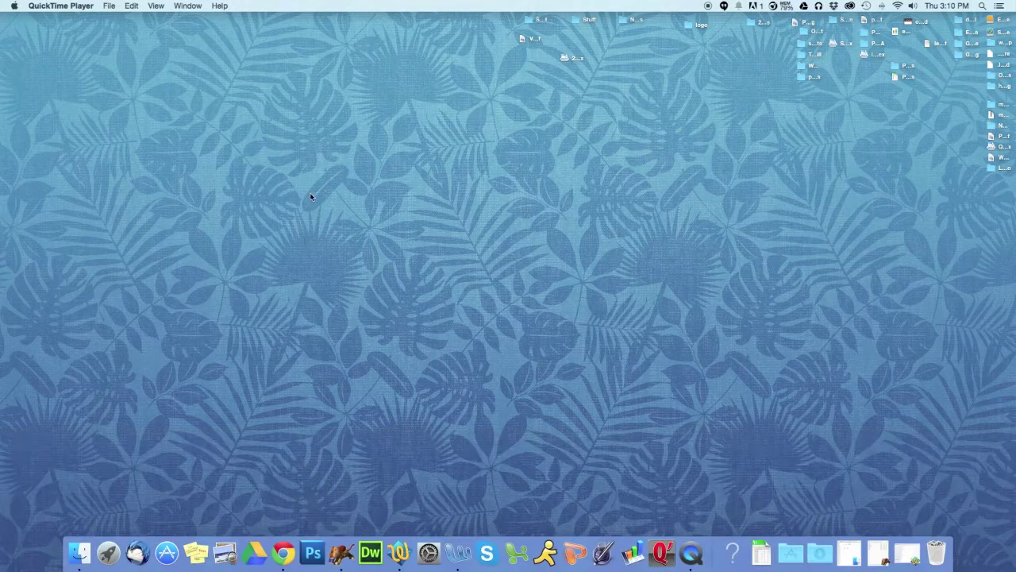
- Switch to the browser, open the Landing Cart contact form page and set its form background CSS to width:100%;
{"action": "key", "text": "ctrl+Right"}
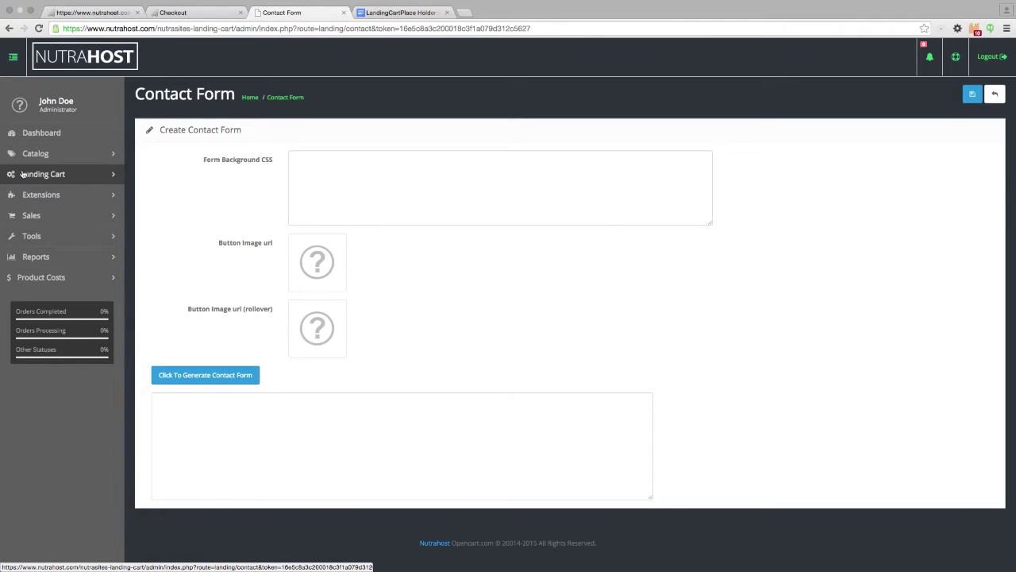
{"action": "left_click", "coordinate": [99, 174]}
{"action": "left_click", "coordinate": [53, 216]}
{"action": "left_click", "coordinate": [329, 166]}
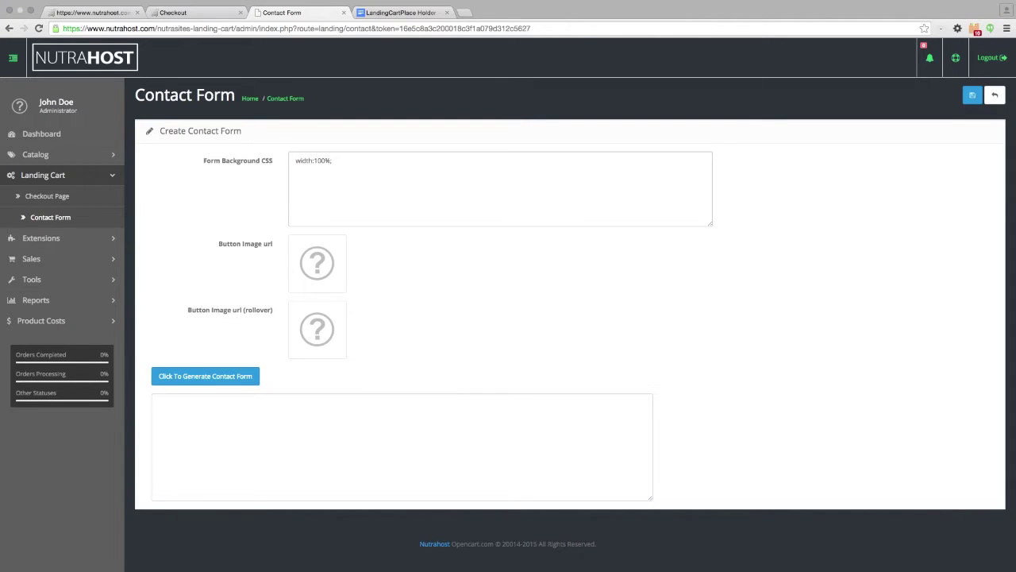
- Set the contact form's button image to order-button.png and its rollover image to order-button-rollover.png
{"action": "left_click", "coordinate": [319, 263]}
{"action": "left_click", "coordinate": [358, 259]}
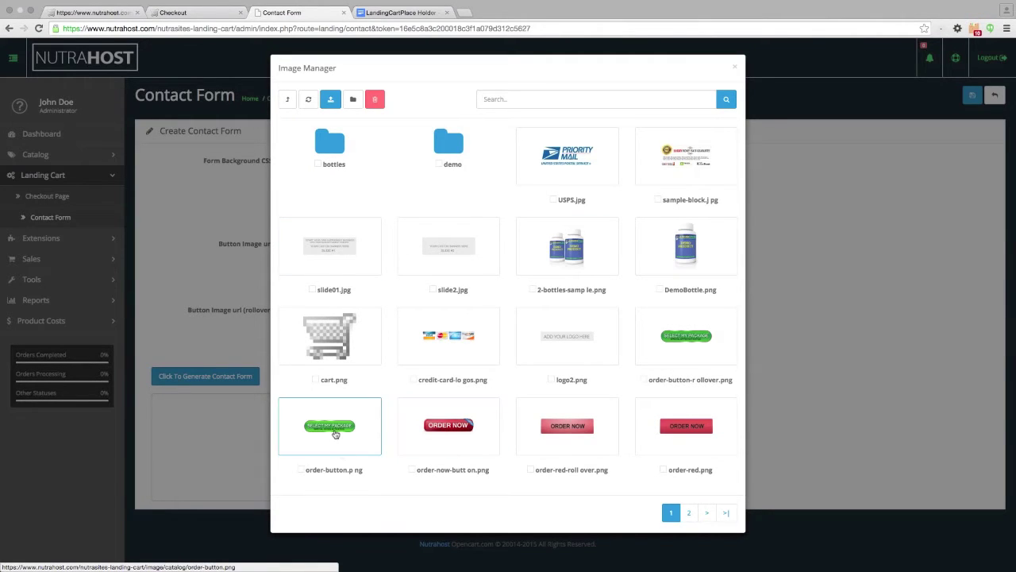
{"action": "left_click", "coordinate": [335, 434]}
{"action": "left_click", "coordinate": [325, 339]}
{"action": "left_click", "coordinate": [355, 330]}
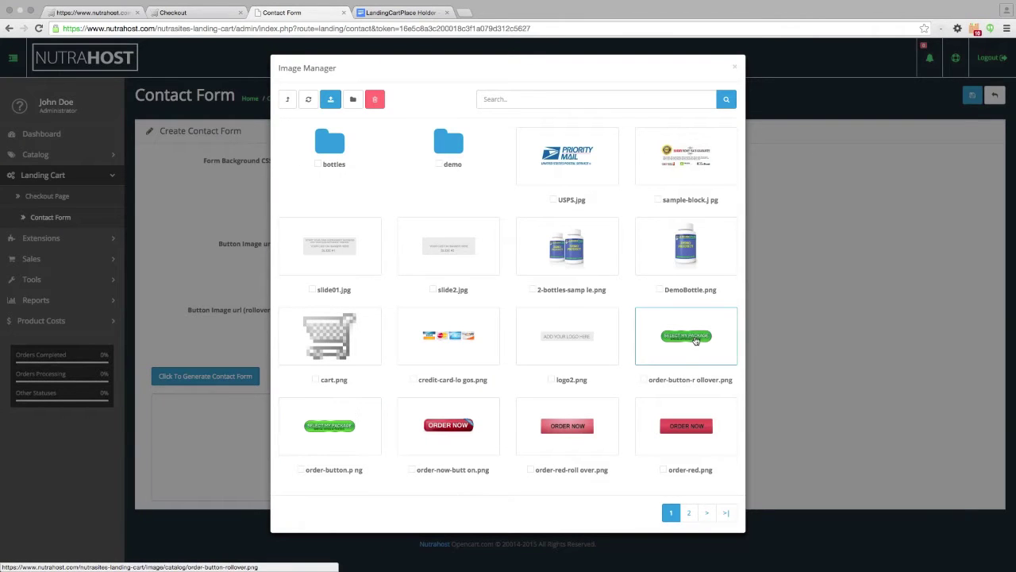
{"action": "left_click", "coordinate": [690, 340]}
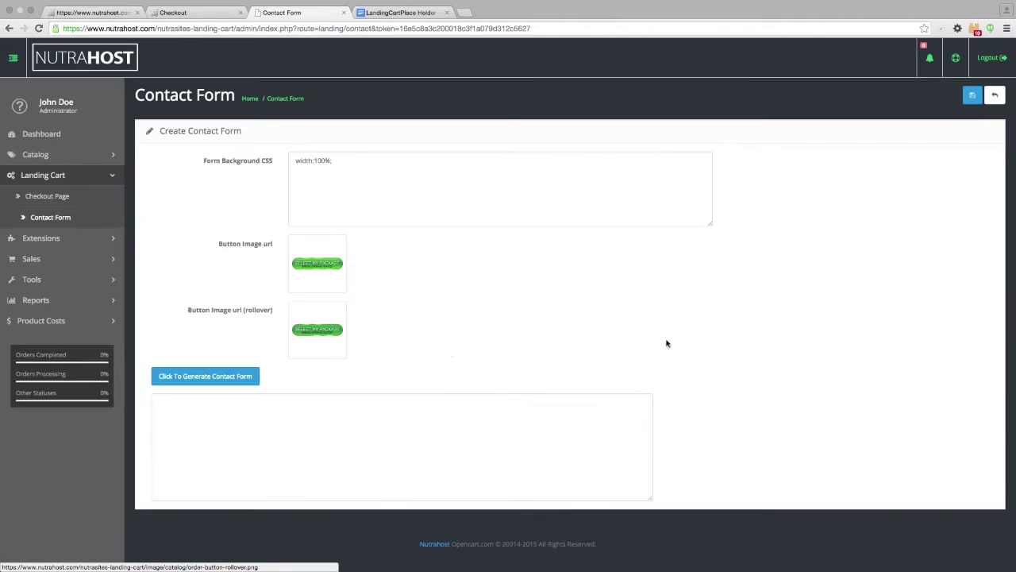
- Generate the contact form code and copy all of it
{"action": "left_click", "coordinate": [213, 377]}
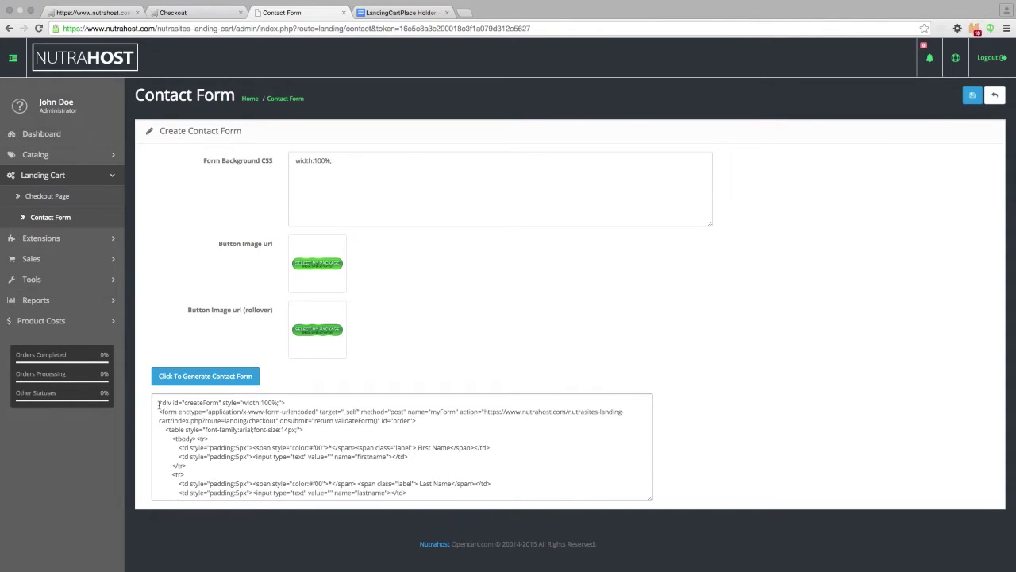
{"action": "scroll", "coordinate": [516, 464], "scroll_direction": "down", "scroll_amount": 5}
{"action": "left_click", "coordinate": [565, 438]}
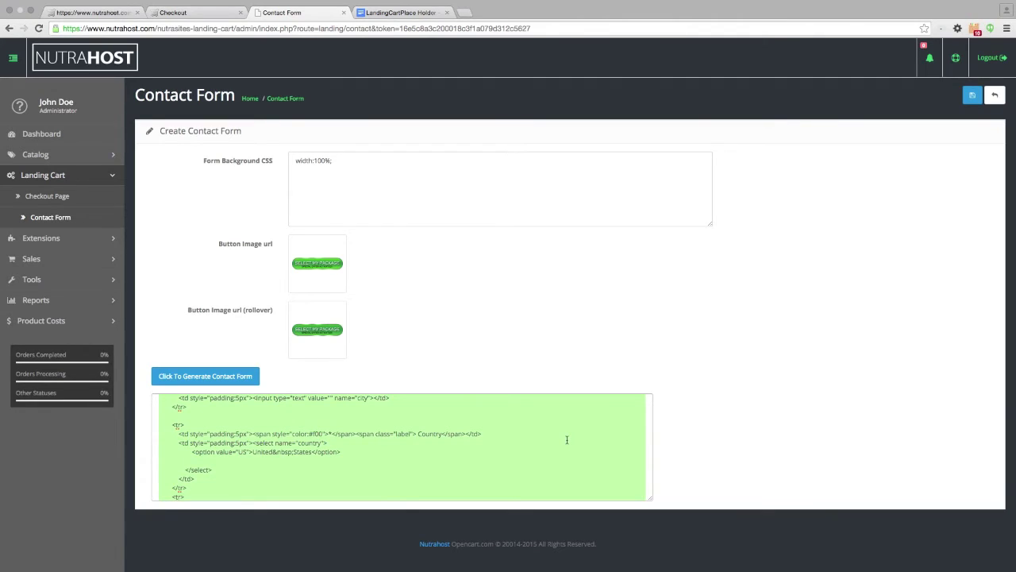
- Bring up the home.tpl window in TextWrangler and reposition it on the desktop
{"action": "key", "text": "ctrl+Left"}
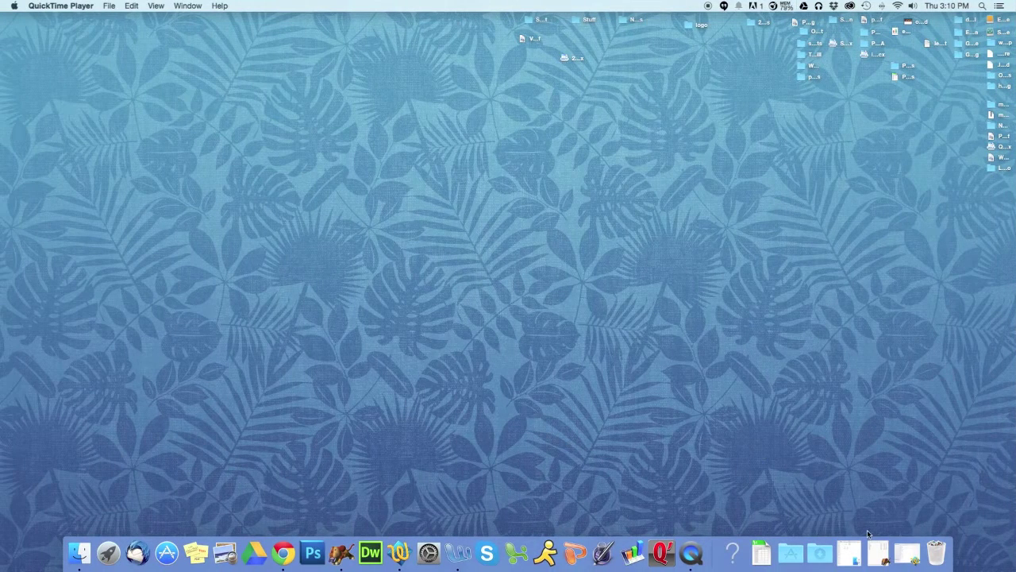
{"action": "left_click", "coordinate": [907, 552]}
{"action": "left_click", "coordinate": [473, 17]}
{"action": "left_click_drag", "start_coordinate": [473, 17], "coordinate": [318, 17]}
- Switch back to the browser and look over the current landing page from top to bottom
{"action": "key", "text": "ctrl+Right"}
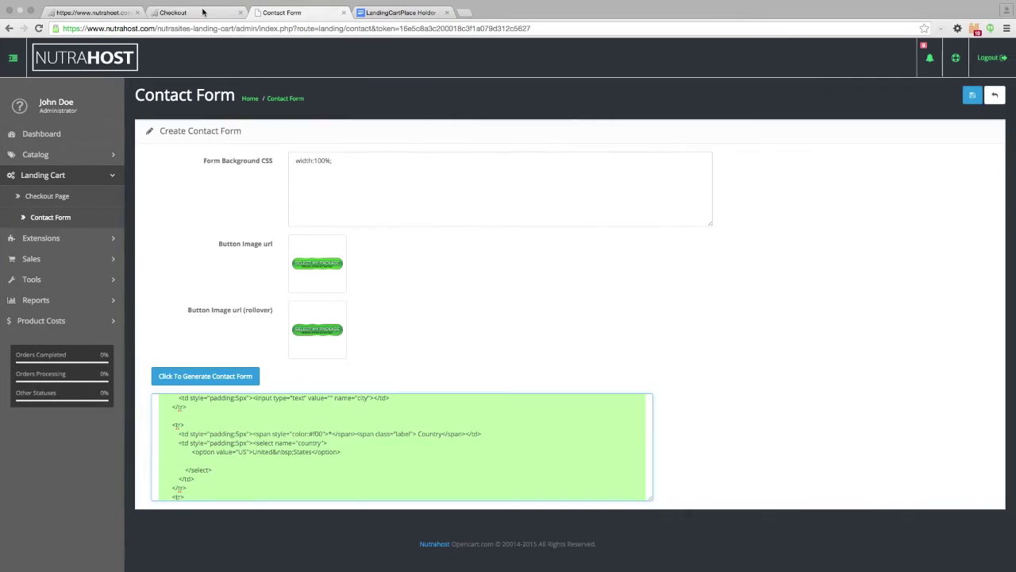
{"action": "left_click", "coordinate": [93, 13]}
{"action": "scroll", "coordinate": [676, 225], "scroll_direction": "down", "scroll_amount": 5}
{"action": "scroll", "coordinate": [715, 206], "scroll_direction": "up", "scroll_amount": 5}
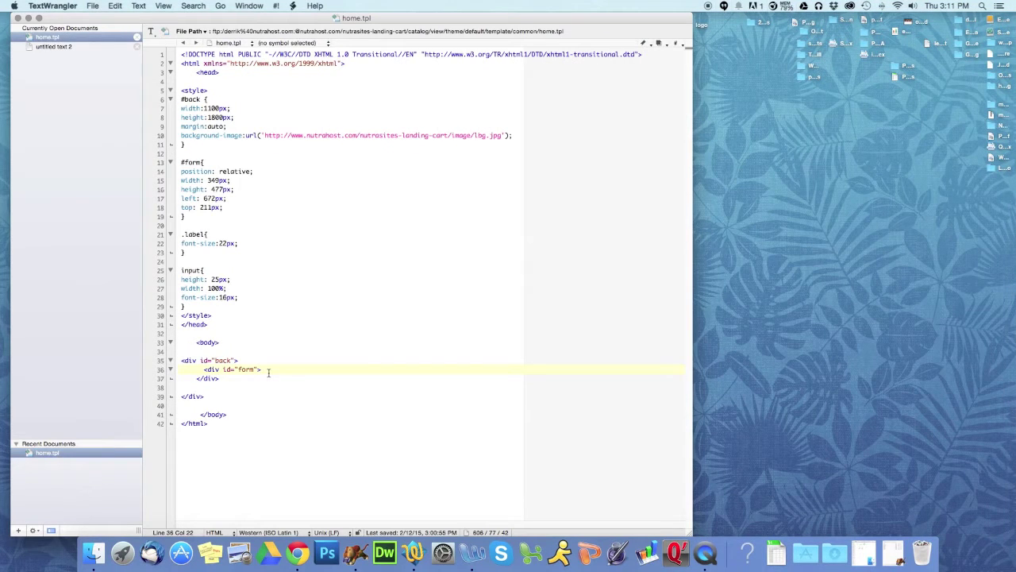
- Paste the generated form code inside the form div of home.tpl, save the file and reload the landing page in the browser
{"action": "key", "text": "Return"}
{"action": "key", "text": "Return"}
{"action": "key", "text": "Return"}
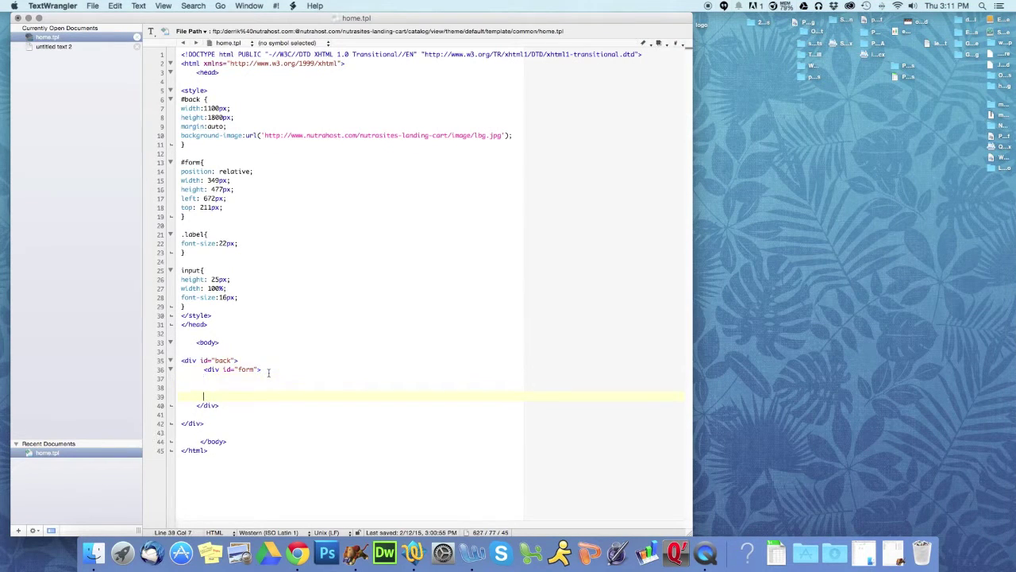
{"action": "key", "text": "super+v"}
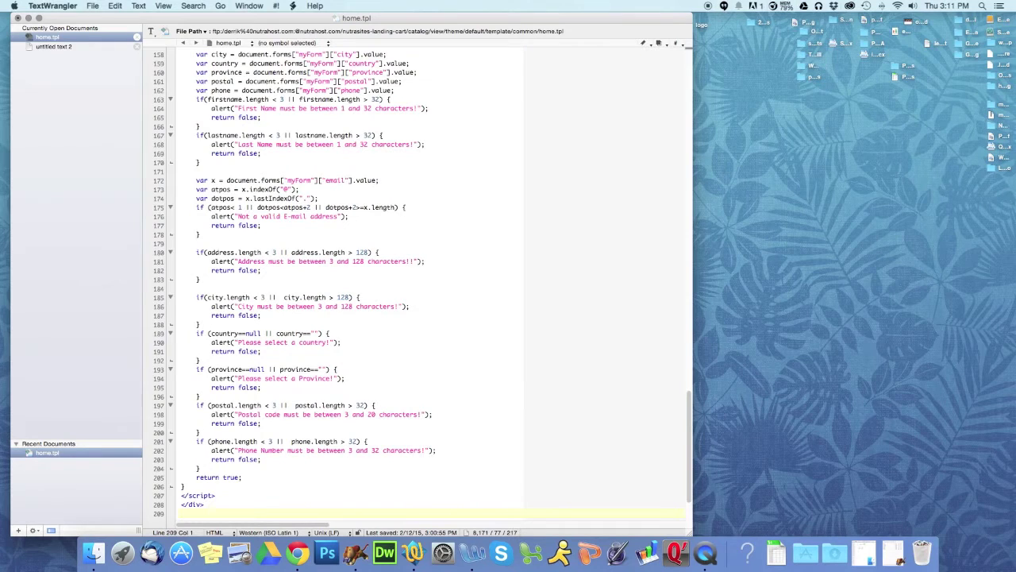
{"action": "key", "text": "super+s"}
{"action": "key", "text": "ctrl+Right"}
{"action": "left_click", "coordinate": [39, 29]}
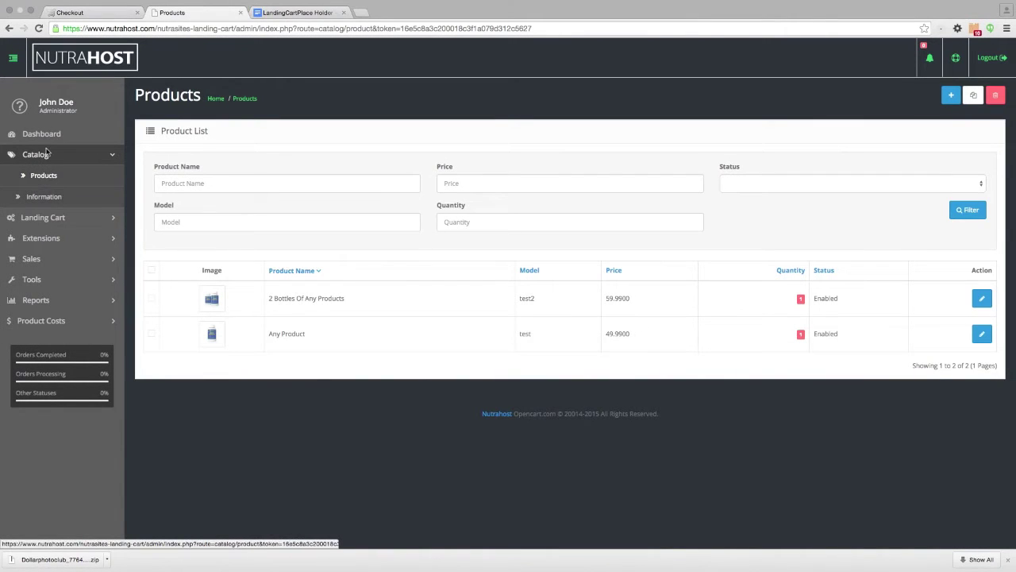
- Start a new catalog product with Test Number 3 as both its product name and its meta tag title
{"action": "left_click", "coordinate": [50, 176]}
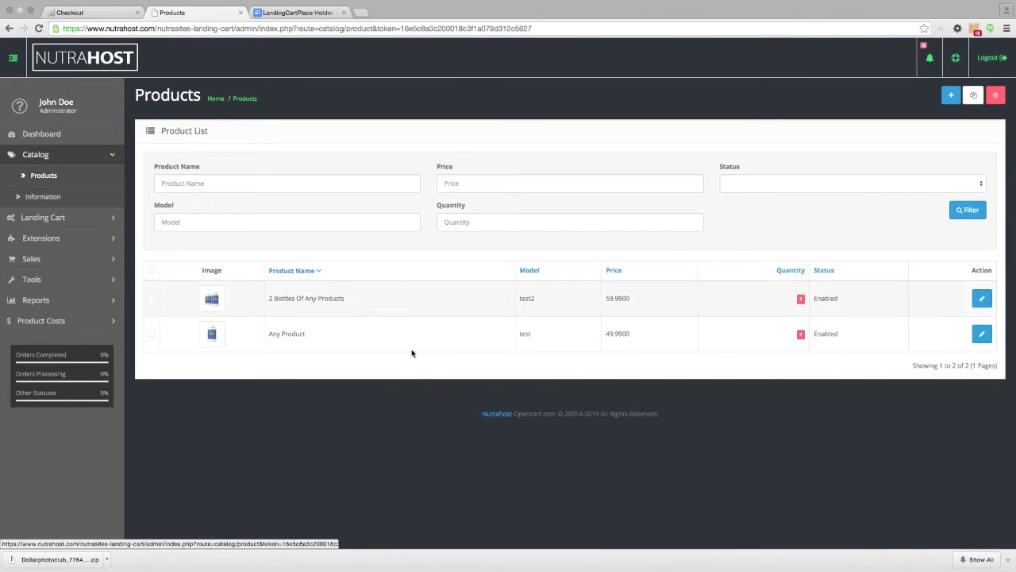
{"action": "left_click", "coordinate": [951, 96]}
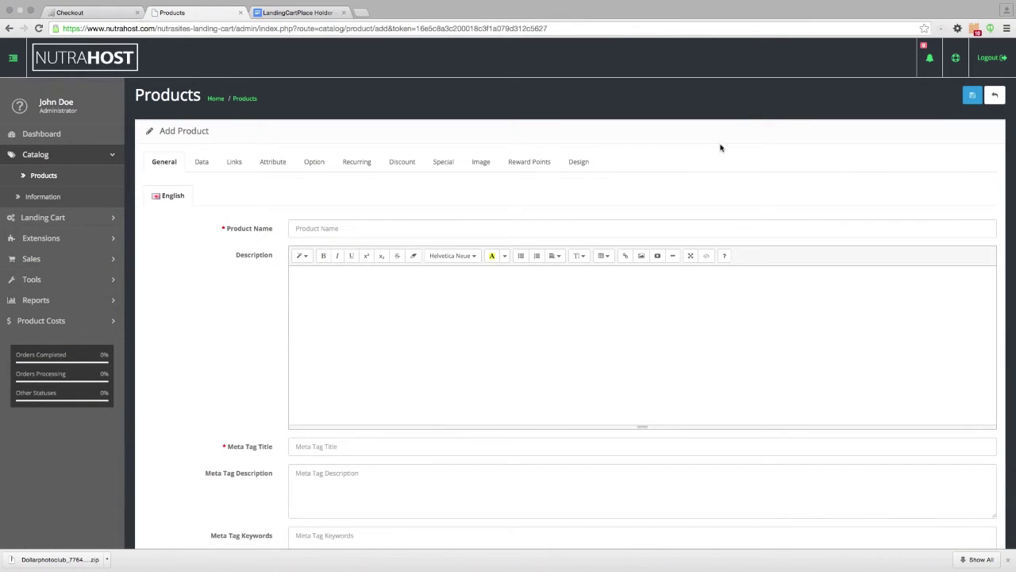
{"action": "left_click", "coordinate": [331, 229]}
{"action": "type", "text": "Test Number 3"}
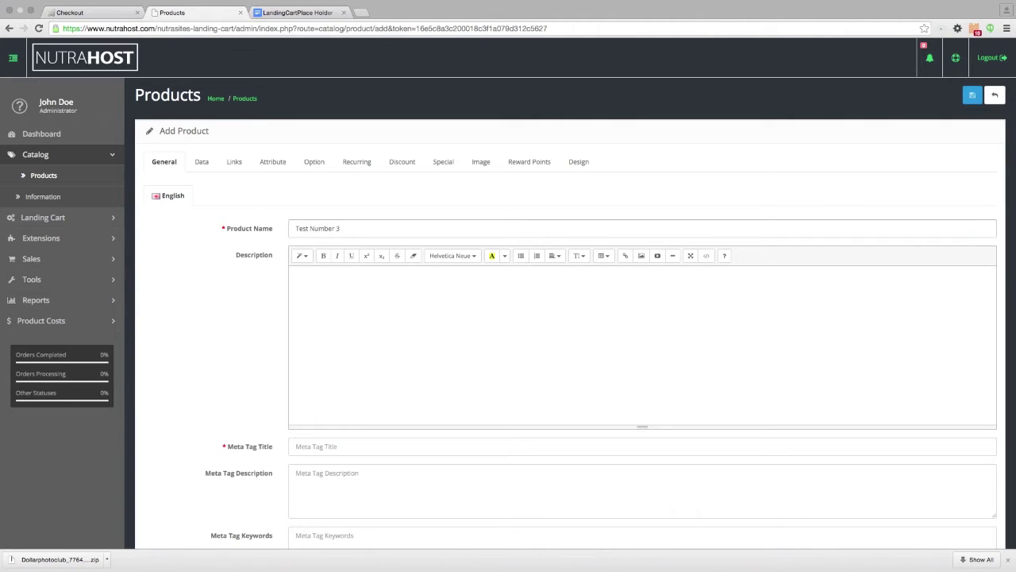
{"action": "left_click", "coordinate": [333, 447]}
{"action": "type", "text": "Test Number 3"}
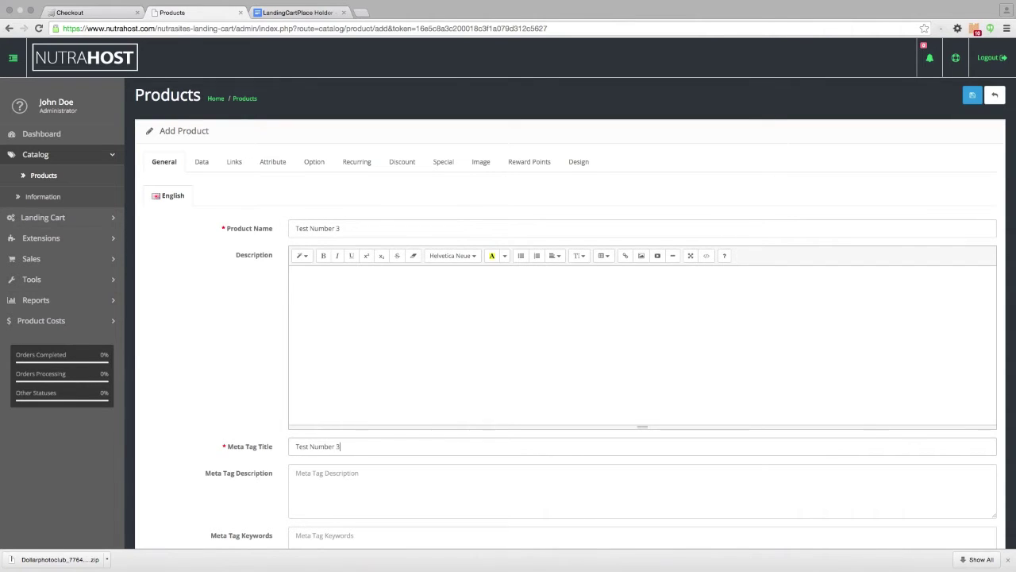
{"action": "scroll", "coordinate": [335, 447], "scroll_direction": "down", "scroll_amount": 3}
{"action": "scroll", "coordinate": [336, 441], "scroll_direction": "up", "scroll_amount": 3}
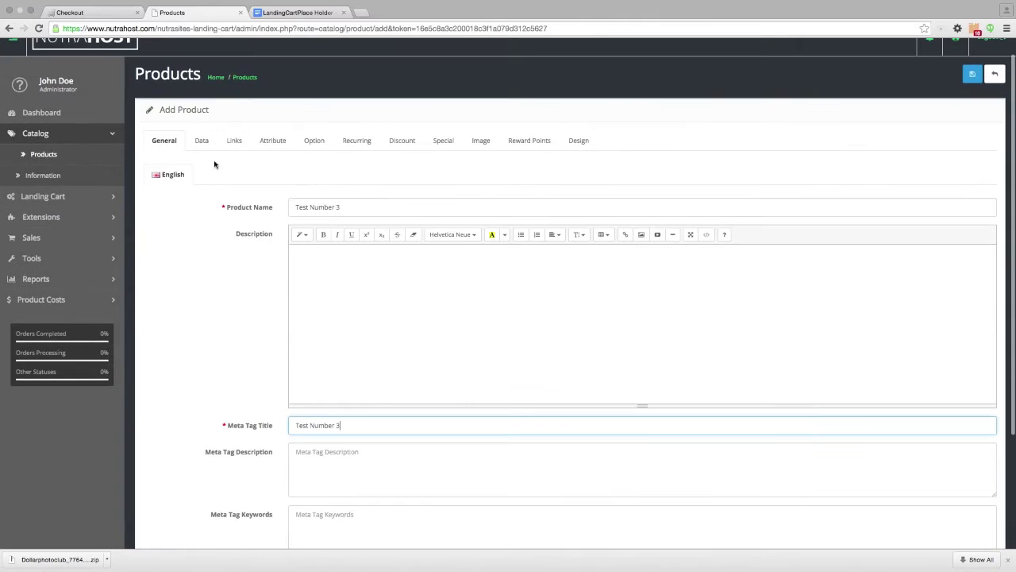
- Assign the 2-bottles-sample.png picture as the new product's image in its data settings
{"action": "left_click", "coordinate": [205, 143]}
{"action": "left_click", "coordinate": [315, 189]}
{"action": "left_click", "coordinate": [372, 193]}
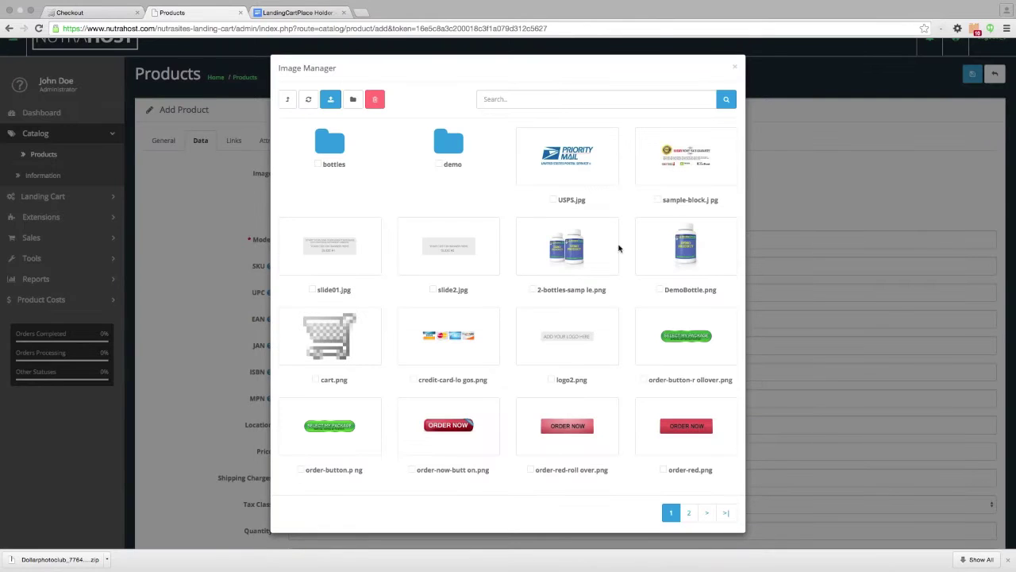
{"action": "left_click", "coordinate": [575, 249]}
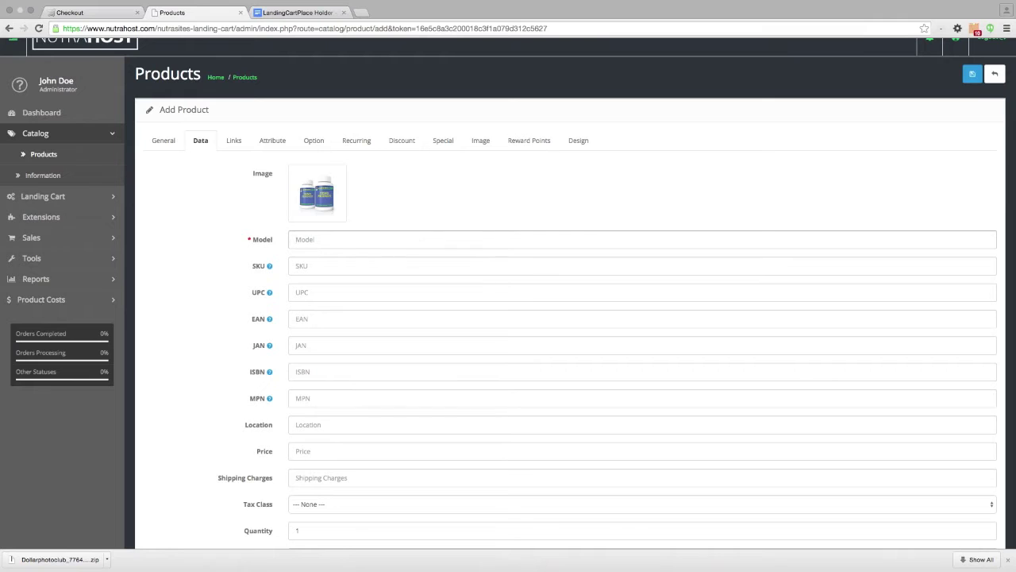
- Set the product's model to test3, price to 200 and shipping charges to 5, and save the product
{"action": "scroll", "coordinate": [321, 371], "scroll_direction": "down", "scroll_amount": 2}
{"action": "left_click", "coordinate": [321, 372]}
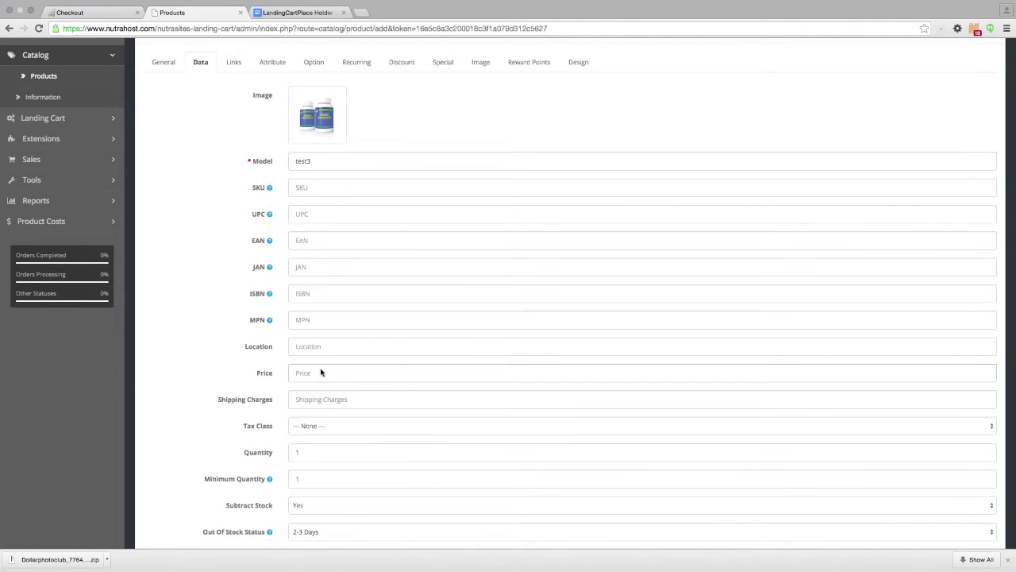
{"action": "type", "text": "2"}
{"action": "left_click", "coordinate": [335, 400]}
{"action": "type", "text": "5"}
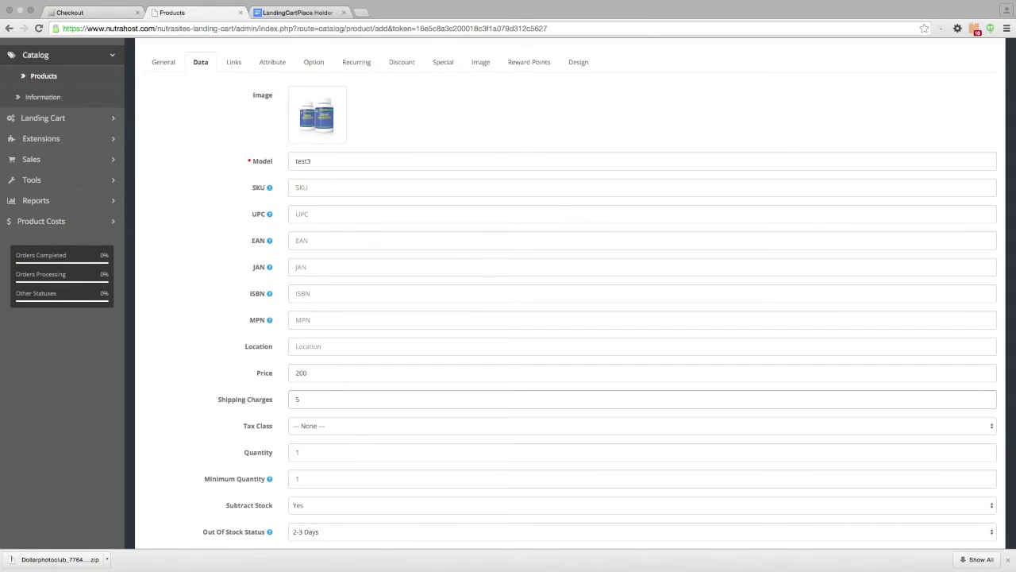
{"action": "scroll", "coordinate": [324, 313], "scroll_direction": "down", "scroll_amount": 1}
{"action": "scroll", "coordinate": [324, 313], "scroll_direction": "up", "scroll_amount": 3}
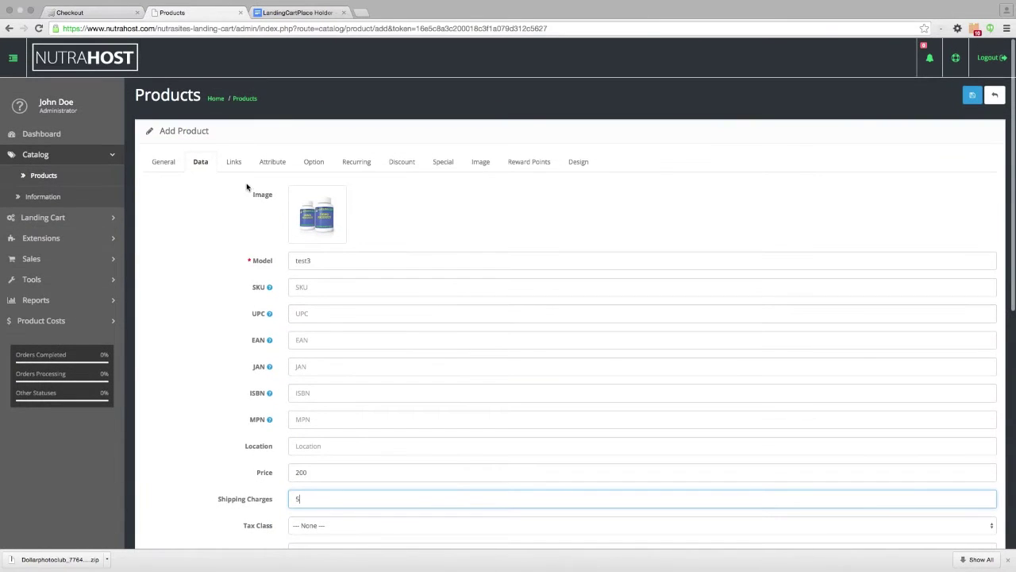
{"action": "left_click", "coordinate": [972, 95]}
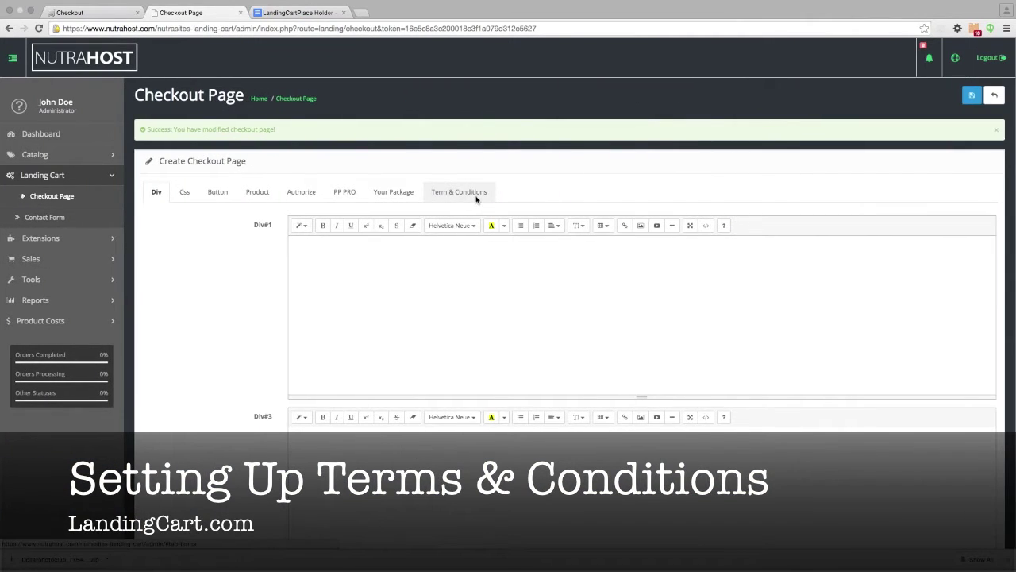
- Check the Terms & Conditions link on the storefront checkout page and return to the admin
{"action": "left_click", "coordinate": [111, 11]}
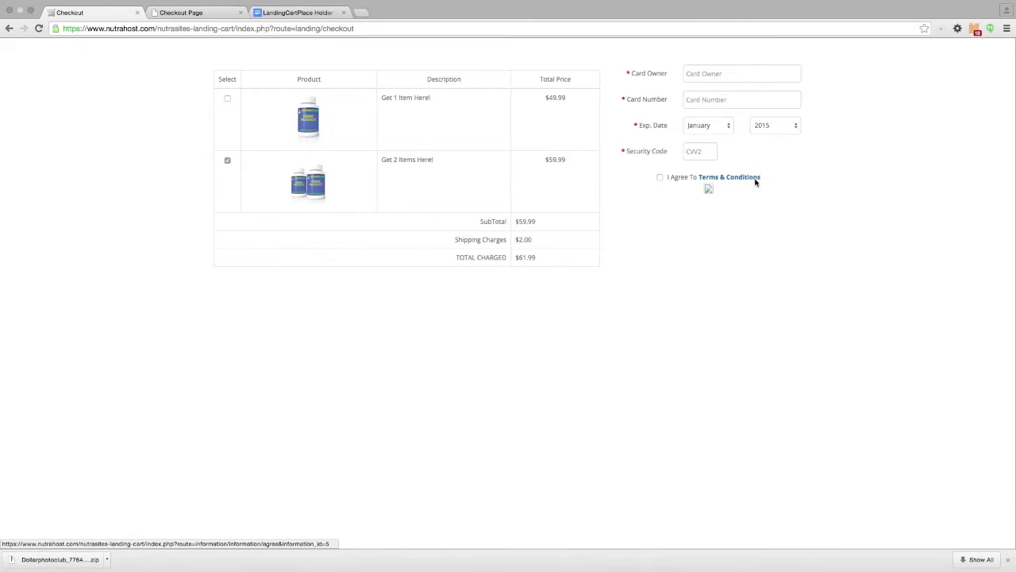
{"action": "left_click", "coordinate": [198, 13]}
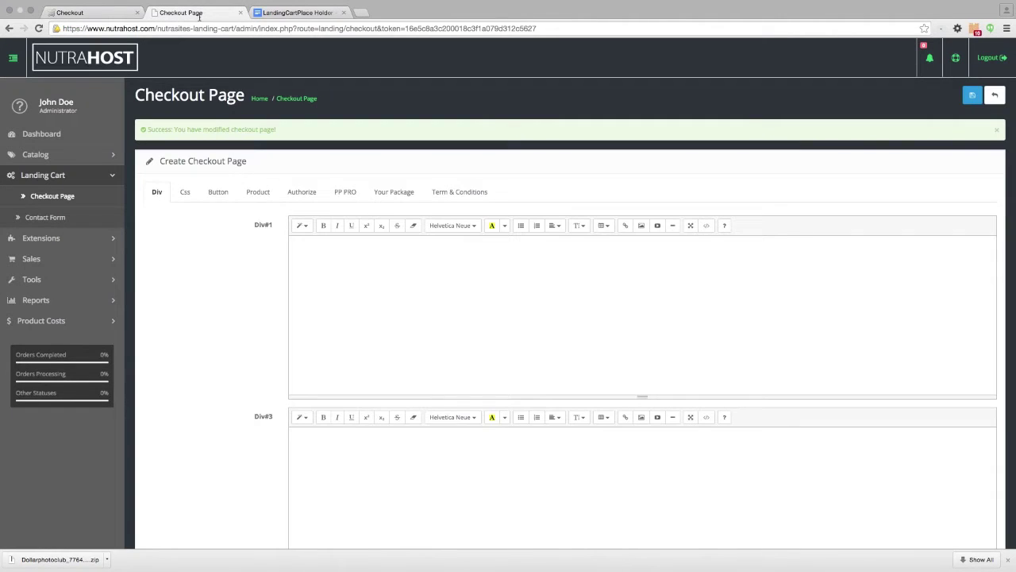
- Replace the Terms & Conditions information page's description with "This is where to terms and conditions will go." and save it
{"action": "left_click", "coordinate": [80, 155]}
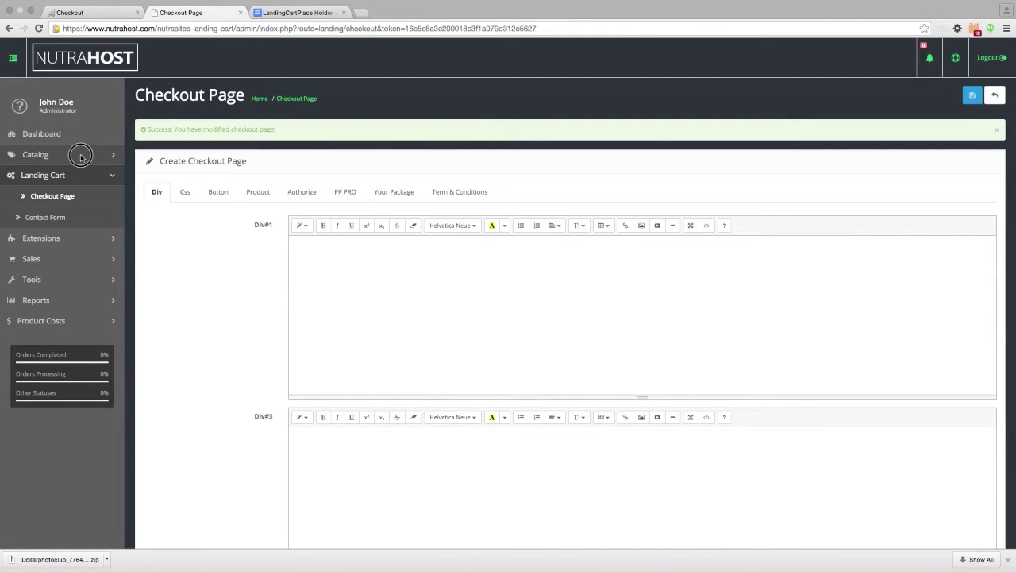
{"action": "left_click", "coordinate": [43, 200]}
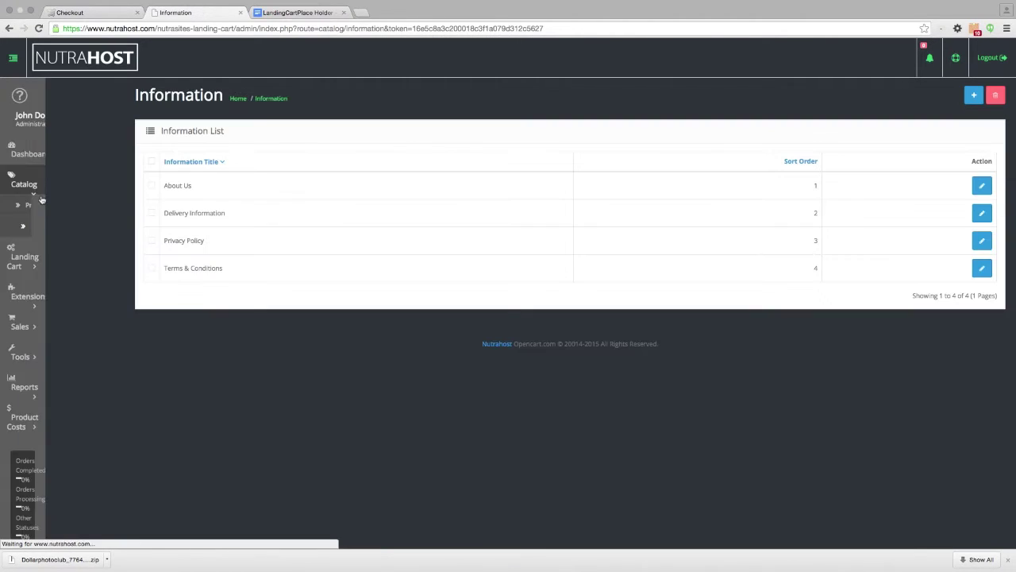
{"action": "left_click", "coordinate": [982, 268]}
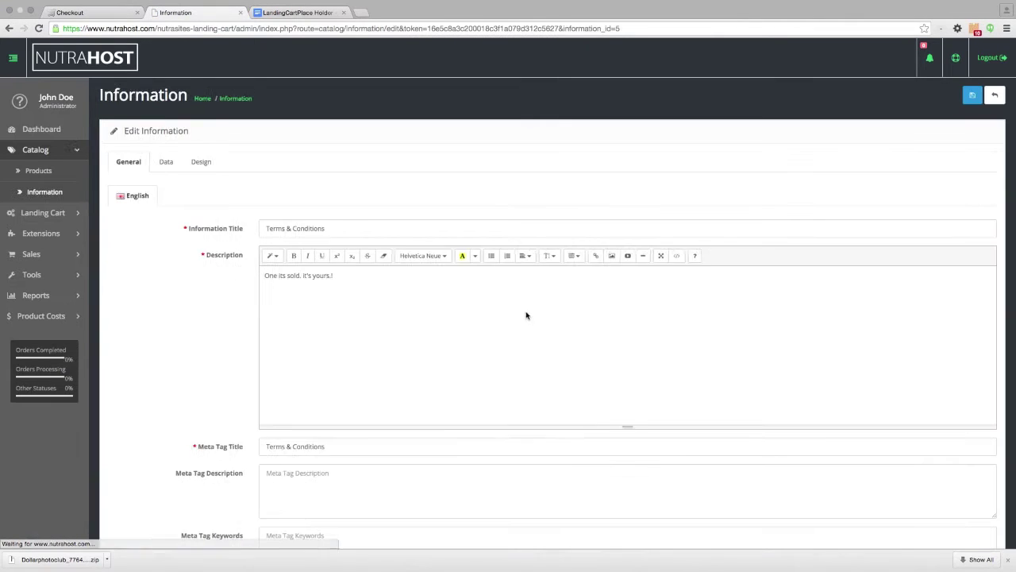
{"action": "left_click_drag", "start_coordinate": [380, 275], "coordinate": [290, 278]}
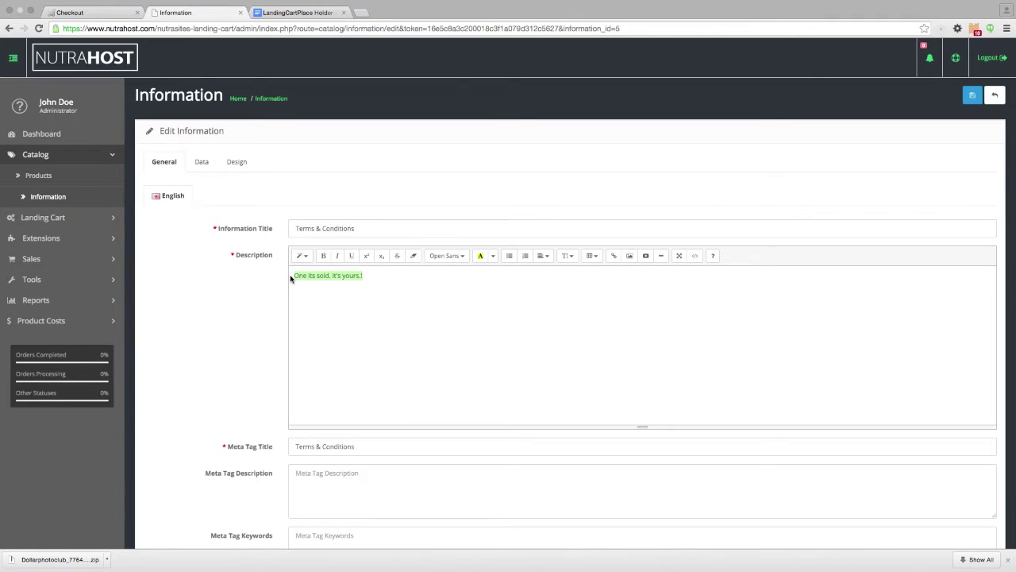
{"action": "type", "text": "THis"}
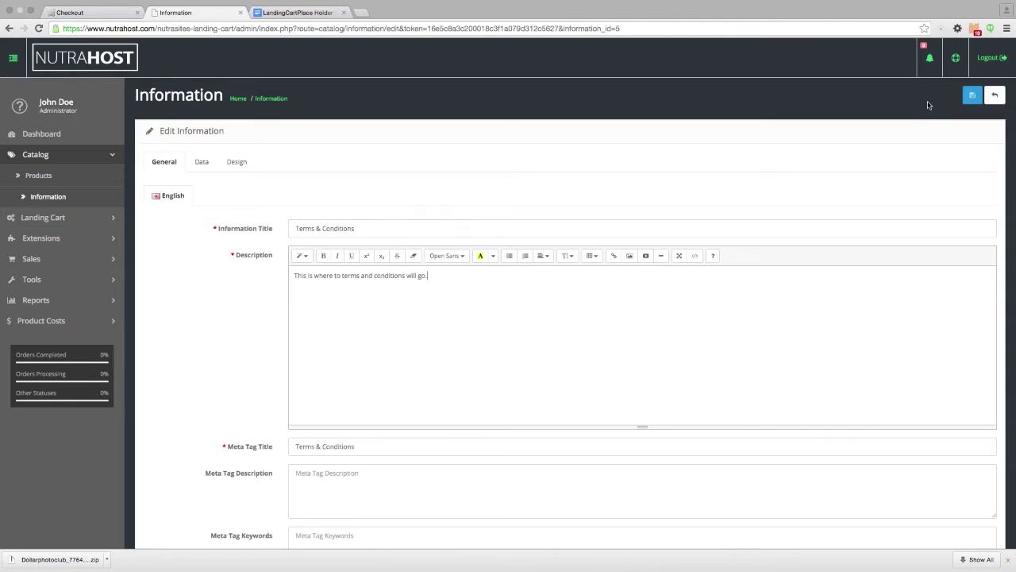
{"action": "left_click", "coordinate": [973, 95]}
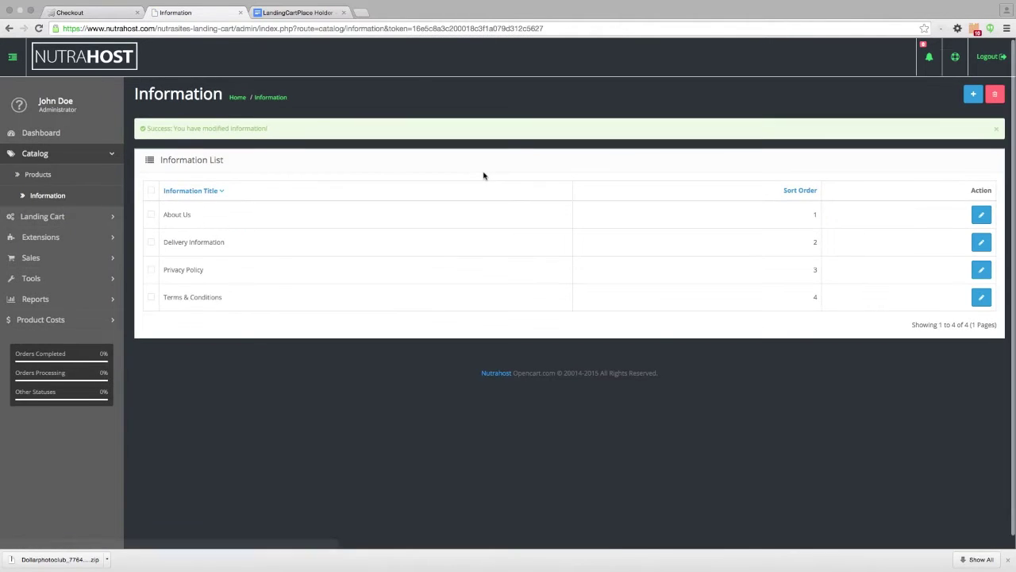
- Open the Landing Cart checkout page's term and conditions settings to view the assigned package terms
{"action": "left_click", "coordinate": [80, 219]}
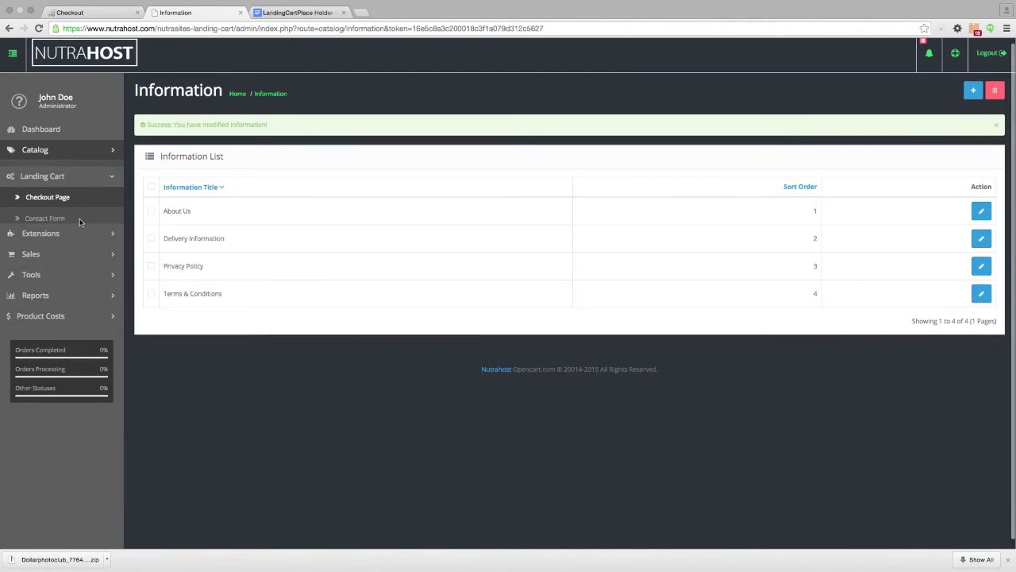
{"action": "left_click", "coordinate": [66, 196]}
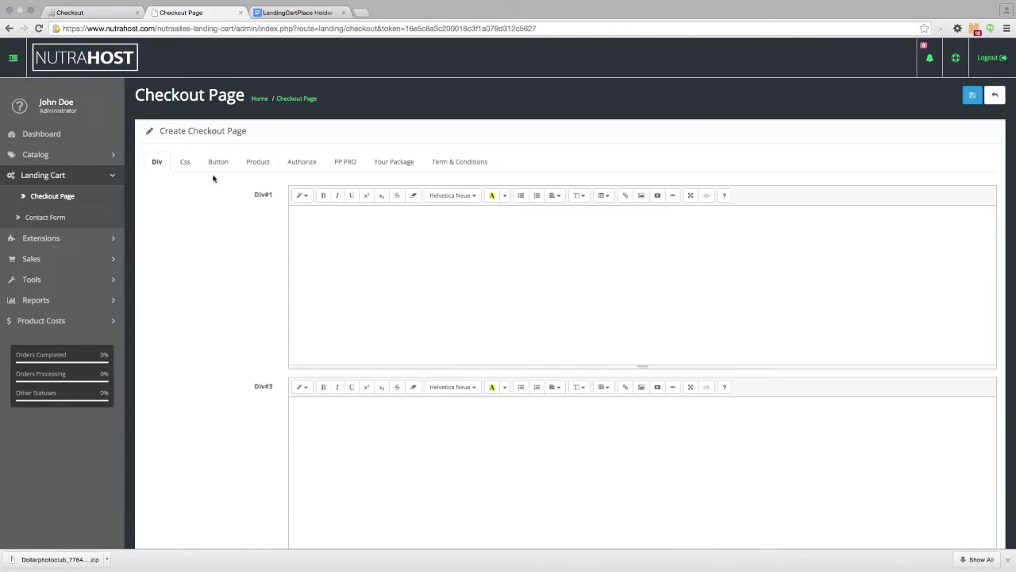
{"action": "left_click", "coordinate": [469, 161]}
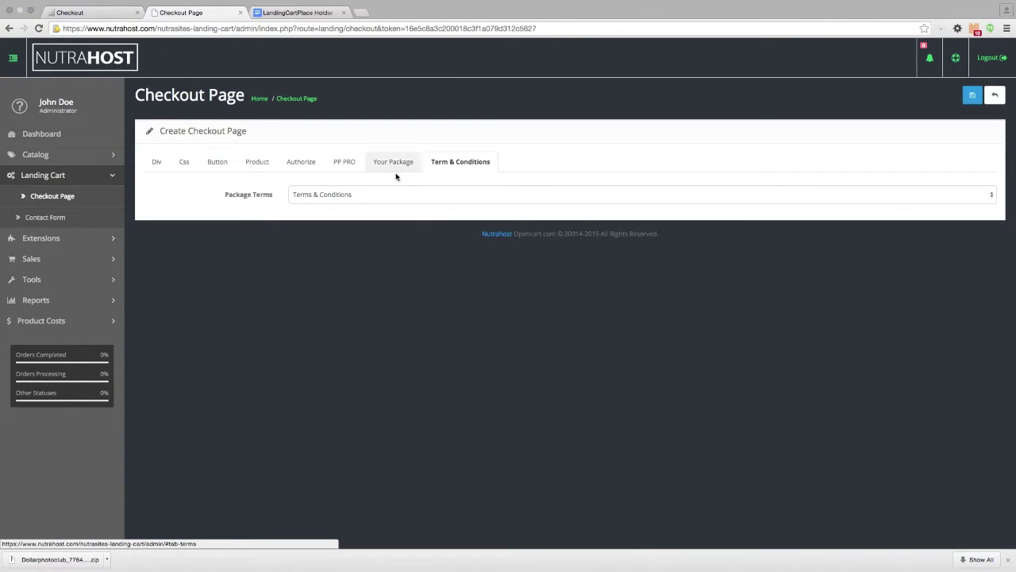
- Assign the Terms & Conditions page as the checkout's package terms and save the checkout page settings
{"action": "left_click", "coordinate": [361, 197]}
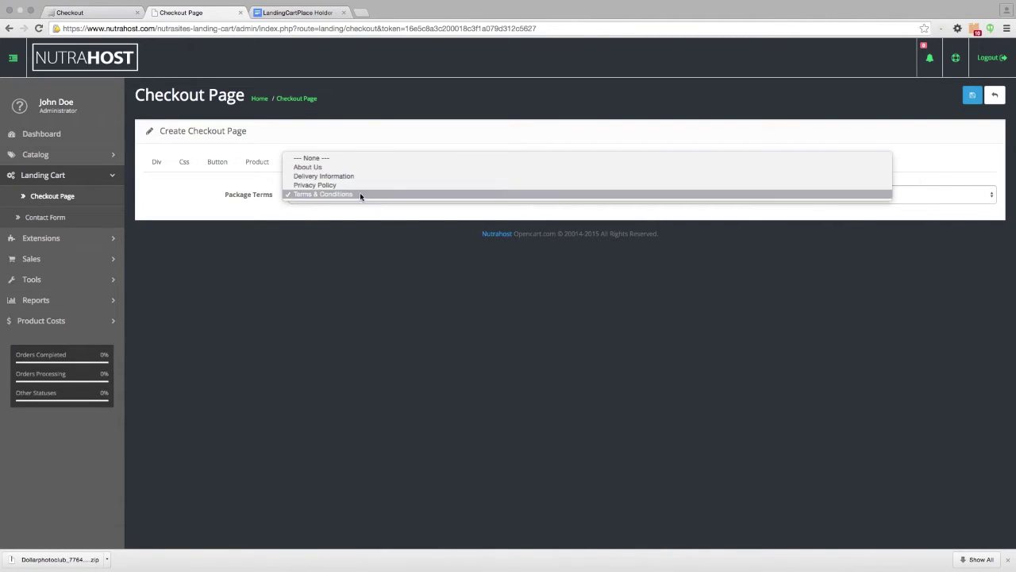
{"action": "left_click", "coordinate": [345, 194]}
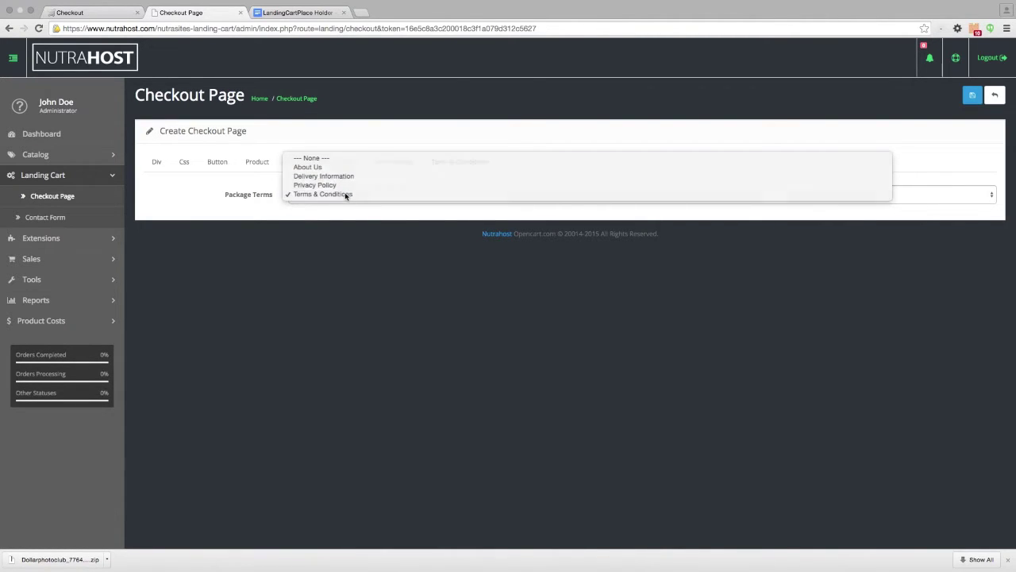
{"action": "left_click", "coordinate": [973, 95]}
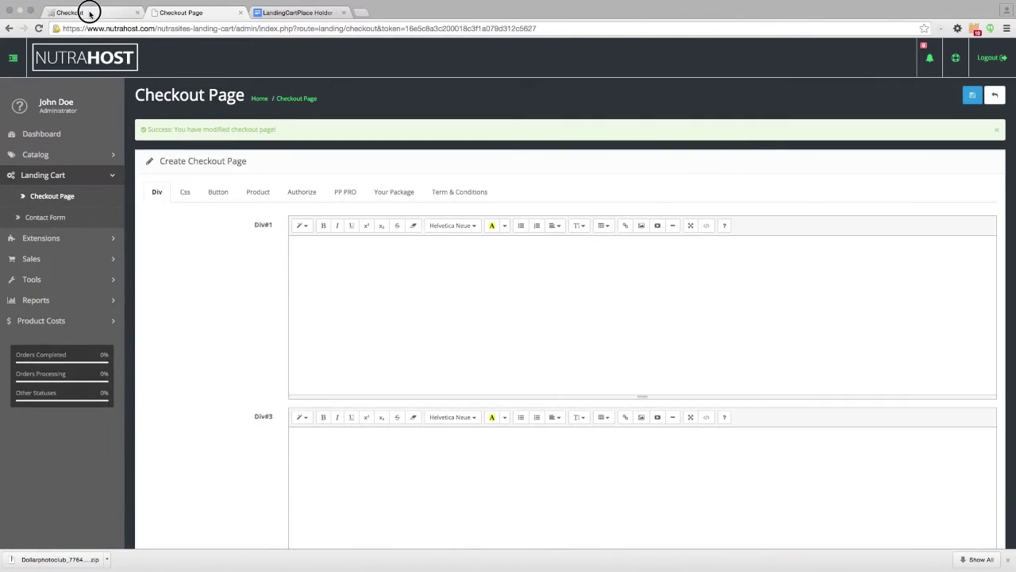
- Reload the storefront checkout page, view its Terms & Conditions text, and close the popup
{"action": "left_click", "coordinate": [89, 13]}
{"action": "left_click", "coordinate": [38, 28]}
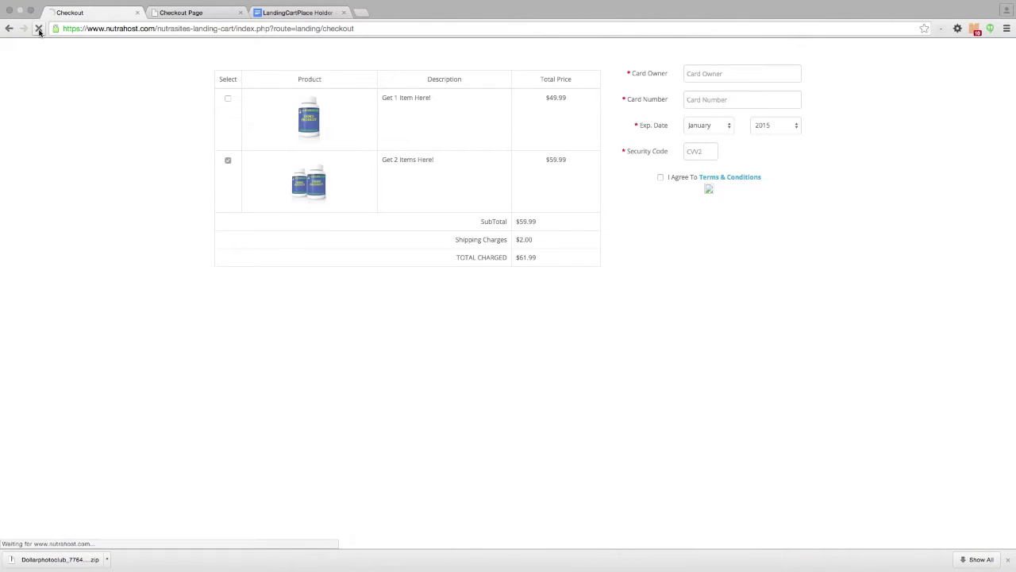
{"action": "left_click", "coordinate": [738, 179]}
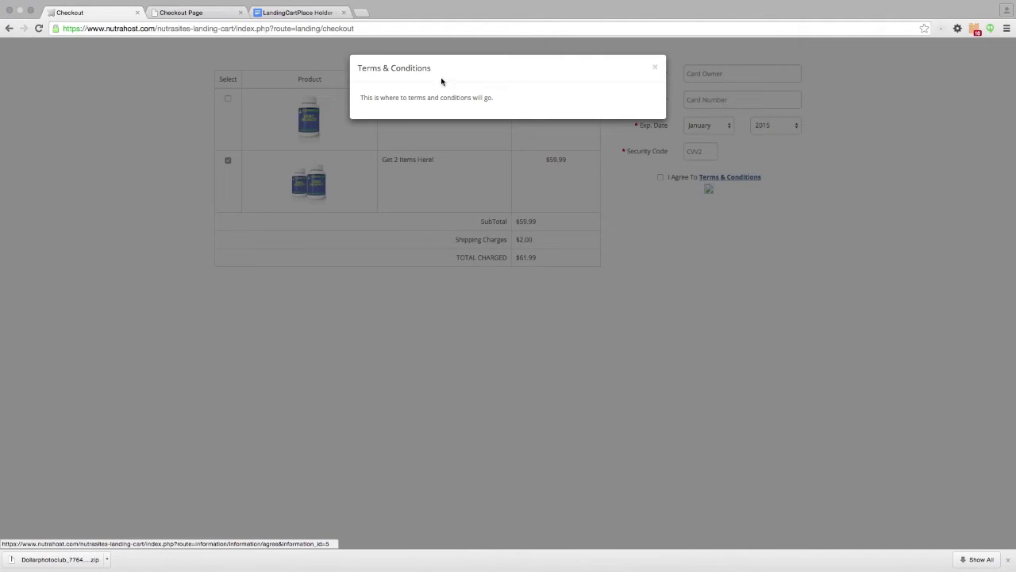
{"action": "left_click", "coordinate": [655, 70]}
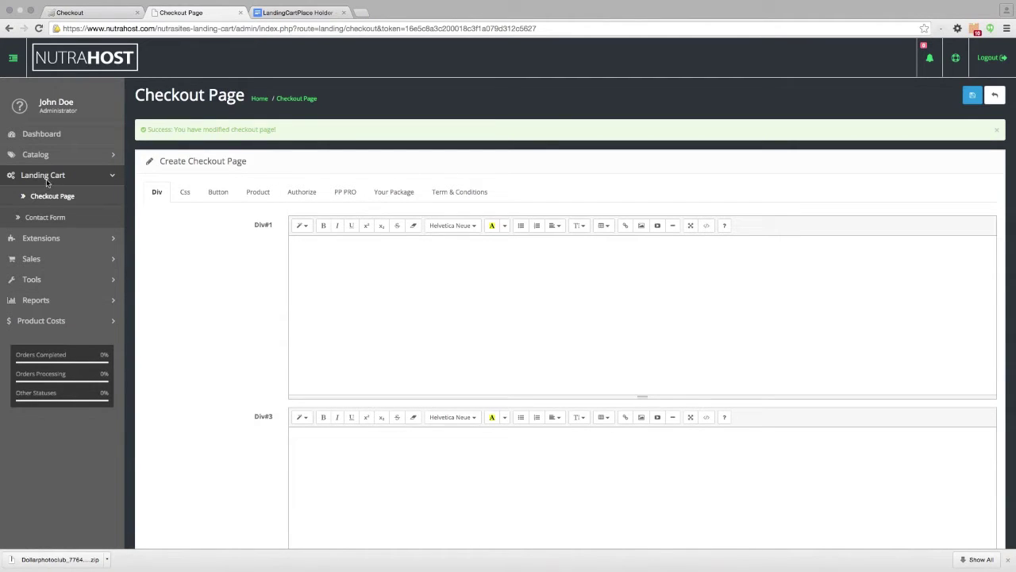
- Review the checkout page's Authorize, PP PRO and payment type settings against the card form on the storefront checkout
{"action": "left_click", "coordinate": [307, 194]}
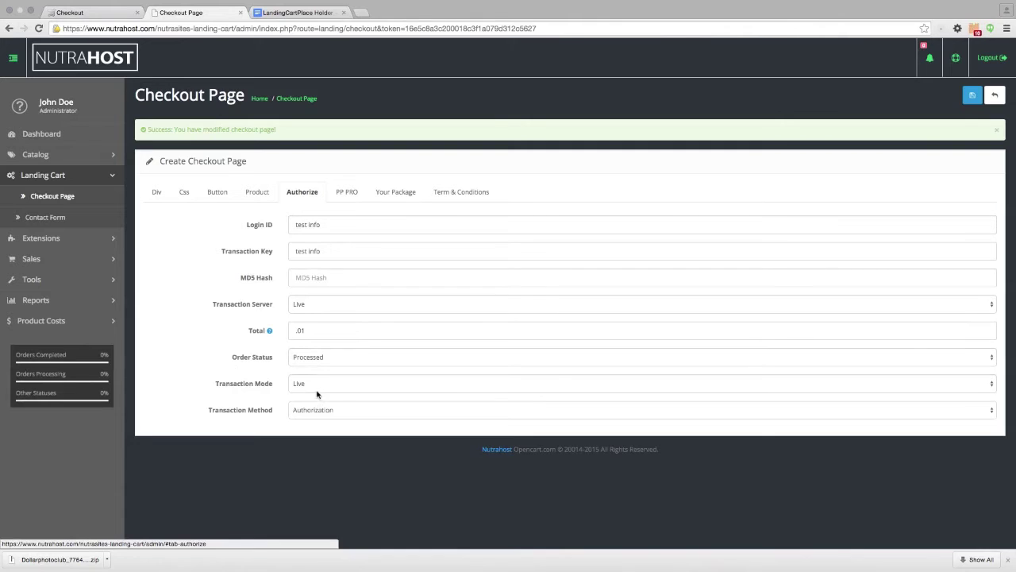
{"action": "left_click", "coordinate": [103, 12]}
{"action": "key", "text": "super+r"}
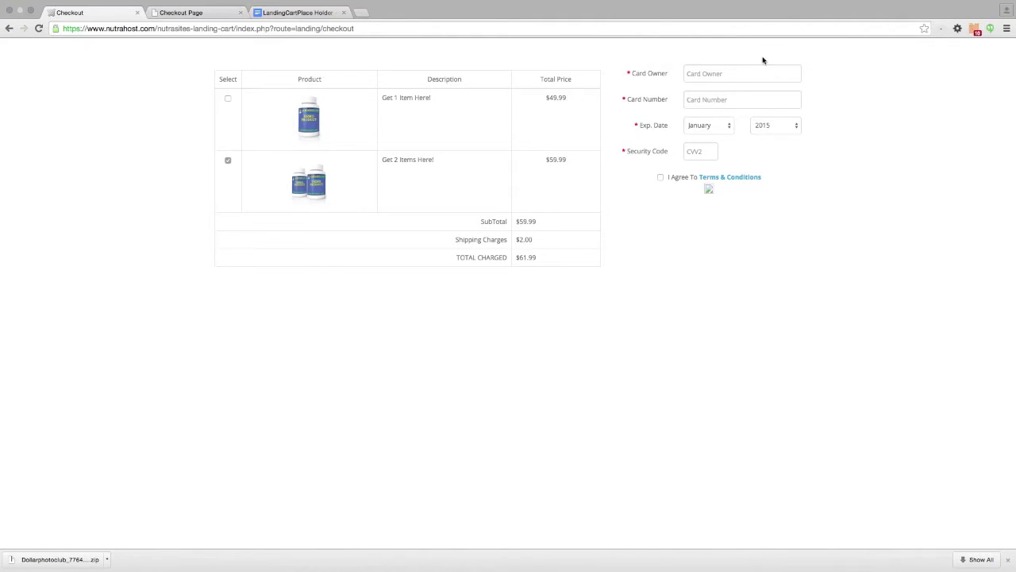
{"action": "left_click", "coordinate": [200, 14]}
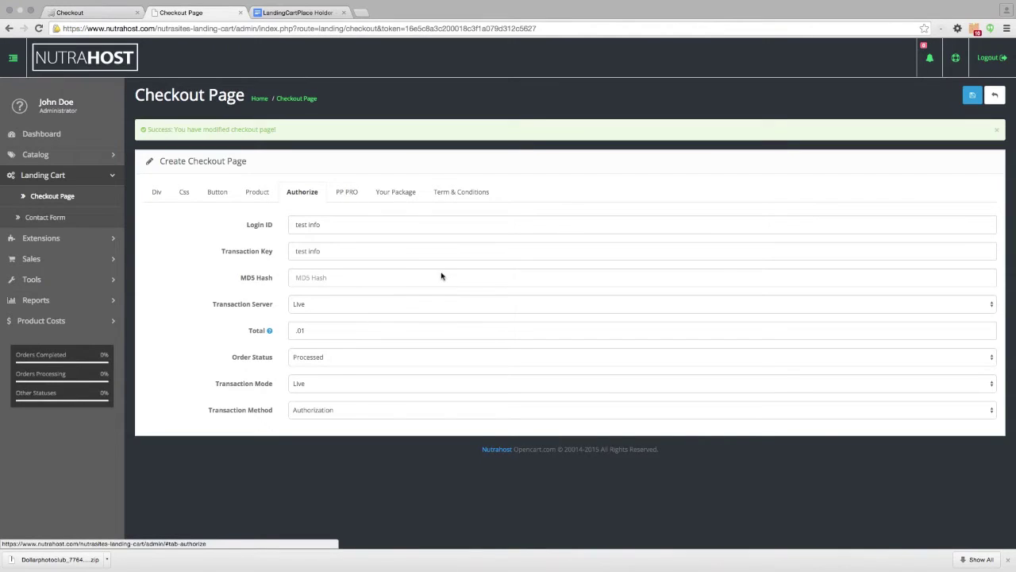
{"action": "left_click", "coordinate": [397, 194]}
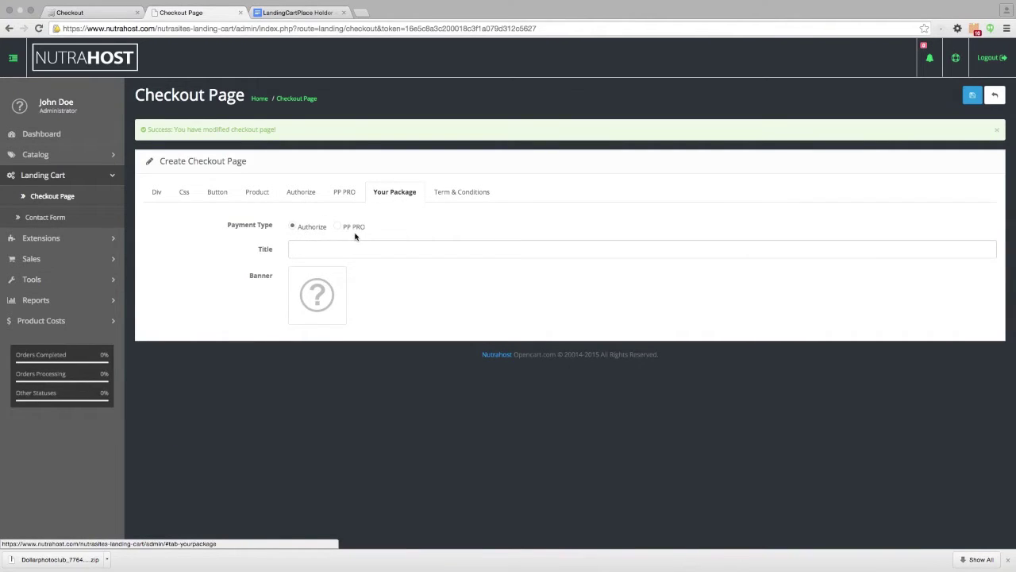
{"action": "left_click", "coordinate": [345, 195]}
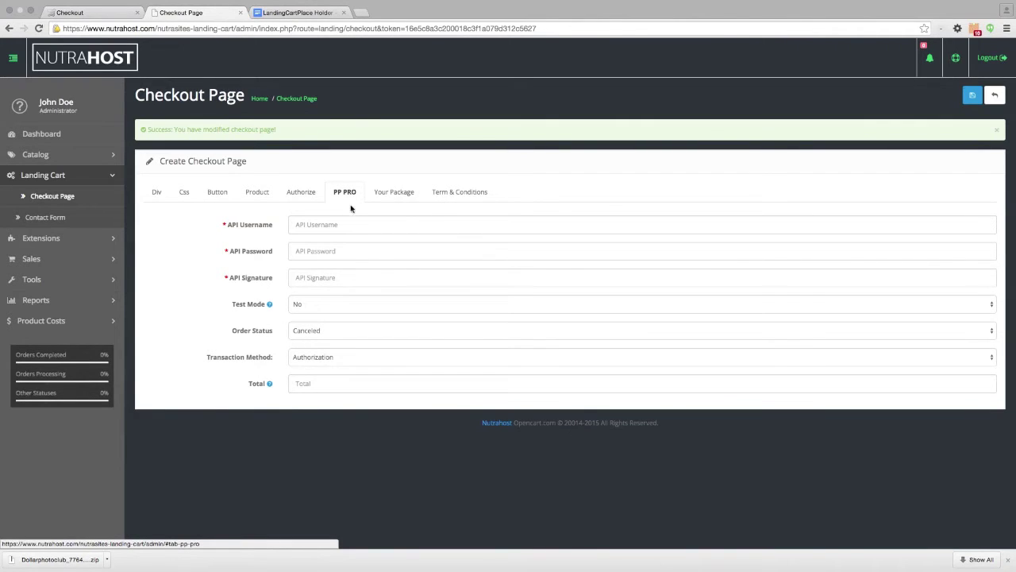
{"action": "left_click", "coordinate": [301, 193]}
- Set the package title to "Step#2: Place Your Order Now!" and its banner to the credit card logos image, and save
{"action": "left_click", "coordinate": [397, 193]}
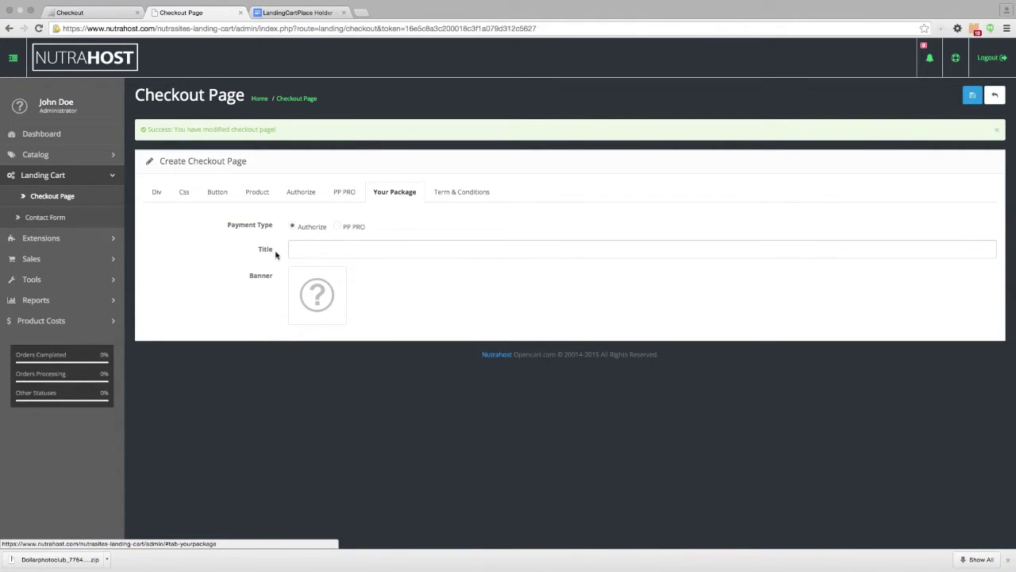
{"action": "left_click", "coordinate": [322, 253]}
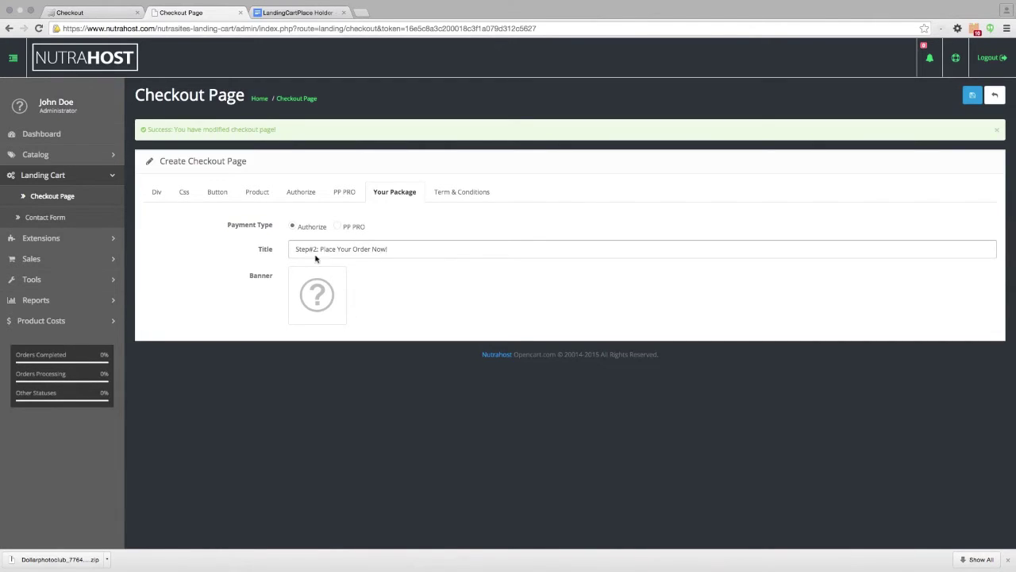
{"action": "left_click", "coordinate": [367, 296]}
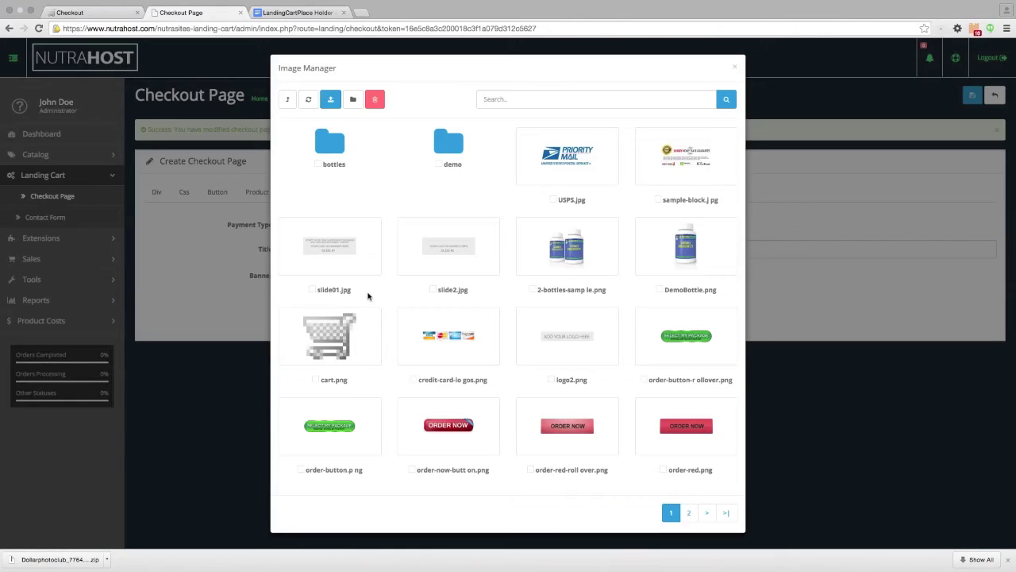
{"action": "left_click", "coordinate": [450, 339]}
{"action": "left_click", "coordinate": [971, 96]}
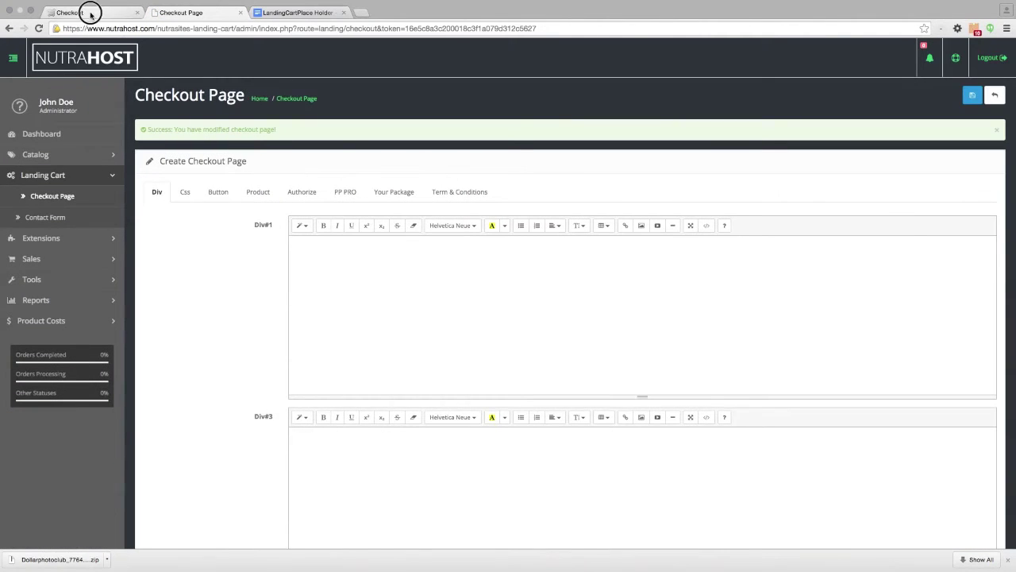
- Reload the storefront checkout to check the package title and banner, and return to the admin
{"action": "left_click", "coordinate": [90, 13]}
{"action": "left_click", "coordinate": [38, 29]}
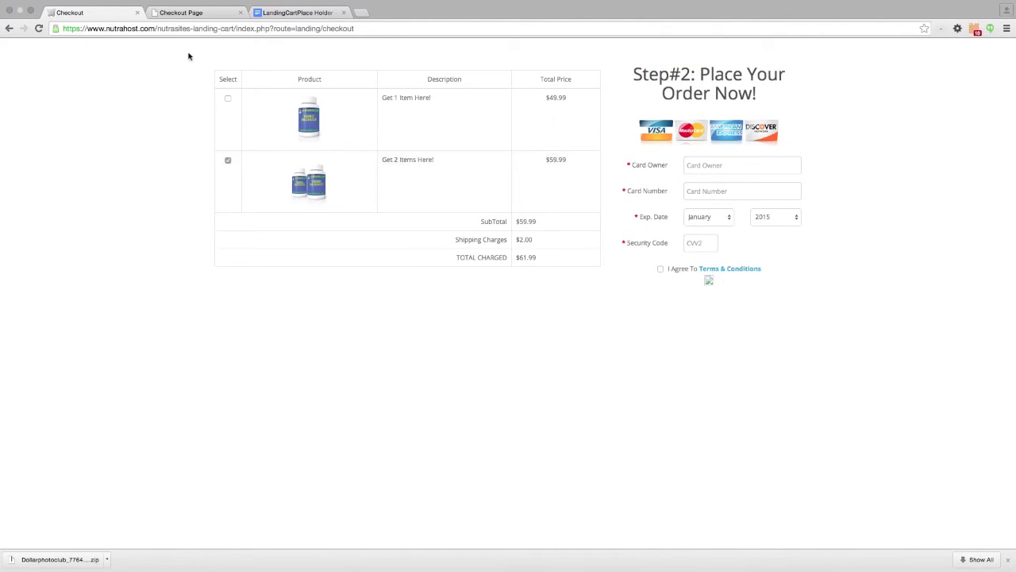
{"action": "left_click", "coordinate": [181, 13]}
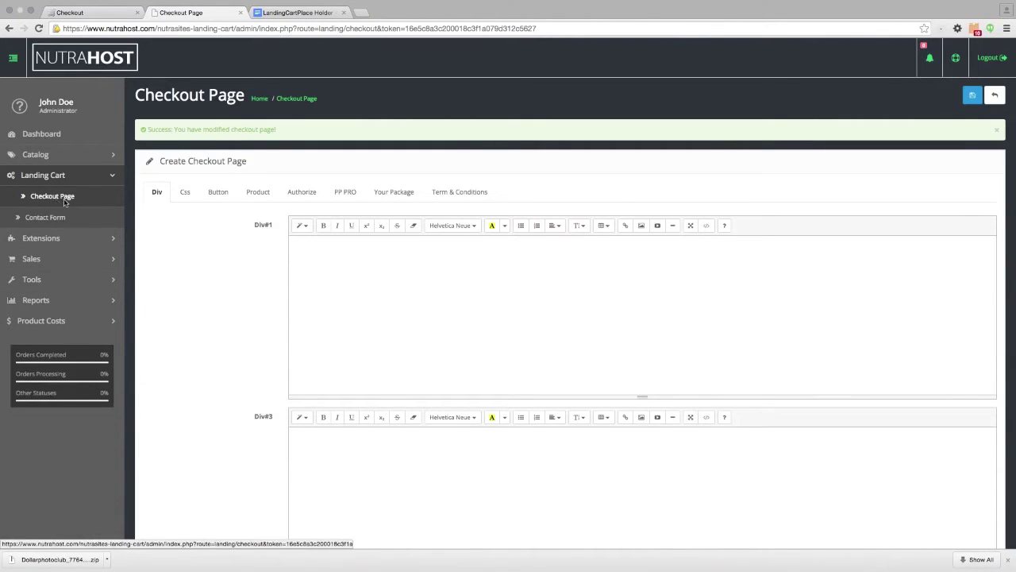
- Set the checkout page's payment button image to place-order.png from the image library
{"action": "left_click", "coordinate": [218, 193]}
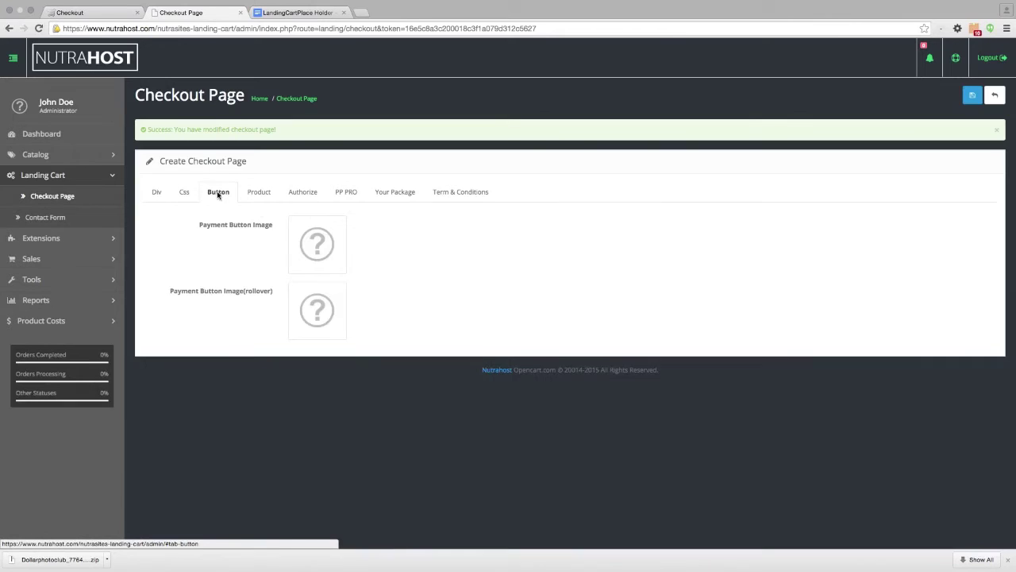
{"action": "left_click", "coordinate": [317, 244]}
{"action": "left_click", "coordinate": [372, 247]}
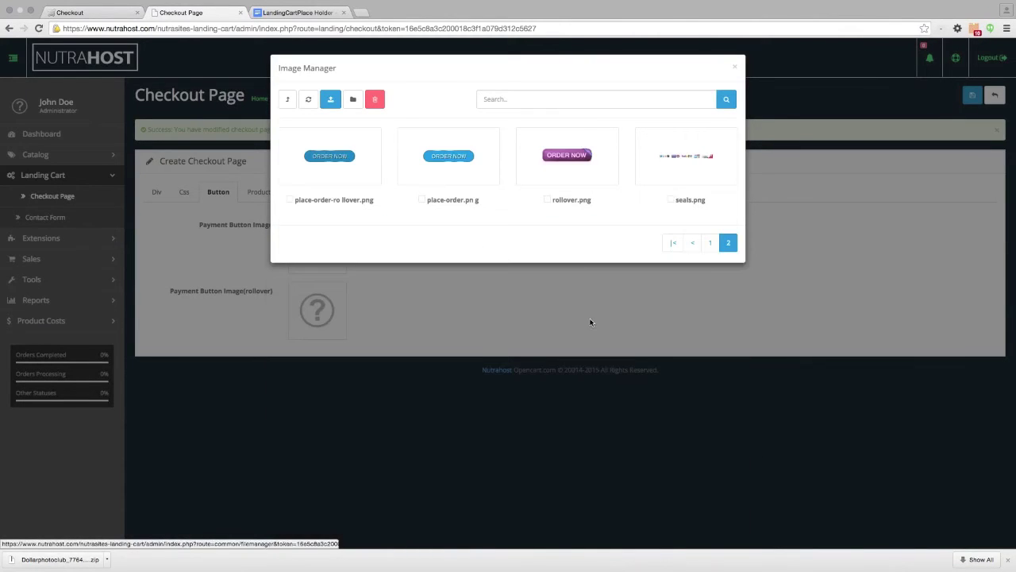
{"action": "left_click", "coordinate": [448, 158]}
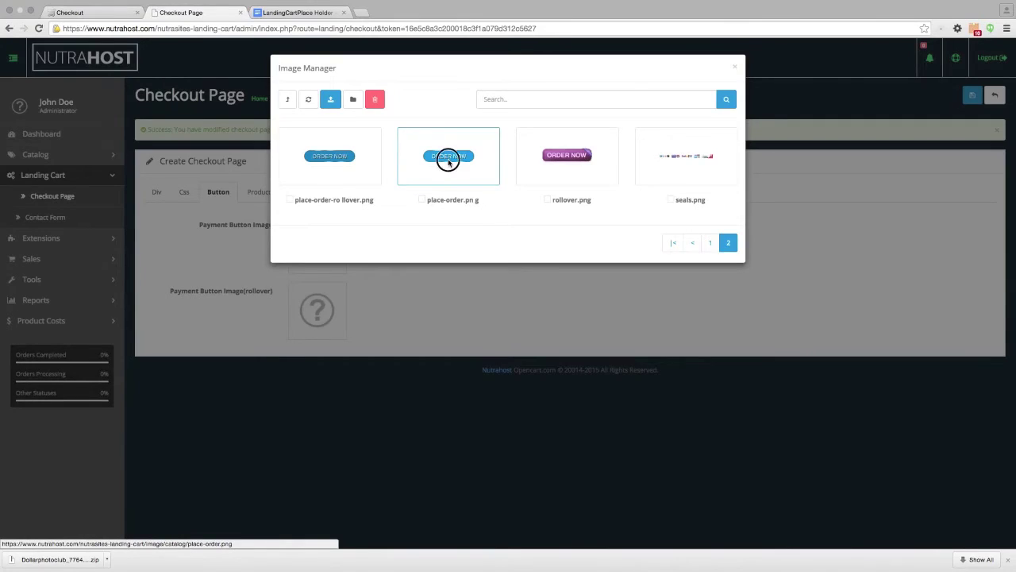
- Set the payment button's rollover image to place-order-rollover.png and save the checkout page settings
{"action": "left_click", "coordinate": [354, 302]}
{"action": "left_click", "coordinate": [369, 311]}
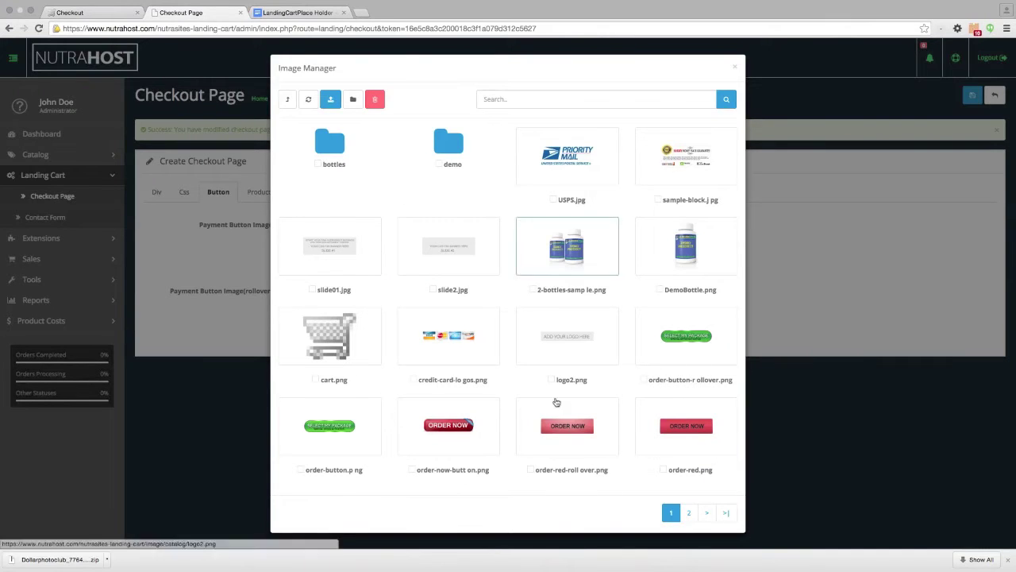
{"action": "left_click", "coordinate": [689, 512]}
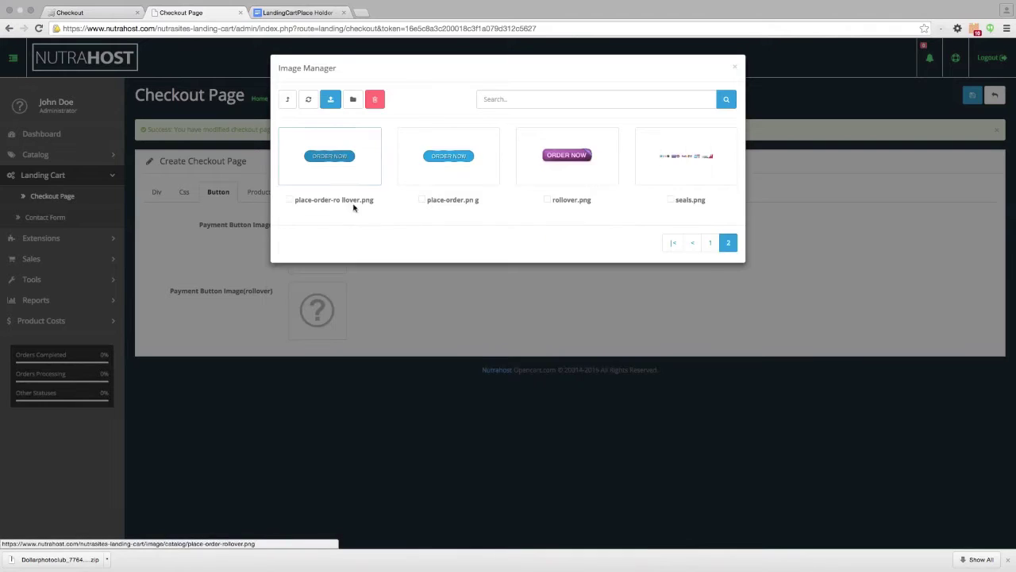
{"action": "left_click", "coordinate": [316, 156]}
{"action": "left_click", "coordinate": [973, 95]}
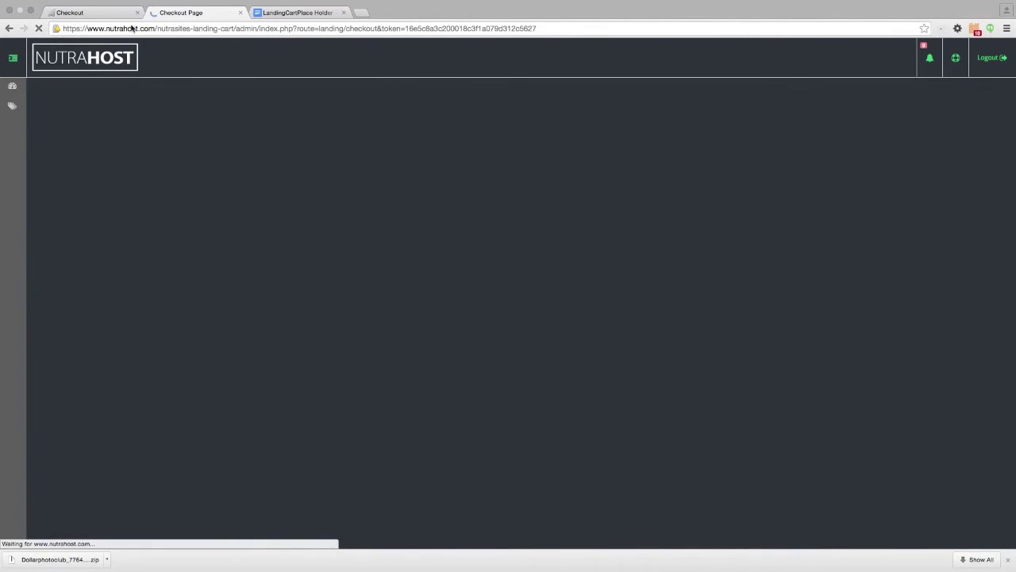
- Reload the storefront checkout to check the order button, and return to the admin
{"action": "left_click", "coordinate": [82, 13]}
{"action": "left_click", "coordinate": [39, 28]}
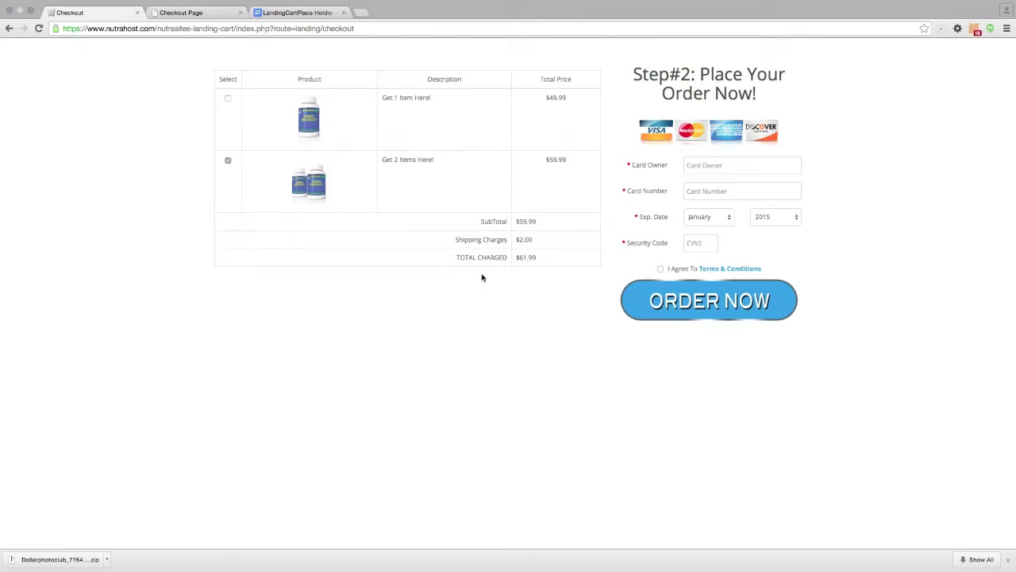
{"action": "left_click", "coordinate": [191, 13]}
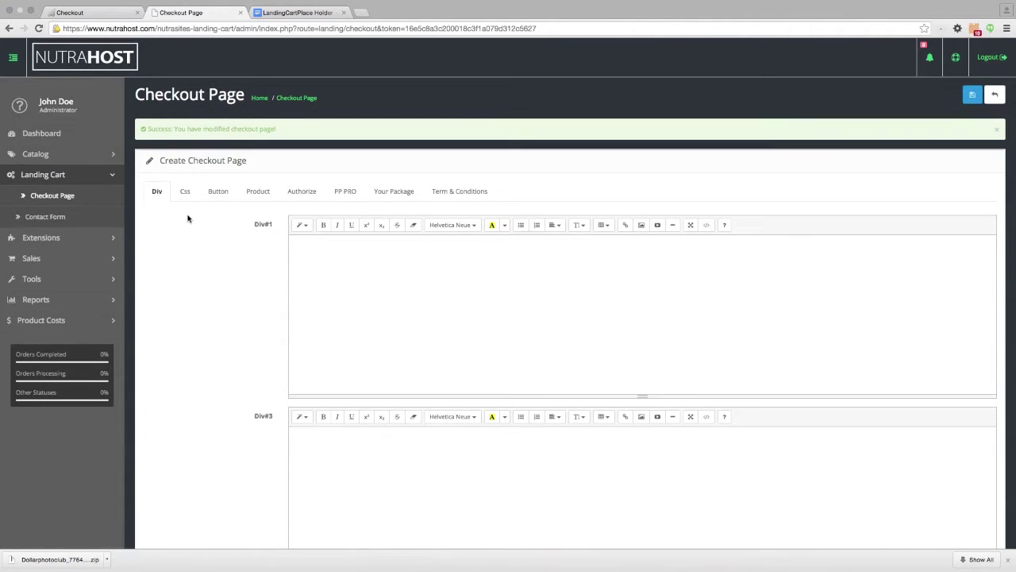
- Show the map of division locations in the checkout page's CSS settings and examine its layout and color legend
{"action": "scroll", "coordinate": [161, 198], "scroll_direction": "down", "scroll_amount": 1}
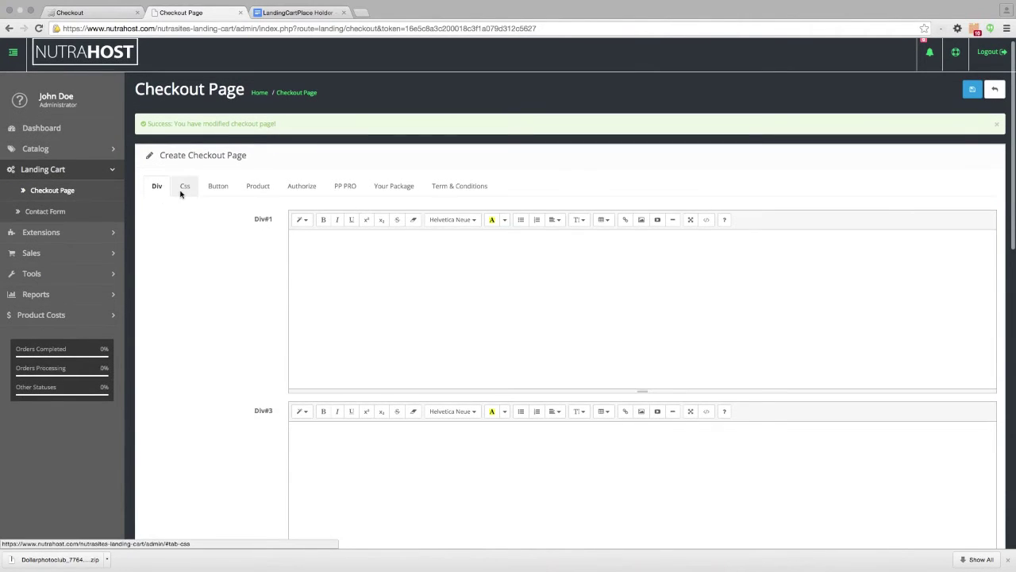
{"action": "scroll", "coordinate": [181, 194], "scroll_direction": "down", "scroll_amount": 2}
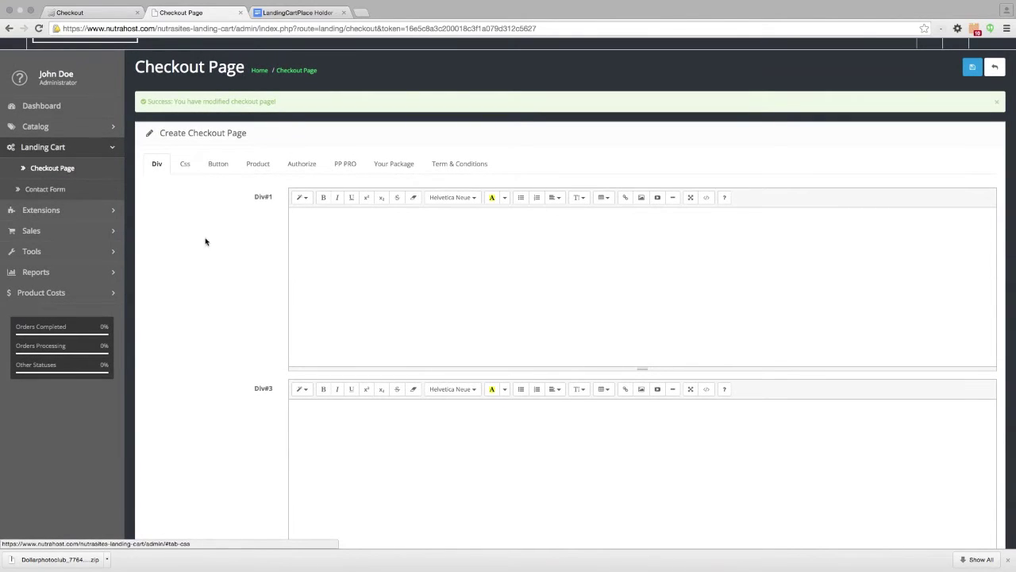
{"action": "left_click", "coordinate": [186, 165]}
{"action": "scroll", "coordinate": [222, 232], "scroll_direction": "down", "scroll_amount": 10}
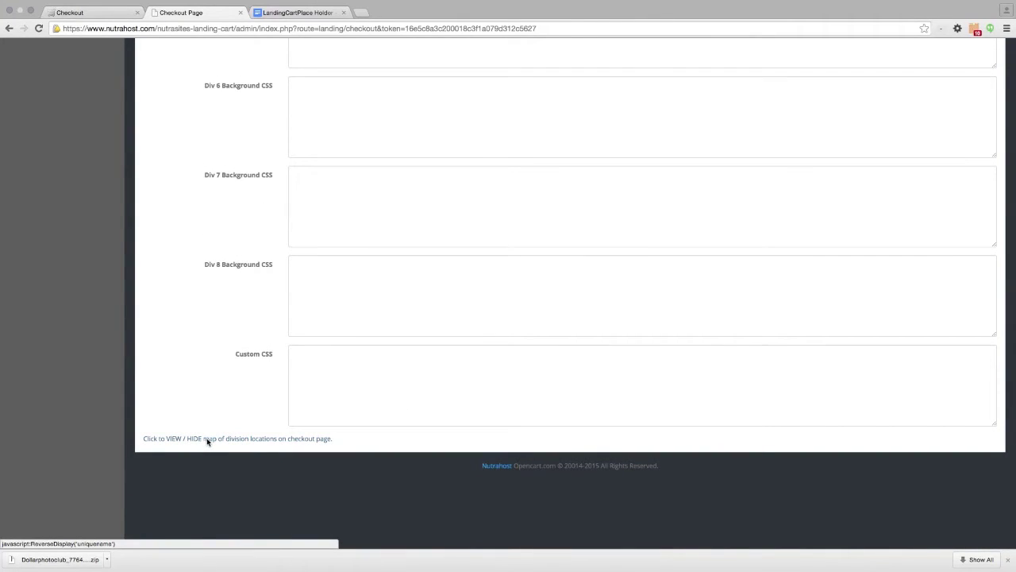
{"action": "left_click", "coordinate": [206, 439]}
{"action": "scroll", "coordinate": [193, 363], "scroll_direction": "down", "scroll_amount": 5}
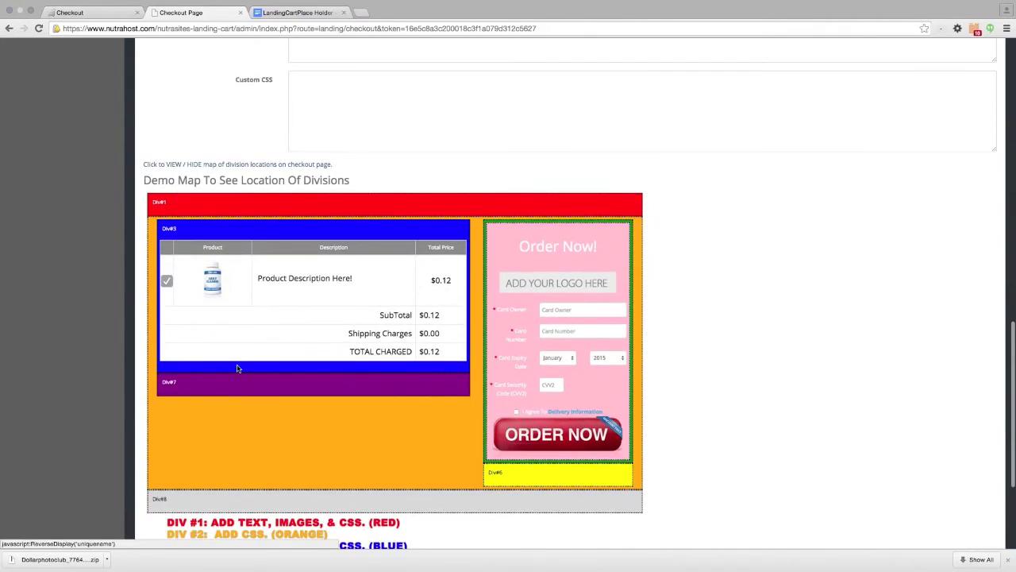
{"action": "scroll", "coordinate": [237, 367], "scroll_direction": "down", "scroll_amount": 3}
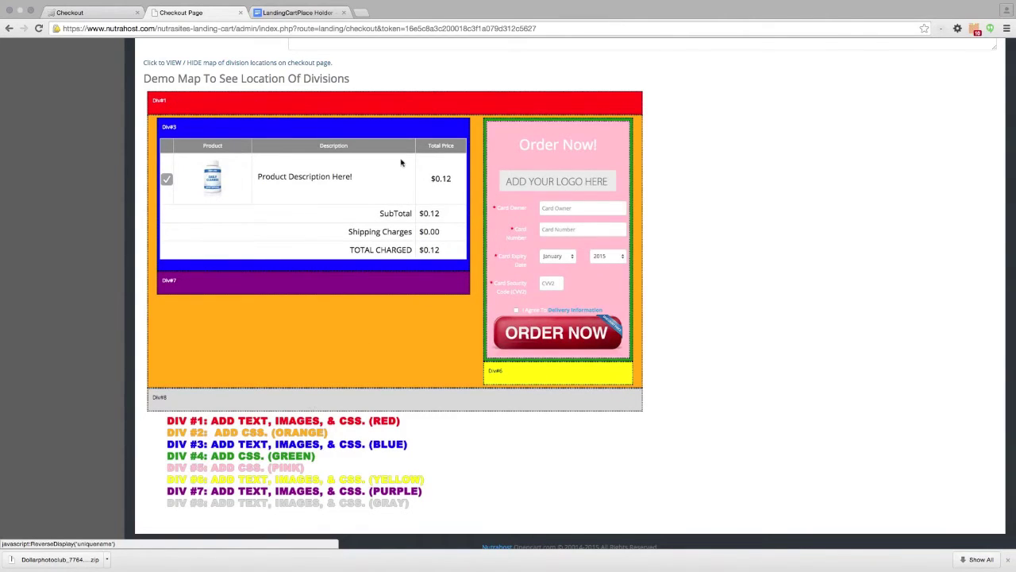
- Compare the division map with the storefront checkout layout and return to the Div 1 Background CSS field
{"action": "left_click", "coordinate": [98, 13]}
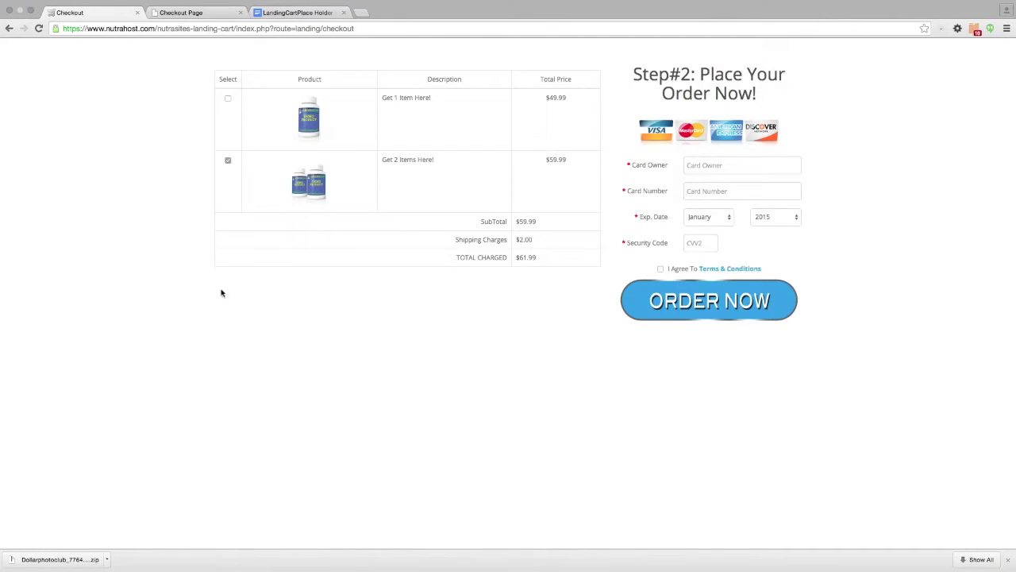
{"action": "left_click", "coordinate": [183, 15]}
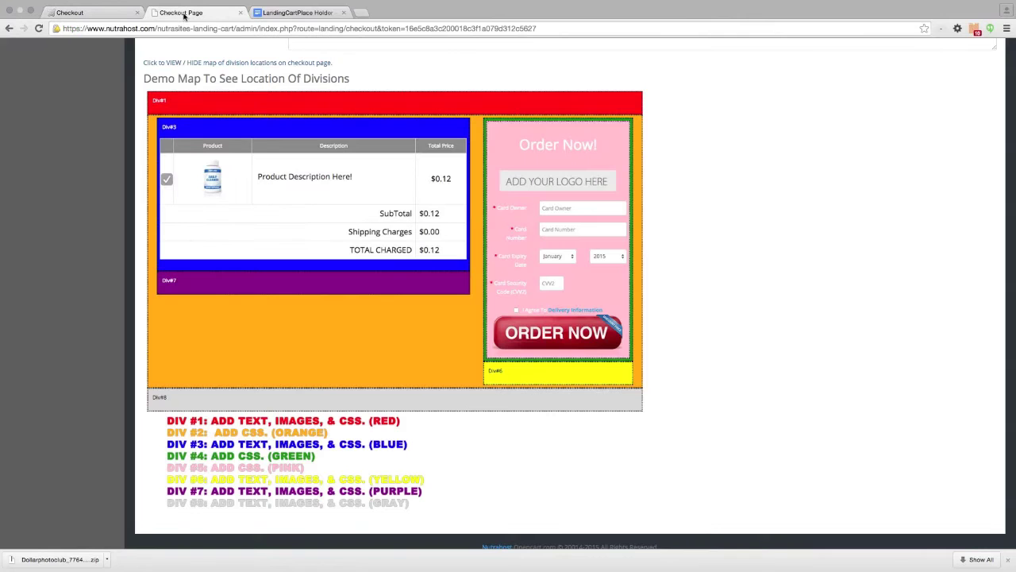
{"action": "scroll", "coordinate": [333, 258], "scroll_direction": "up", "scroll_amount": 2}
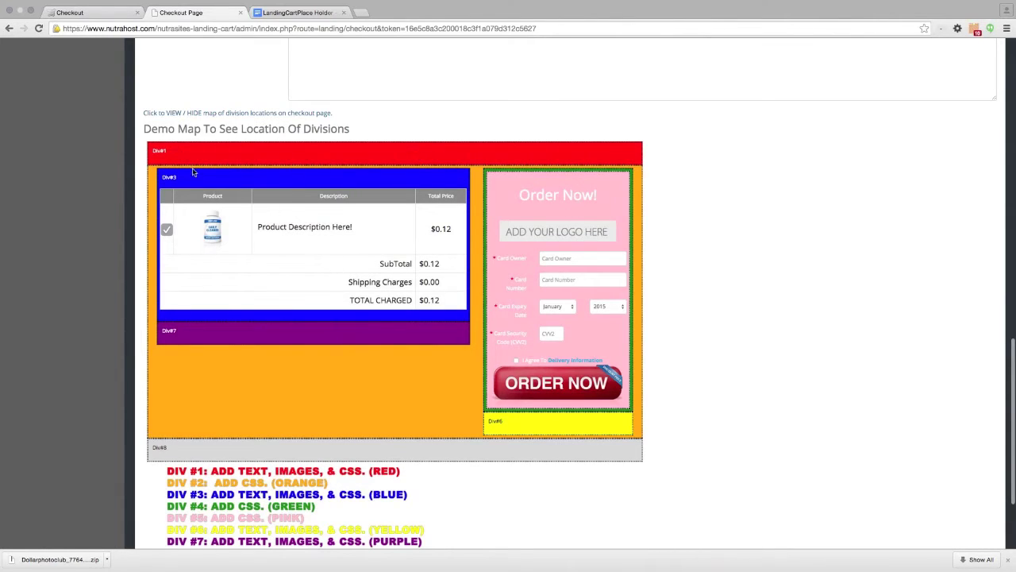
{"action": "scroll", "coordinate": [252, 184], "scroll_direction": "up", "scroll_amount": 10}
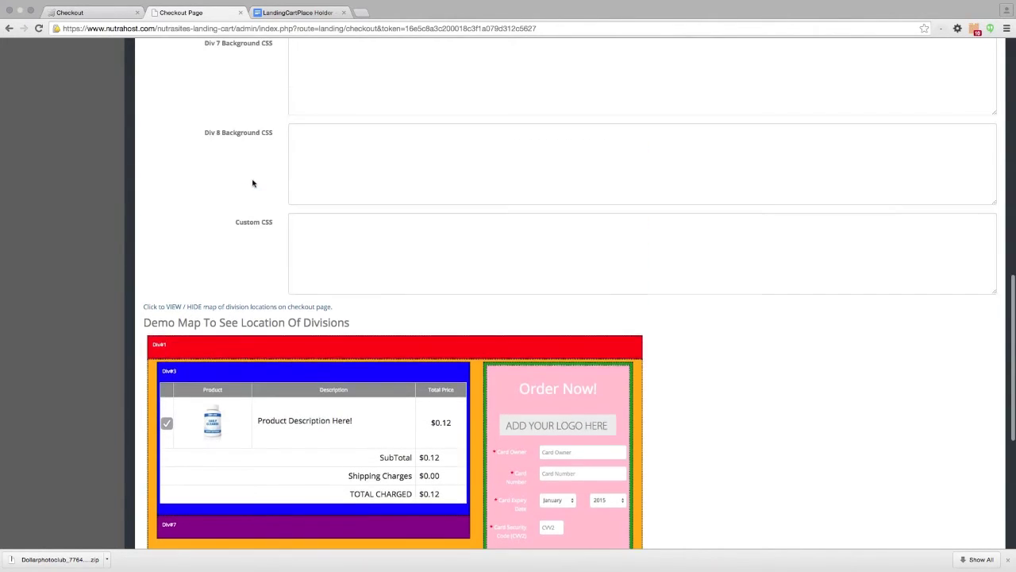
{"action": "scroll", "coordinate": [252, 183], "scroll_direction": "up", "scroll_amount": 1}
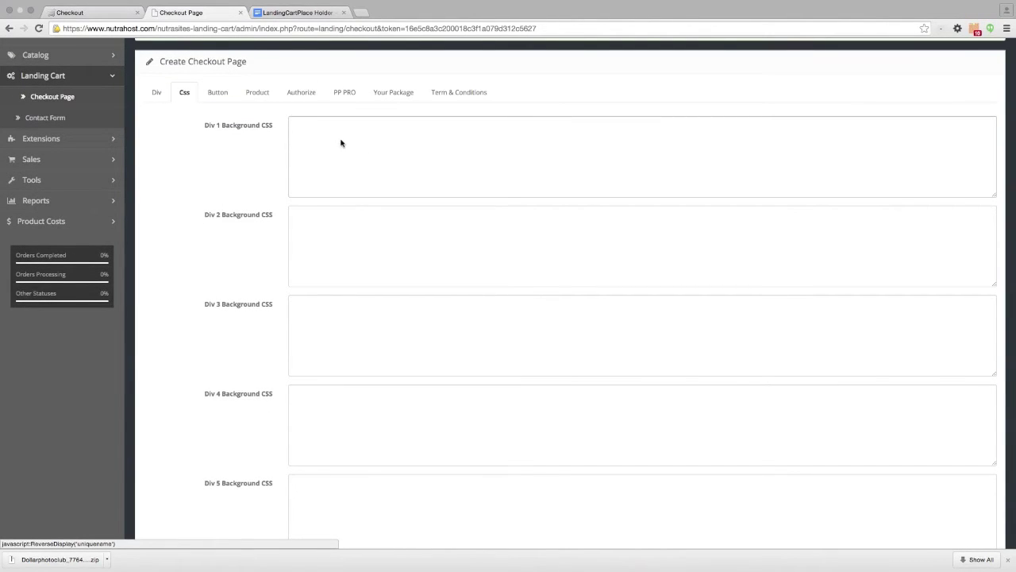
- Enter the text "THis is a test!" in the checkout page's Div#1 content and save the settings
{"action": "left_click", "coordinate": [157, 92]}
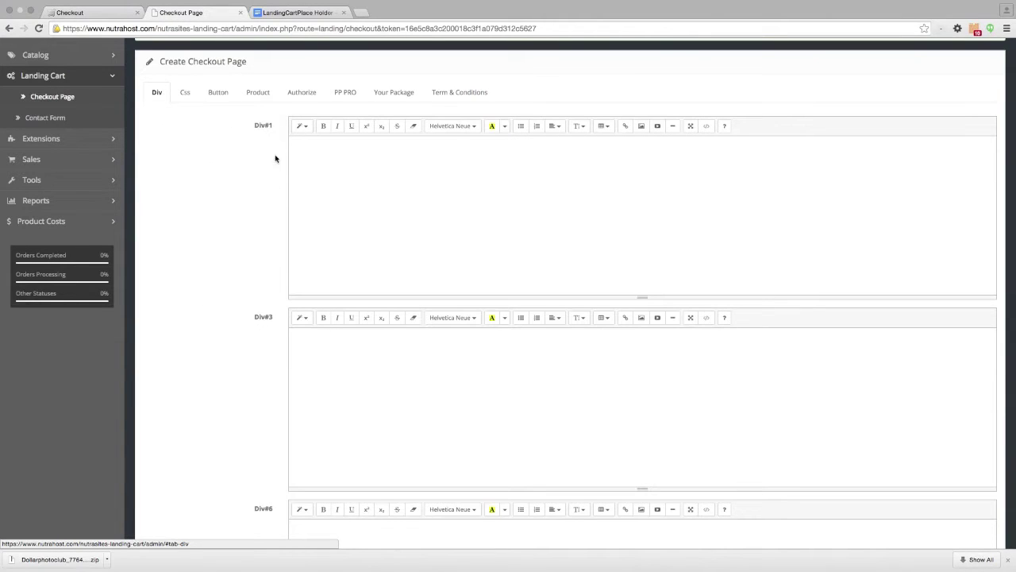
{"action": "left_click", "coordinate": [328, 164]}
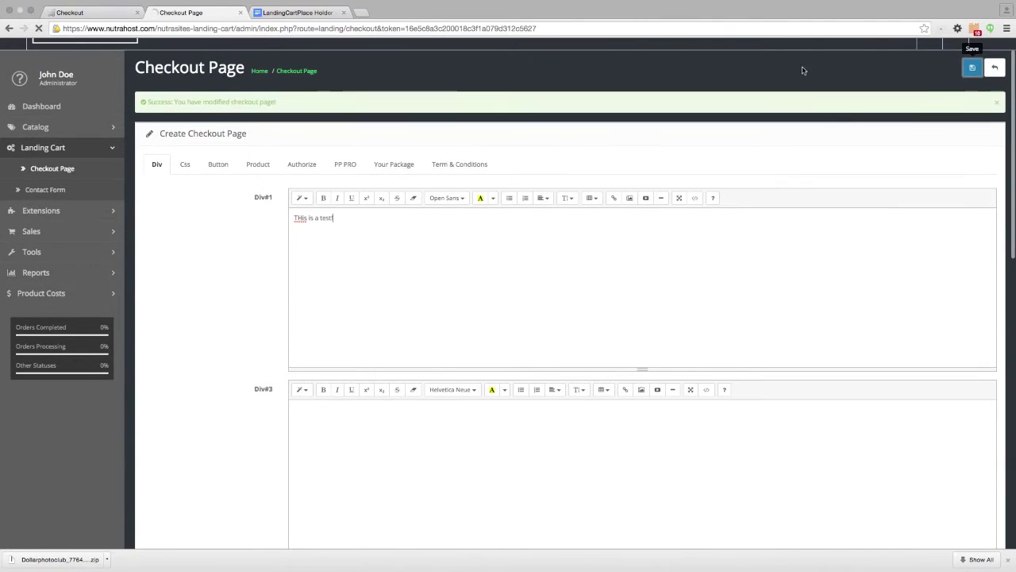
{"action": "left_click", "coordinate": [972, 67]}
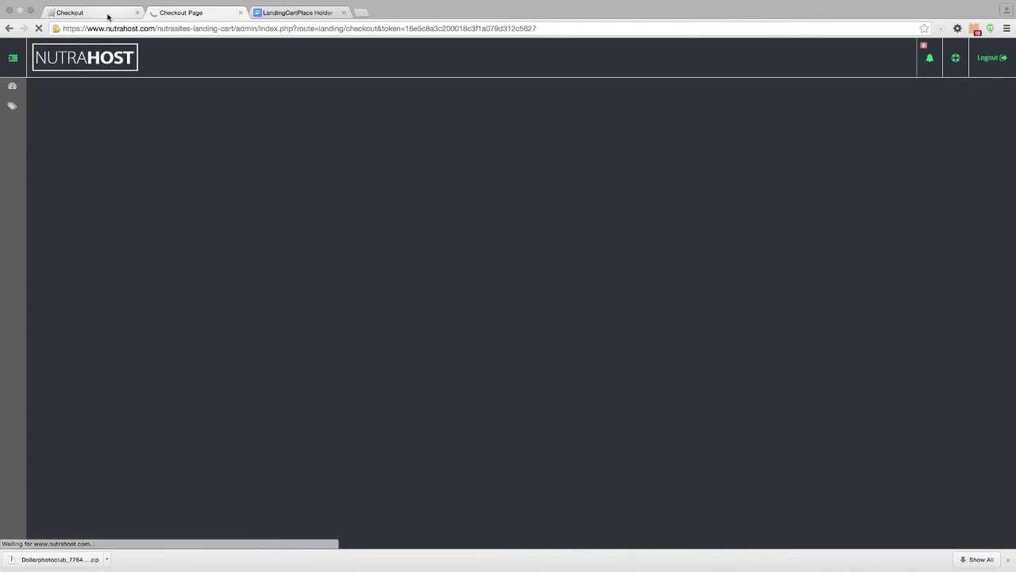
- Reload the storefront checkout and highlight the Div#1 test text above the product table
{"action": "left_click", "coordinate": [105, 13]}
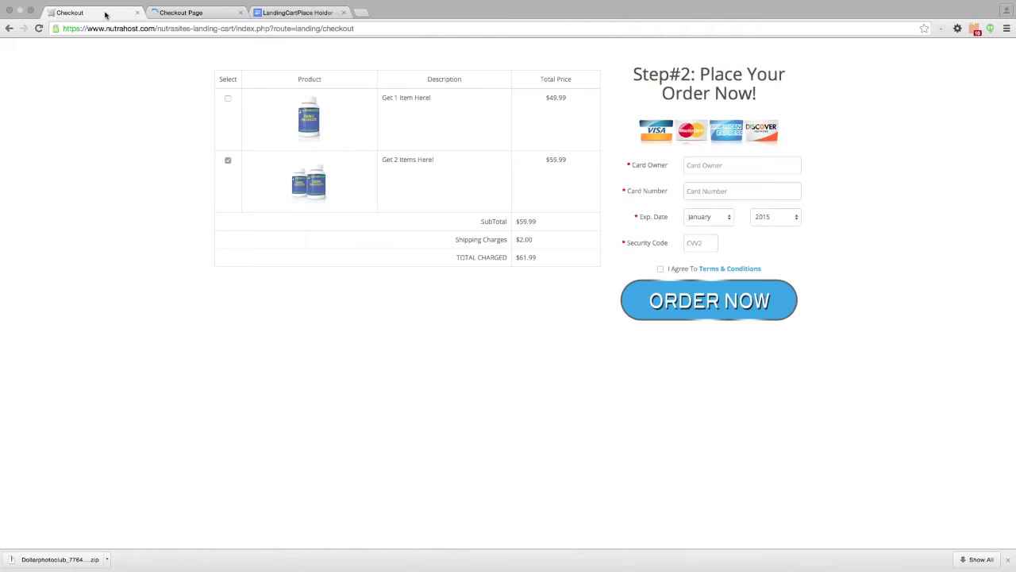
{"action": "left_click", "coordinate": [38, 28]}
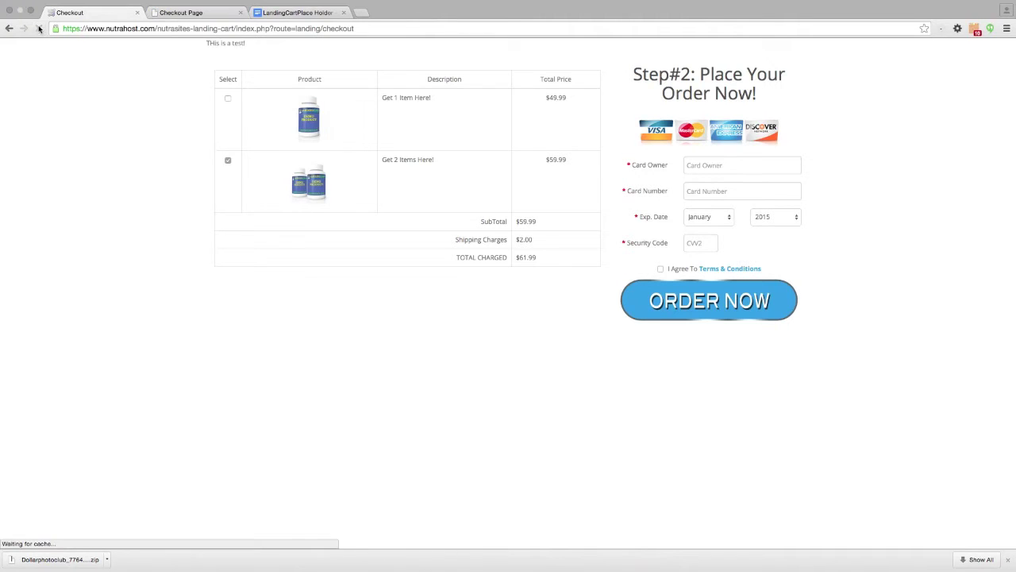
{"action": "left_click_drag", "start_coordinate": [205, 44], "coordinate": [253, 44]}
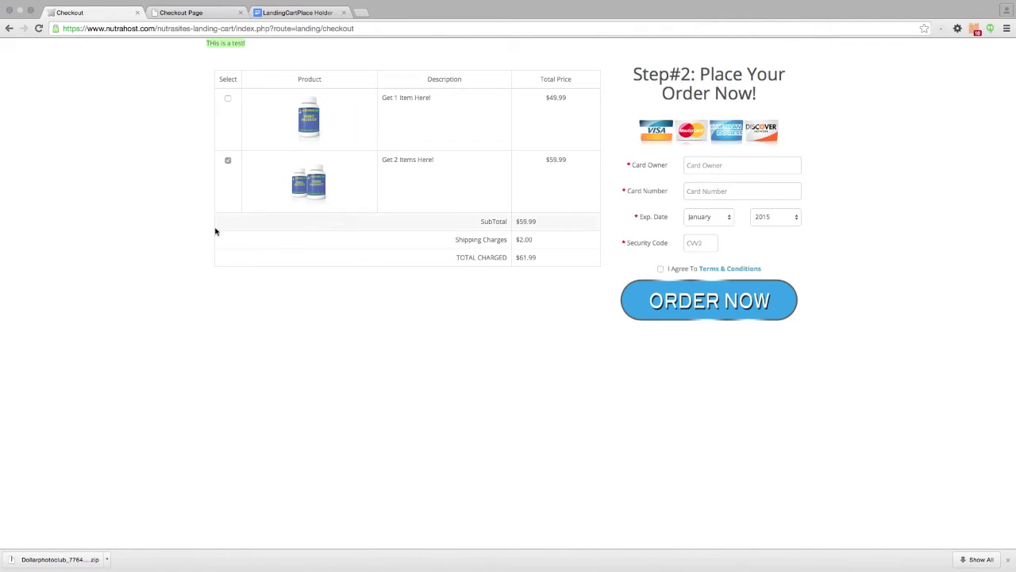
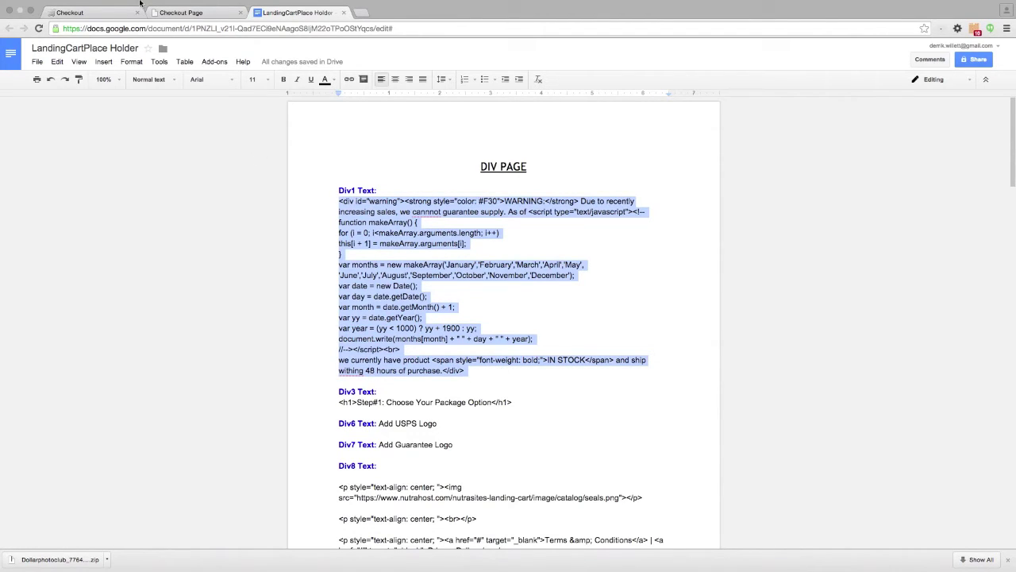
- Insert the Div1 stock warning HTML from the LandingCartPlace Holder document into Div#1's source code and save the checkout page
{"action": "left_click", "coordinate": [87, 13]}
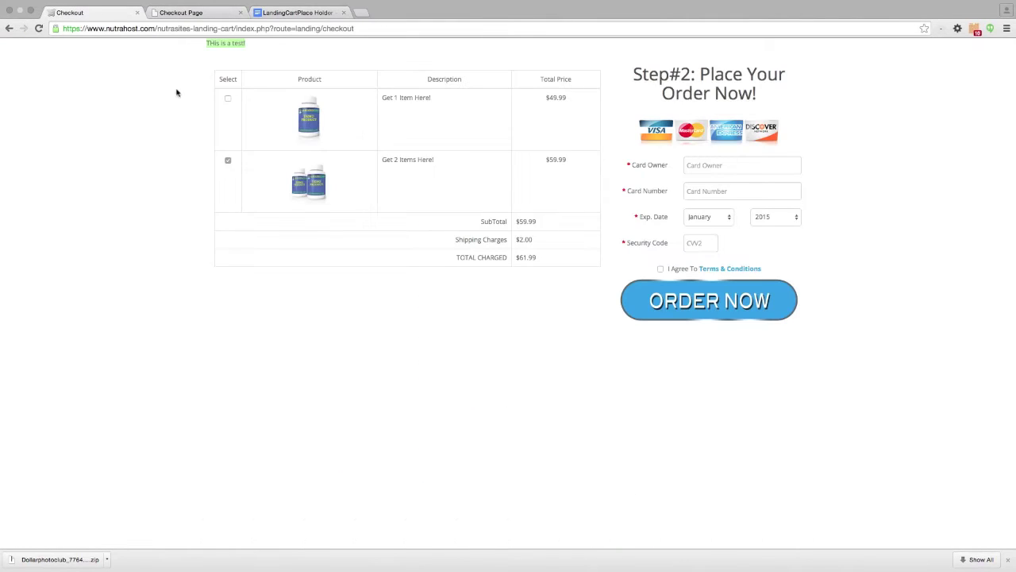
{"action": "left_click", "coordinate": [191, 13]}
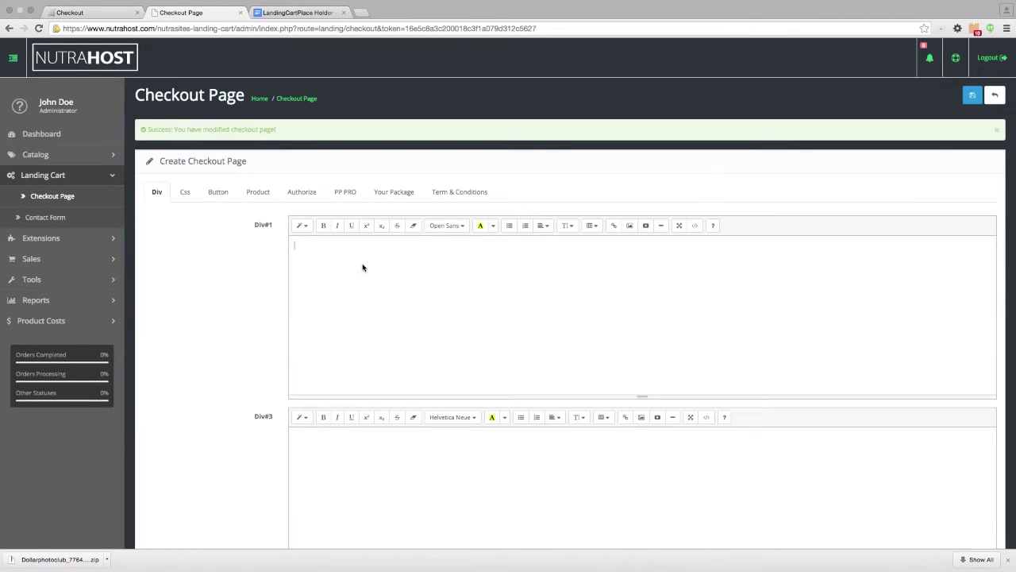
{"action": "left_click", "coordinate": [695, 226]}
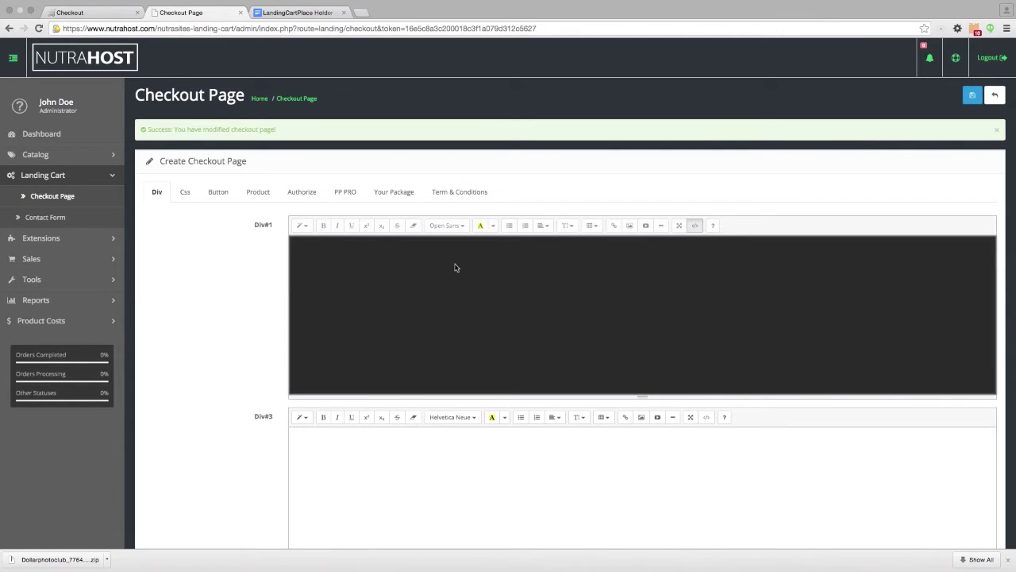
{"action": "type", "text": "<div id=\"warning\"><strong style=\"color: #F30\">WARNING:</strong> Due to recently increasing sales, we cannot guarantee supply. As of <script type=\"text/javascript\"><!-- function makeArray() { for (i = 0; i<makeArray.arguments.length; i++) this[i + 1] = makeArray.arguments[i]; } var months = new makeArray('January','February','March','April','May', 'June','July','August','September','October','November','December'); var date = new Date(); var day = date.getDate(); var month = date.getMonth() + 1; var yy = date.getYear(); var year = (yy < 1000) ? yy + 1900 : yy; document.write(months[month] + \" \" + day + \" \" + year); //--></script><br> we currently have product <span style=\"font-weight: bold;\">IN STOCK</span> and ship withing 48 hours of purchase.</div>"}
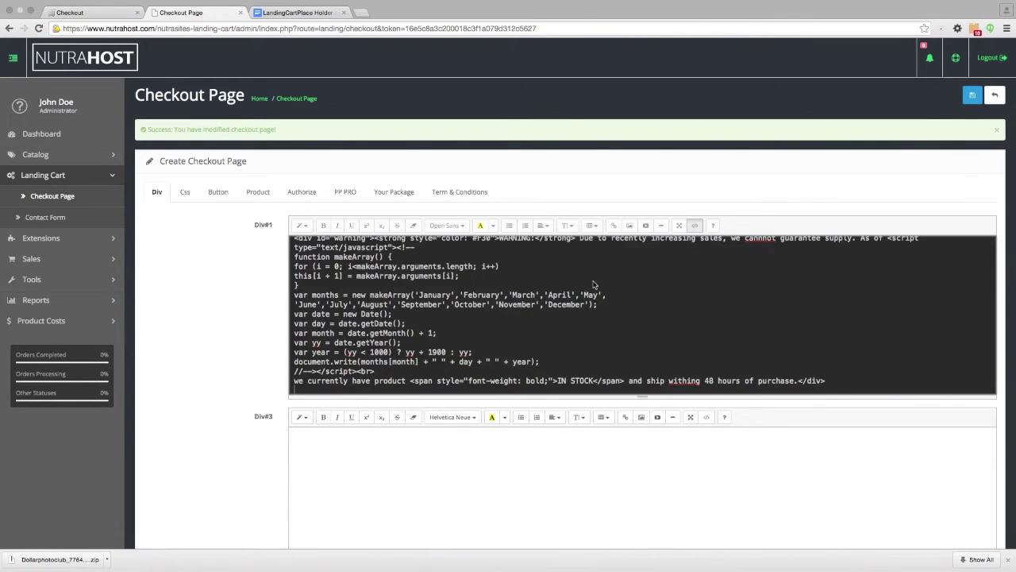
{"action": "left_click", "coordinate": [972, 95]}
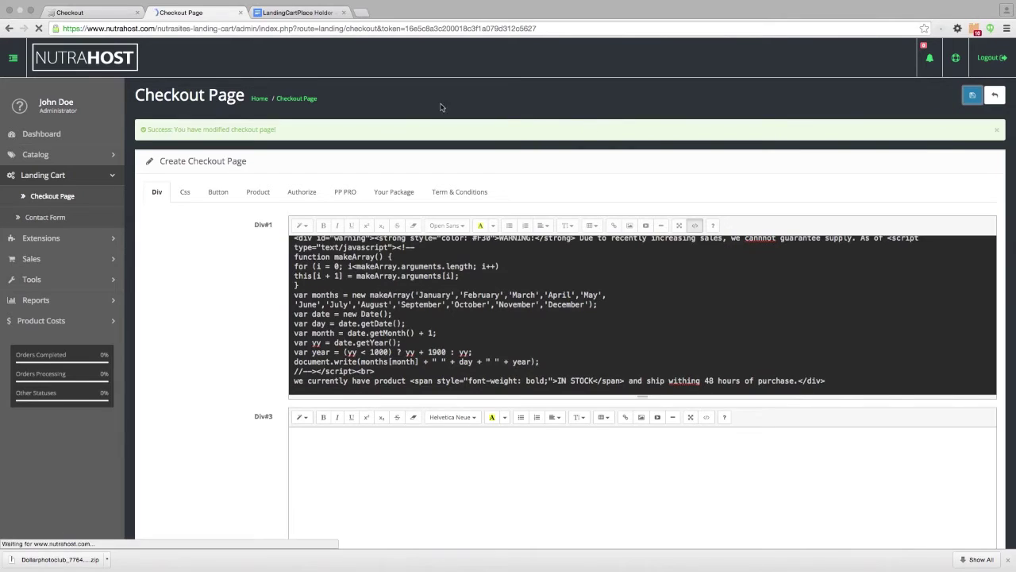
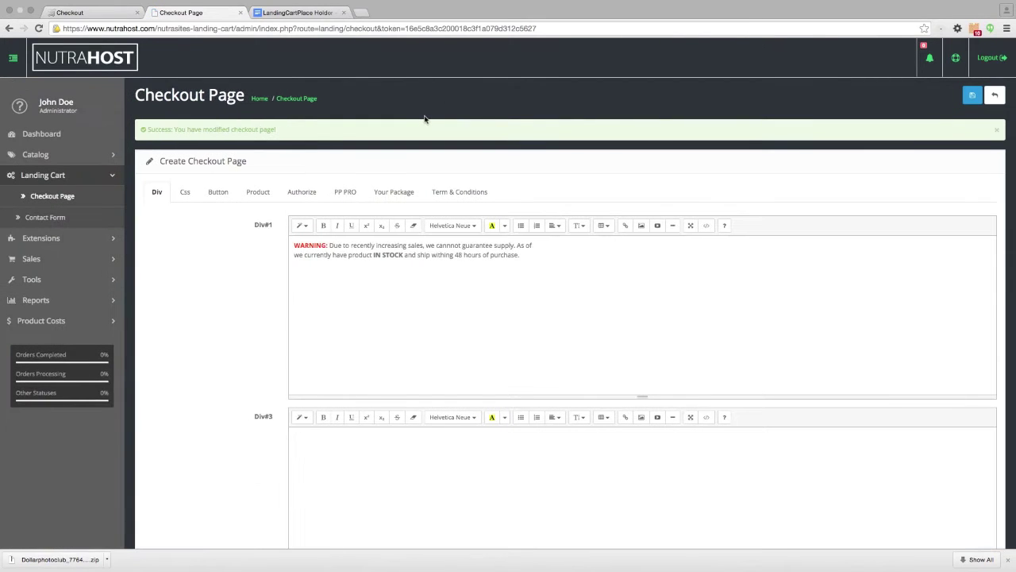
- Reload the storefront checkout to check the warning text, and return to the admin
{"action": "left_click", "coordinate": [111, 22]}
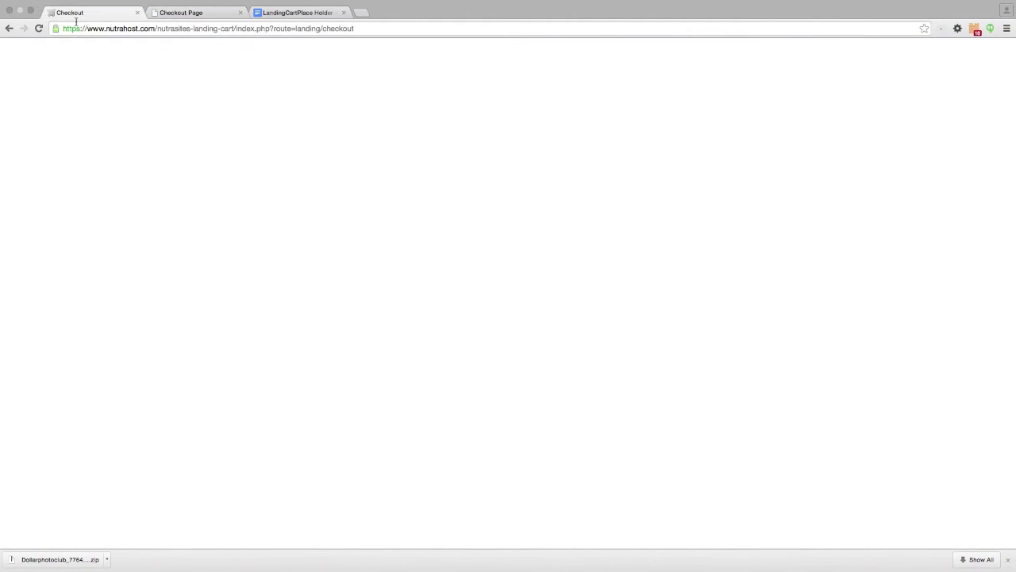
{"action": "left_click", "coordinate": [37, 28]}
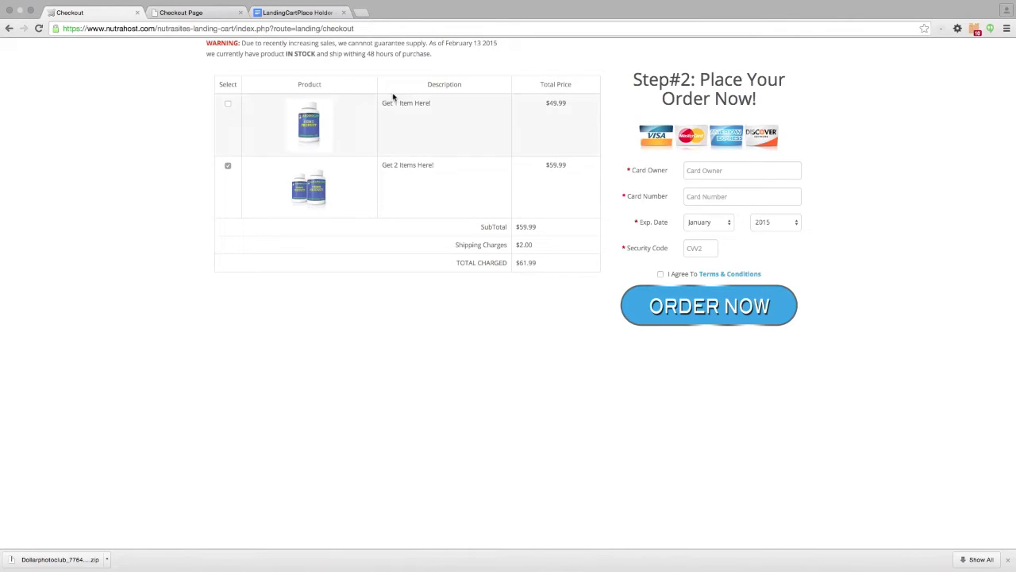
{"action": "left_click", "coordinate": [186, 14]}
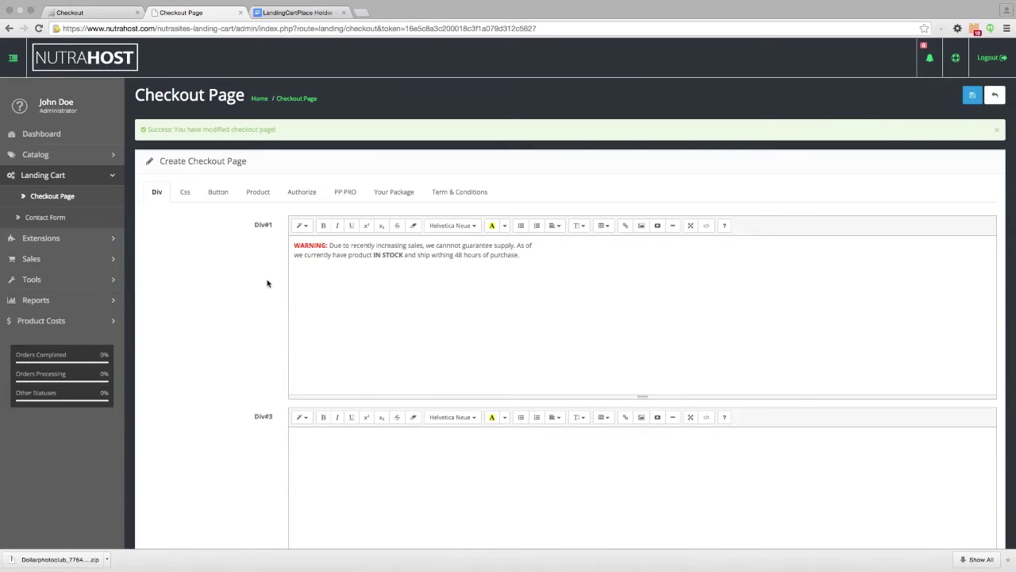
- Copy the Div 1 Background CSS from the LandingCartPlace Holder document into the checkout page's Div 1 Background CSS setting and save
{"action": "left_click", "coordinate": [189, 194]}
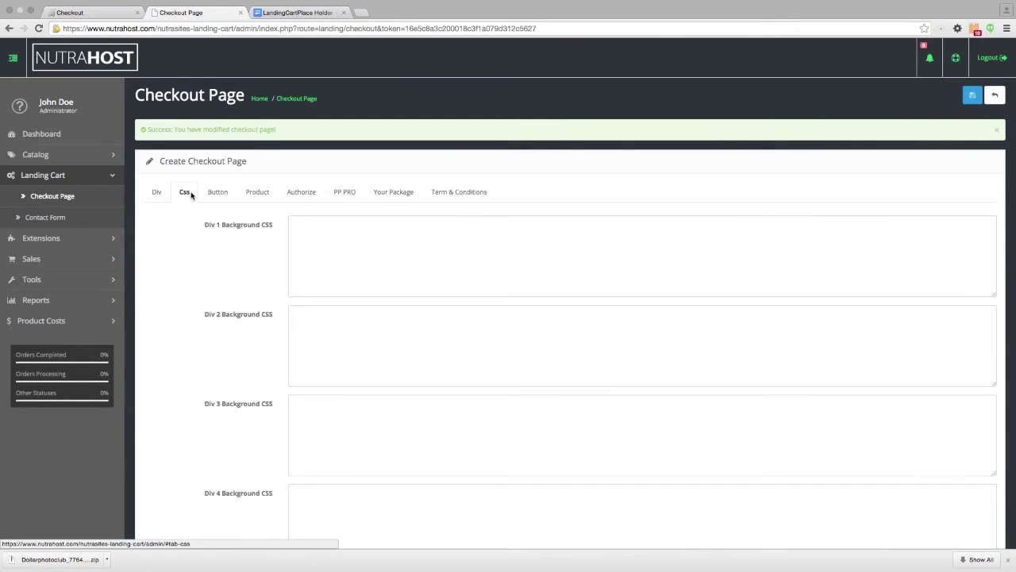
{"action": "left_click", "coordinate": [302, 12]}
{"action": "scroll", "coordinate": [441, 298], "scroll_direction": "down", "scroll_amount": 10}
{"action": "scroll", "coordinate": [413, 281], "scroll_direction": "down", "scroll_amount": 2}
{"action": "left_click_drag", "start_coordinate": [337, 353], "coordinate": [438, 450]}
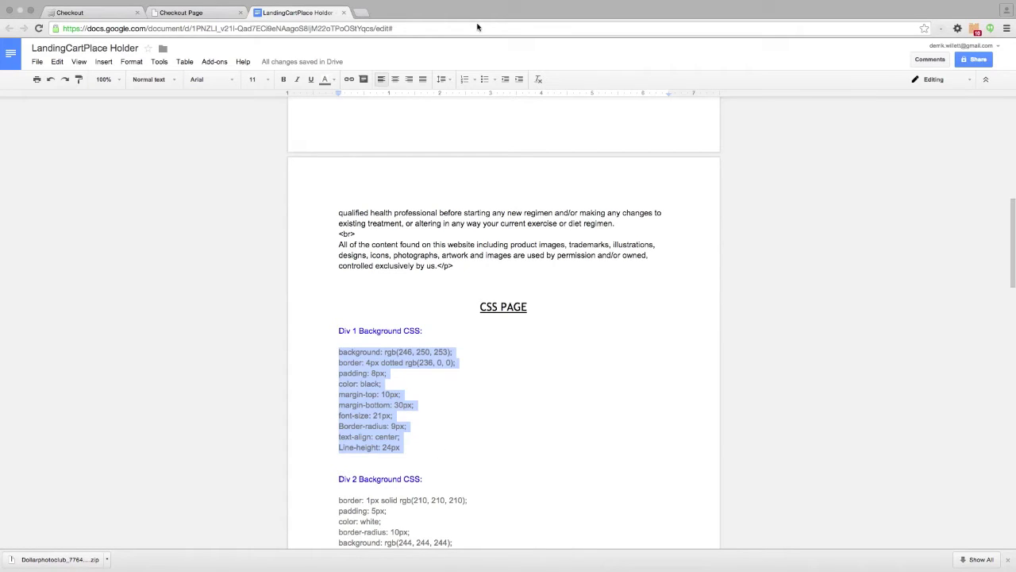
{"action": "left_click", "coordinate": [170, 12]}
{"action": "left_click", "coordinate": [313, 233]}
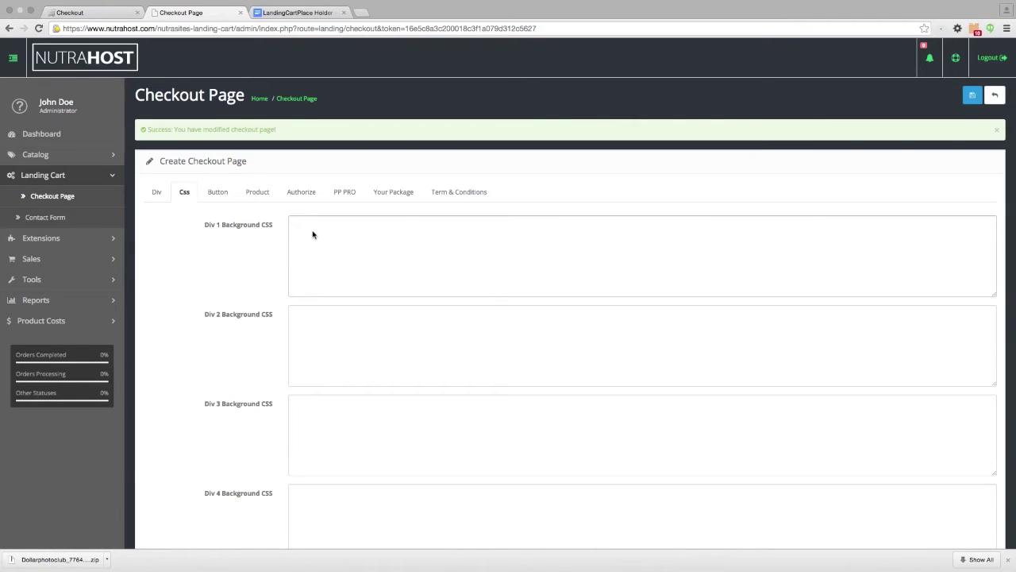
{"action": "key", "text": "ctrl+v"}
{"action": "left_click", "coordinate": [972, 97]}
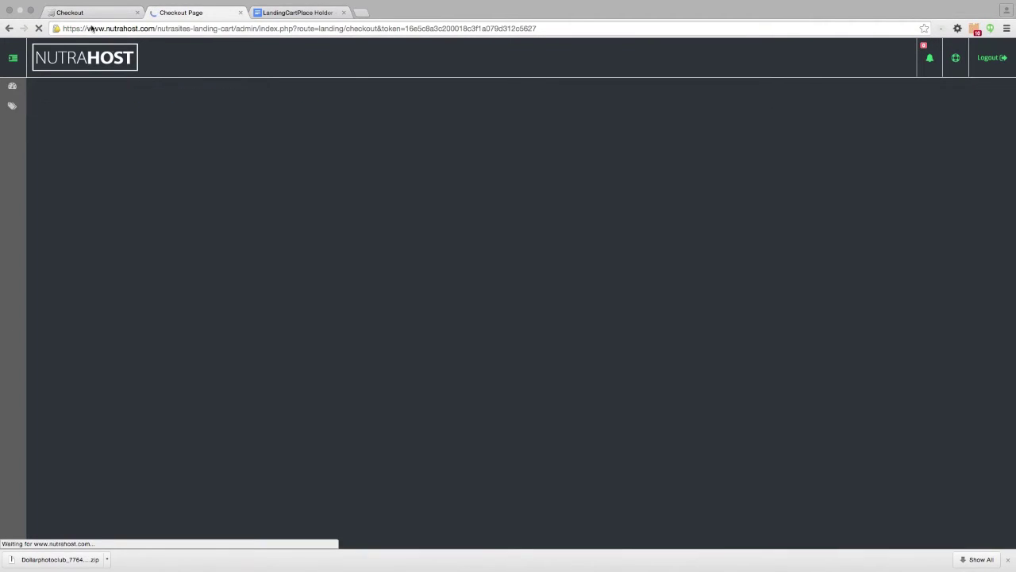
- Reload the storefront checkout to check the warning box's styling, and return to the admin's checkout page settings
{"action": "left_click", "coordinate": [80, 12]}
{"action": "left_click", "coordinate": [39, 28]}
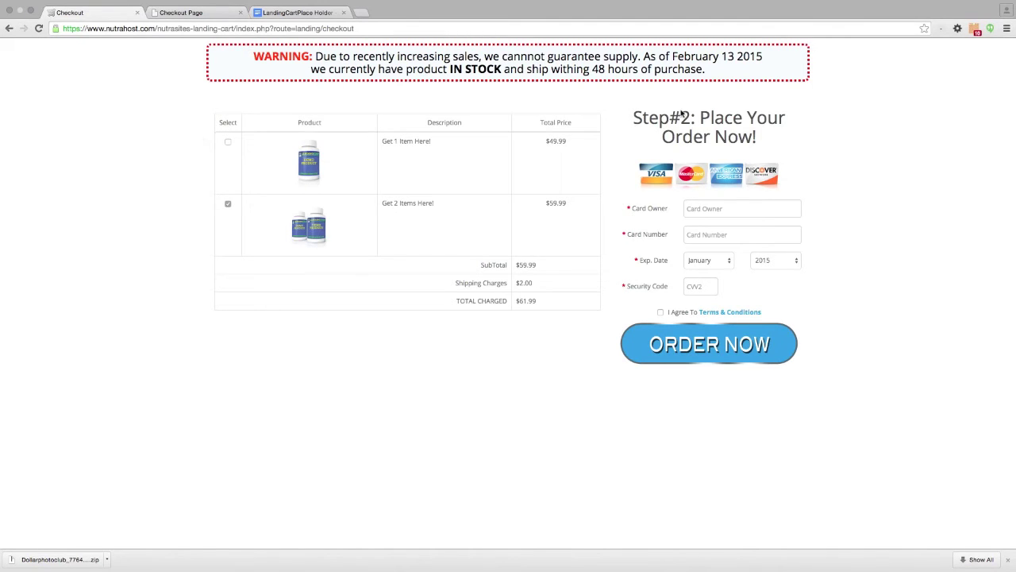
{"action": "left_click", "coordinate": [200, 14]}
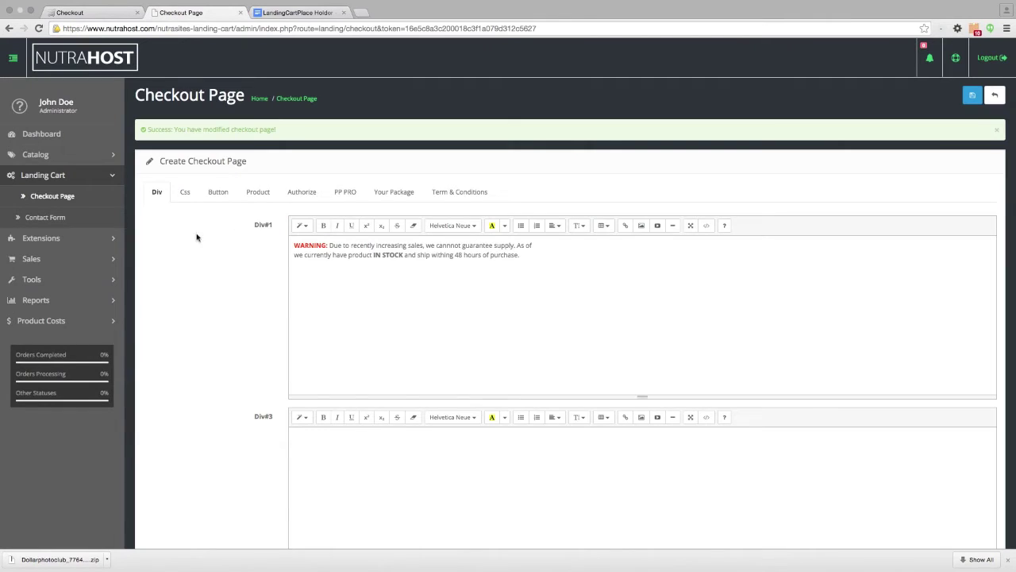
- Show the division map in the CSS settings, examine where each division lies, and compare it with the storefront checkout
{"action": "left_click", "coordinate": [184, 193]}
{"action": "scroll", "coordinate": [164, 336], "scroll_direction": "down", "scroll_amount": 10}
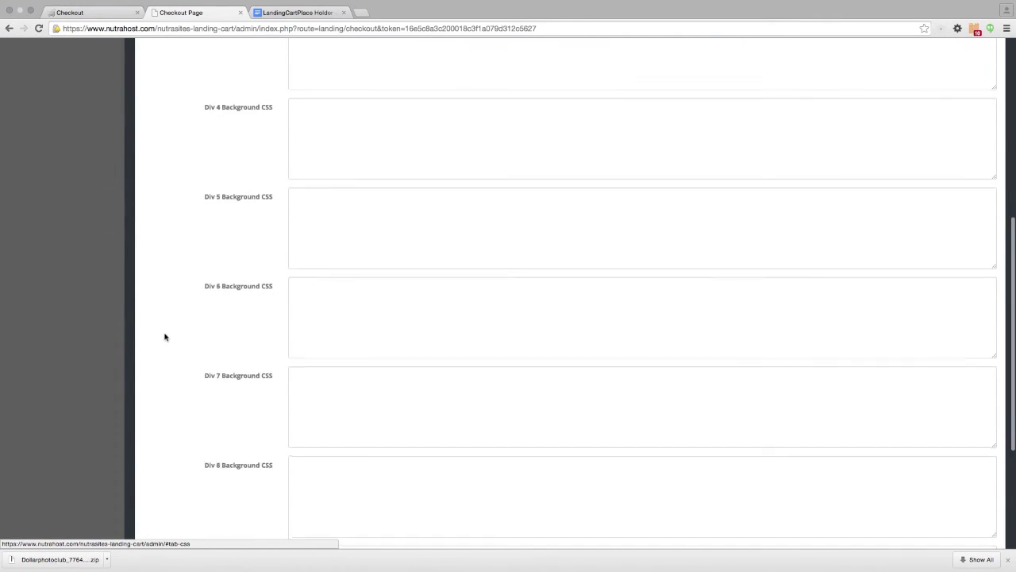
{"action": "left_click", "coordinate": [220, 430]}
{"action": "scroll", "coordinate": [201, 365], "scroll_direction": "down", "scroll_amount": 5}
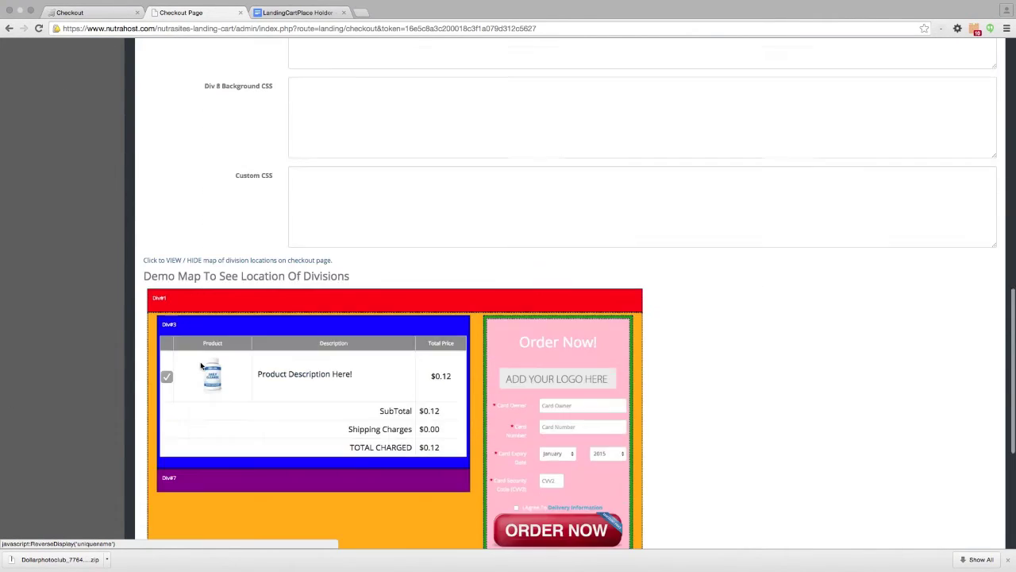
{"action": "scroll", "coordinate": [206, 366], "scroll_direction": "down", "scroll_amount": 3}
{"action": "scroll", "coordinate": [395, 342], "scroll_direction": "down", "scroll_amount": 1}
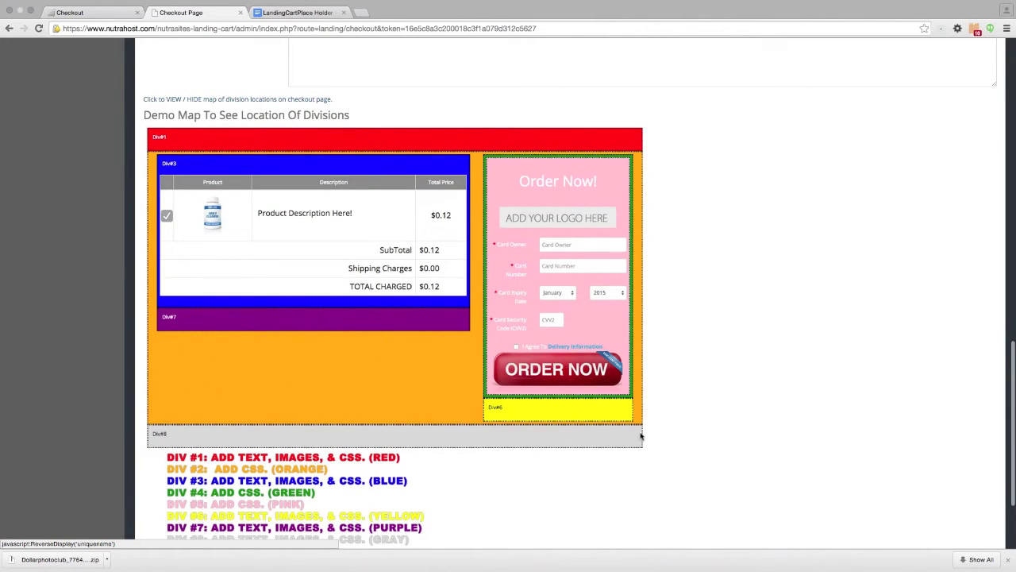
{"action": "scroll", "coordinate": [230, 397], "scroll_direction": "down", "scroll_amount": 1}
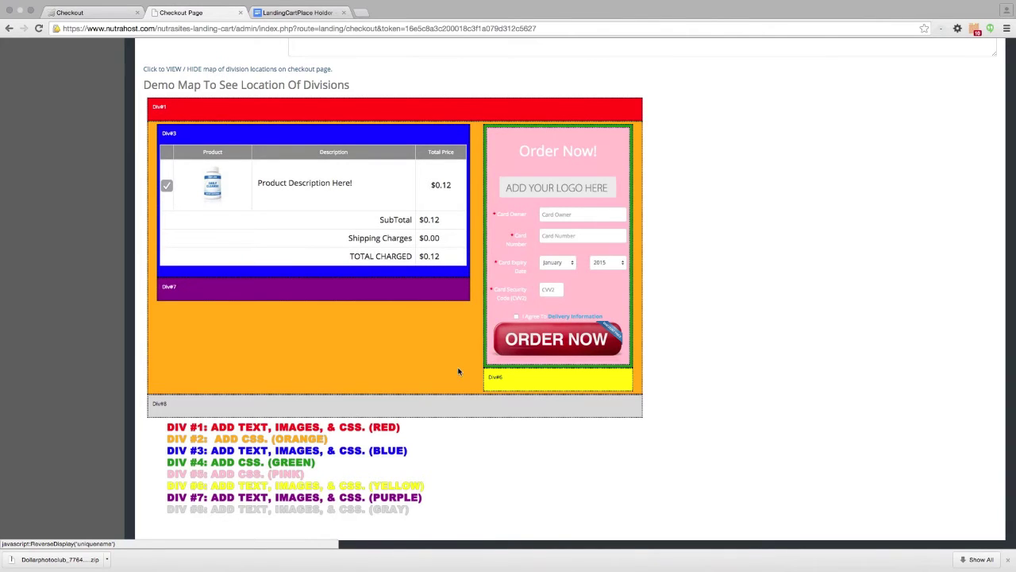
{"action": "left_click", "coordinate": [87, 13]}
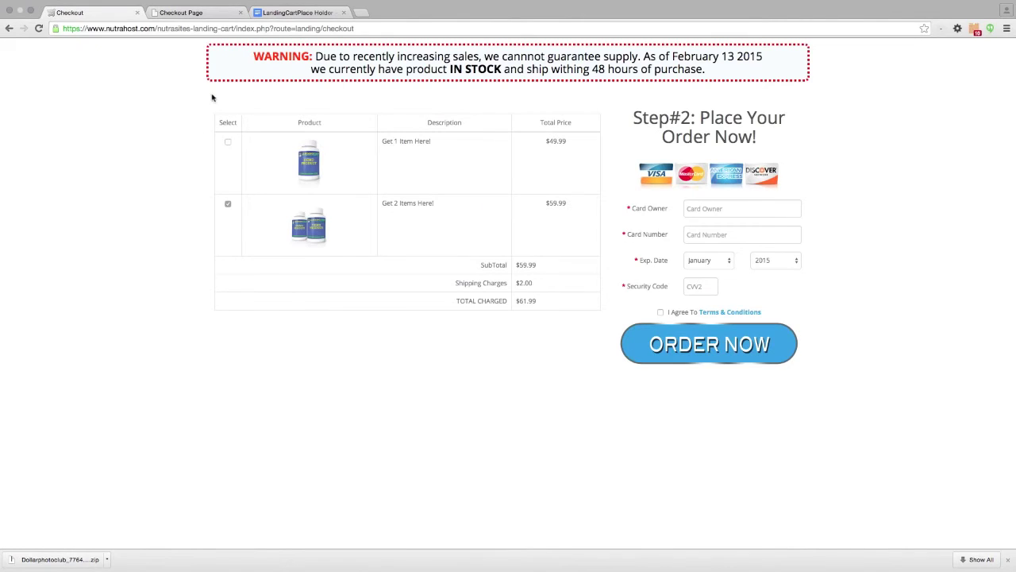
- Copy the Div 2 Background CSS from the LandingCartPlace Holder document into the checkout page's Div 2 Background CSS setting and save
{"action": "left_click", "coordinate": [287, 14]}
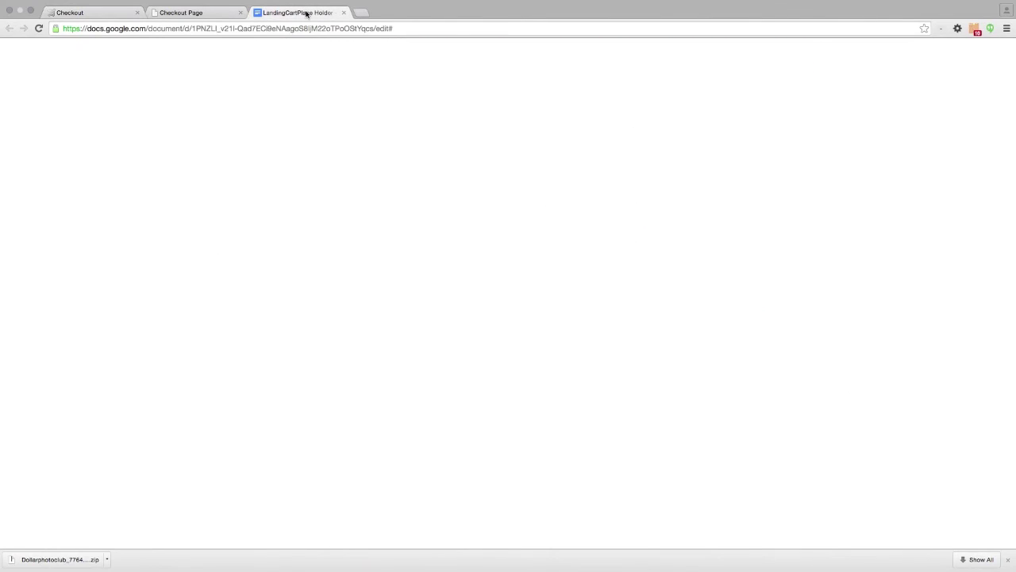
{"action": "scroll", "coordinate": [347, 215], "scroll_direction": "down", "scroll_amount": 3}
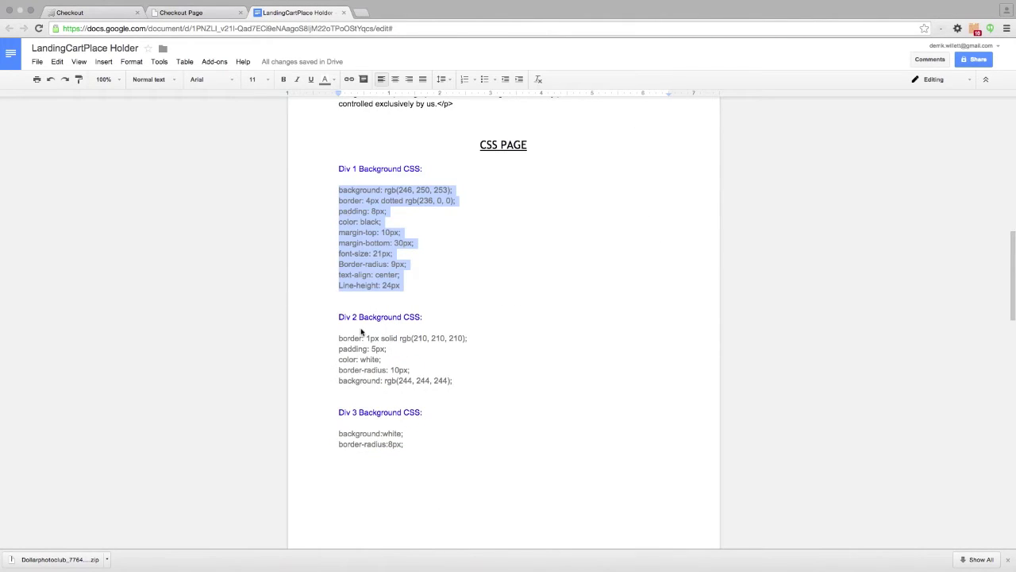
{"action": "left_click_drag", "start_coordinate": [335, 342], "coordinate": [466, 384]}
{"action": "key", "text": "super+c"}
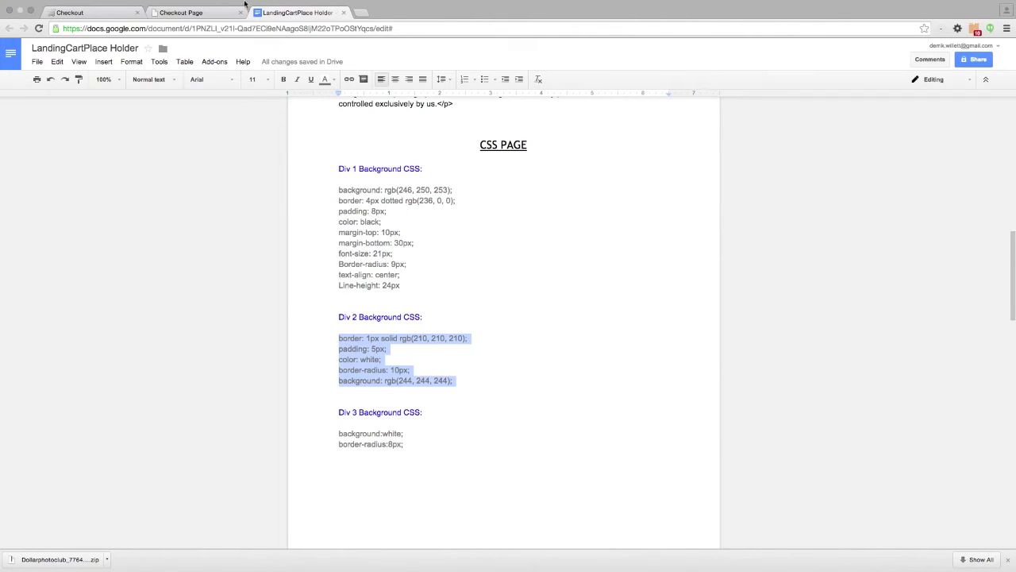
{"action": "left_click", "coordinate": [185, 14]}
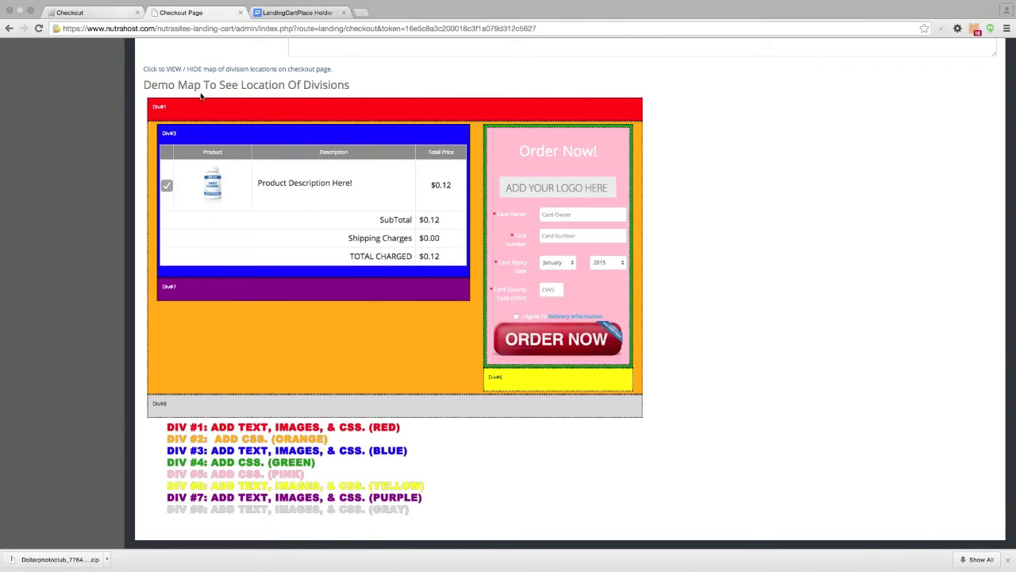
{"action": "scroll", "coordinate": [252, 149], "scroll_direction": "up", "scroll_amount": 6}
{"action": "scroll", "coordinate": [252, 150], "scroll_direction": "up", "scroll_amount": 6}
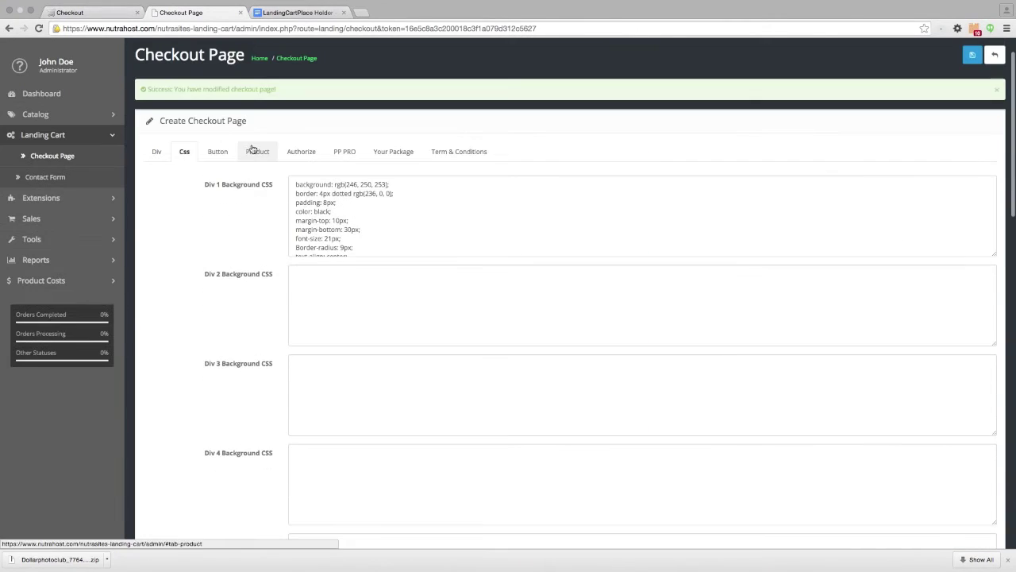
{"action": "left_click", "coordinate": [314, 281]}
{"action": "key", "text": "super+v"}
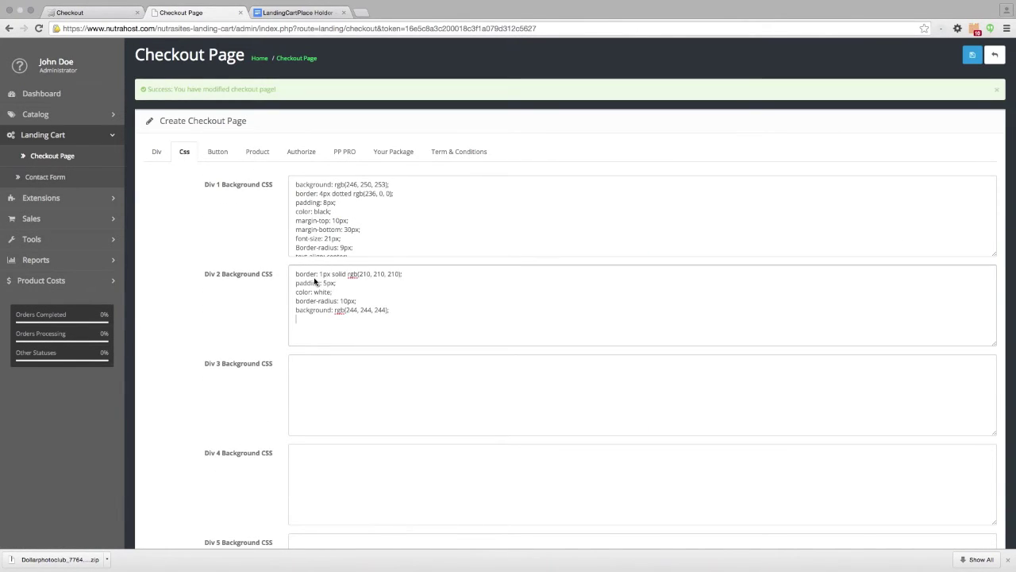
{"action": "left_click", "coordinate": [971, 56]}
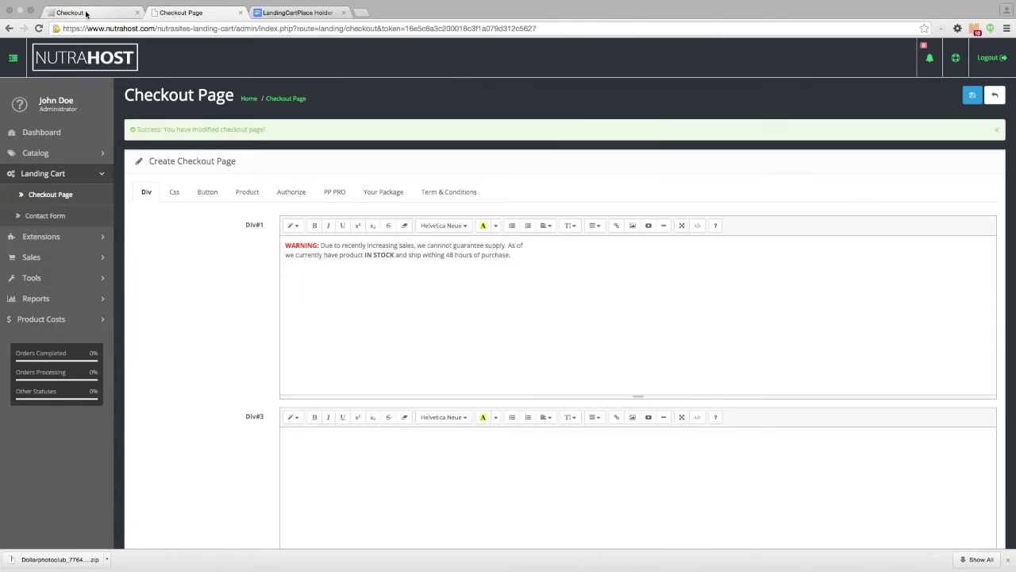
- Reload the storefront checkout to check the Div 2 background styling
{"action": "left_click", "coordinate": [87, 14]}
{"action": "left_click", "coordinate": [38, 28]}
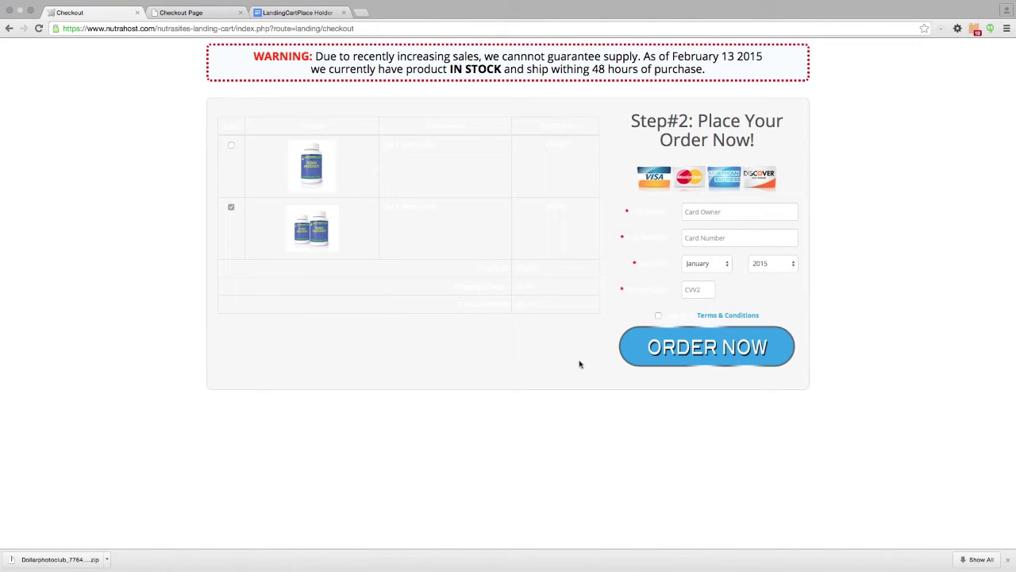
- Return to the admin's checkout page settings, show the division map in the CSS settings, and examine where Div 3 lies
{"action": "left_click", "coordinate": [181, 12]}
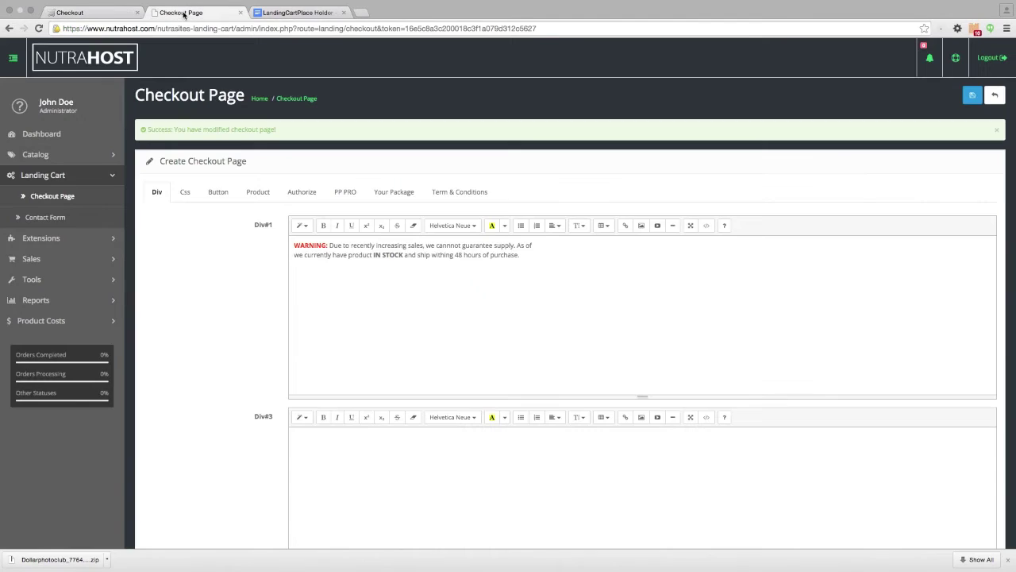
{"action": "scroll", "coordinate": [208, 262], "scroll_direction": "down", "scroll_amount": 5}
{"action": "scroll", "coordinate": [208, 262], "scroll_direction": "up", "scroll_amount": 5}
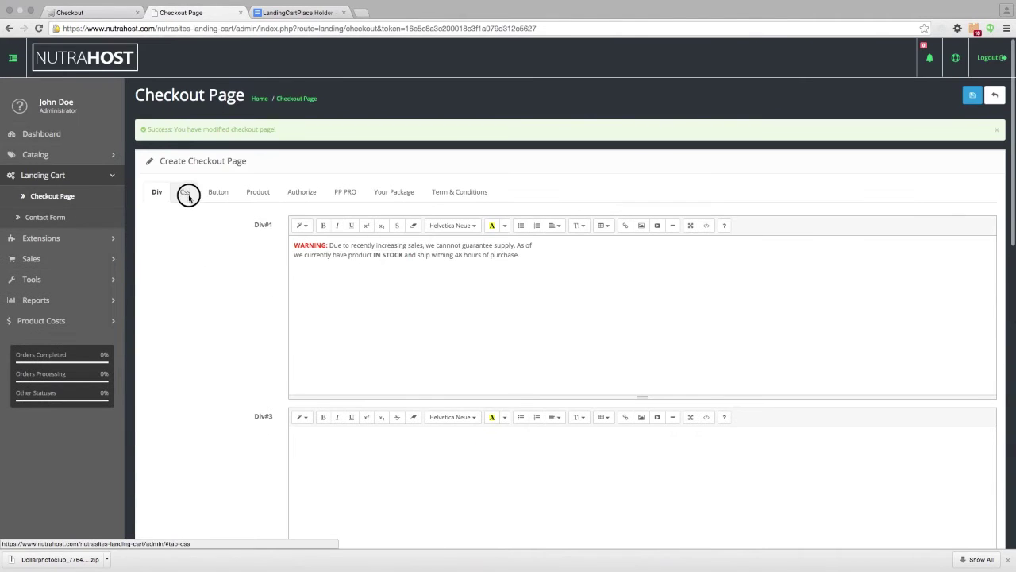
{"action": "left_click", "coordinate": [186, 193]}
{"action": "scroll", "coordinate": [207, 264], "scroll_direction": "down", "scroll_amount": 2}
{"action": "scroll", "coordinate": [208, 264], "scroll_direction": "down", "scroll_amount": 7}
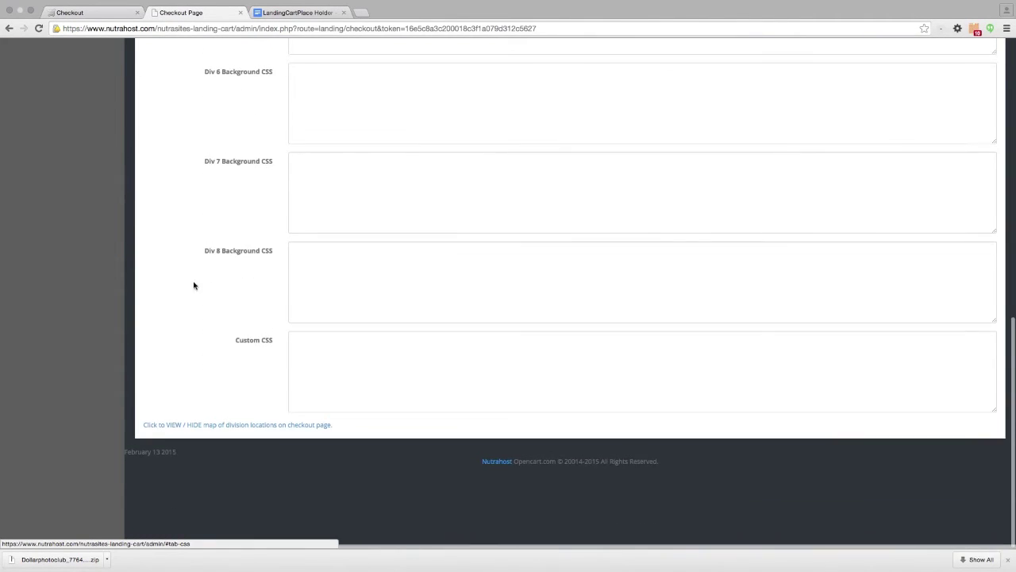
{"action": "left_click", "coordinate": [164, 428]}
{"action": "scroll", "coordinate": [206, 351], "scroll_direction": "down", "scroll_amount": 5}
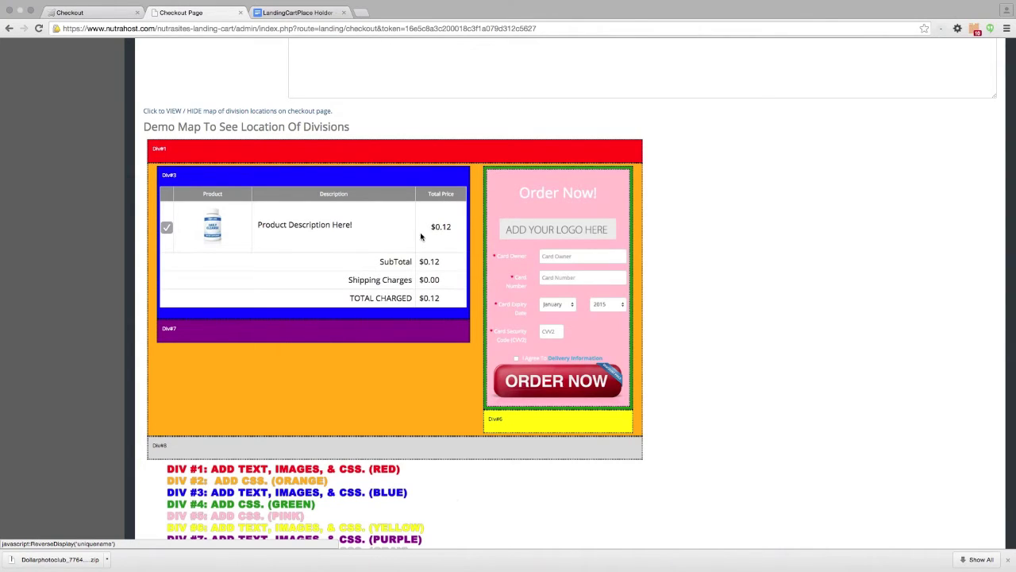
{"action": "scroll", "coordinate": [346, 268], "scroll_direction": "up", "scroll_amount": 8}
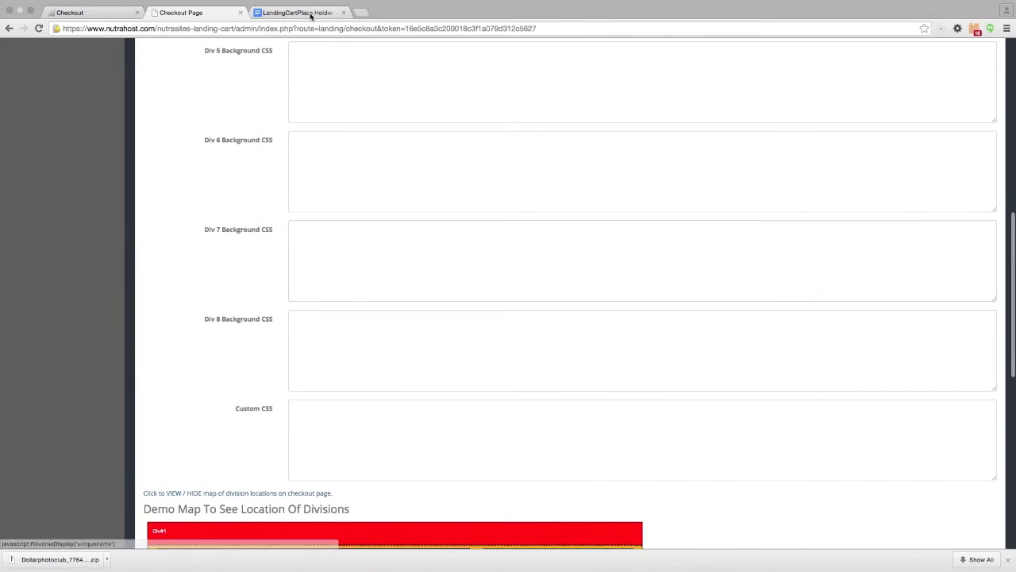
- Look up the Div3 text in the LandingCartPlace Holder document and enter "Step#1: Choose Your Package Option." as the checkout page's Div#3 content
{"action": "left_click", "coordinate": [309, 15]}
{"action": "scroll", "coordinate": [447, 316], "scroll_direction": "up", "scroll_amount": 10}
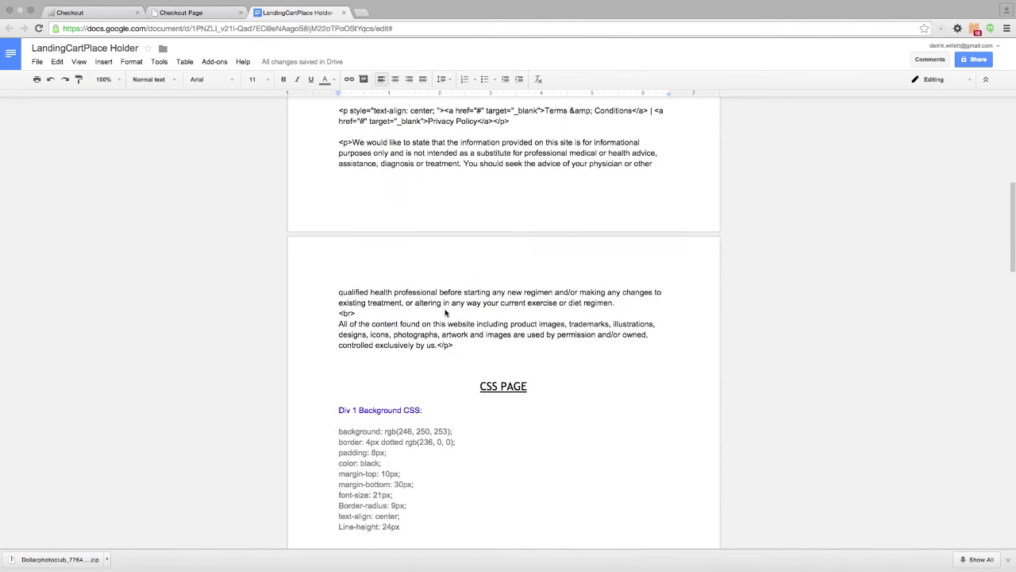
{"action": "scroll", "coordinate": [445, 313], "scroll_direction": "up", "scroll_amount": 3}
{"action": "scroll", "coordinate": [391, 347], "scroll_direction": "down", "scroll_amount": 2}
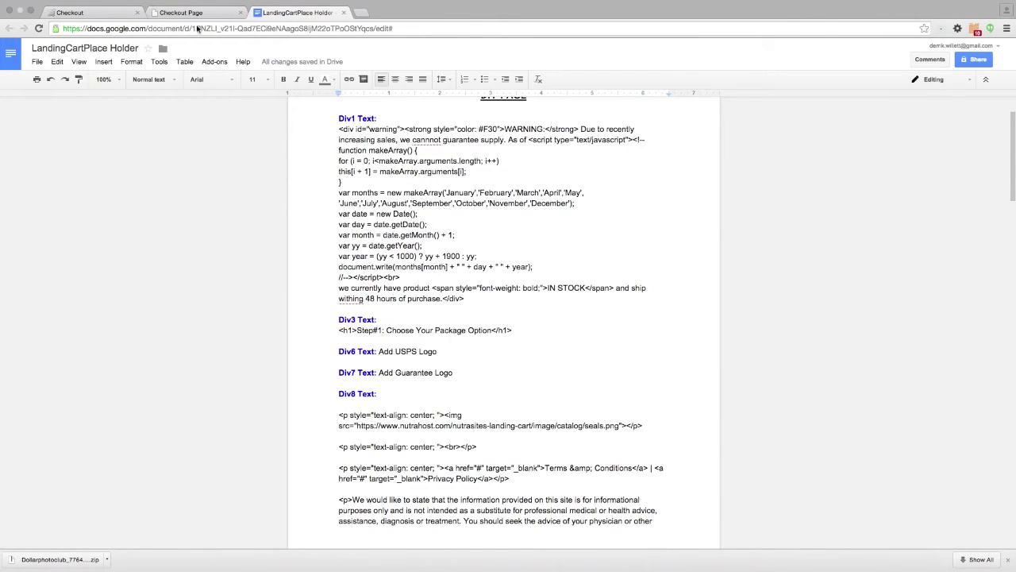
{"action": "left_click", "coordinate": [183, 14]}
{"action": "scroll", "coordinate": [204, 185], "scroll_direction": "up", "scroll_amount": 10}
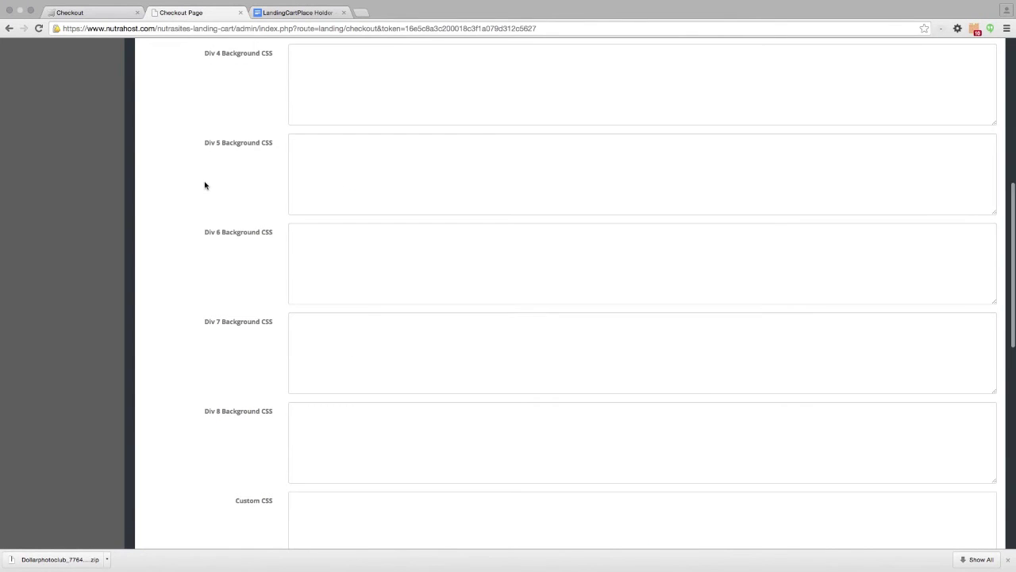
{"action": "left_click", "coordinate": [158, 127]}
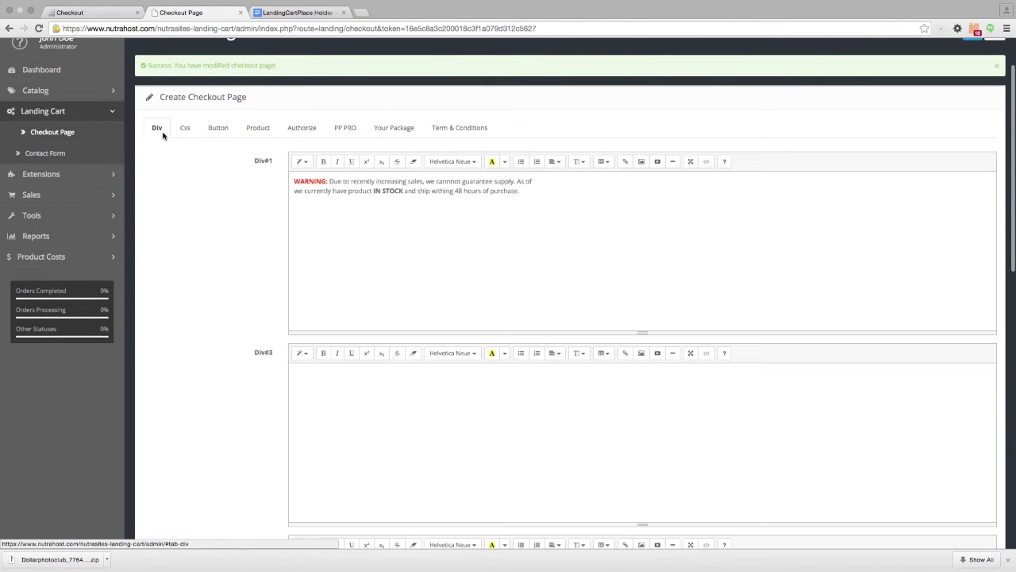
{"action": "left_click", "coordinate": [312, 379]}
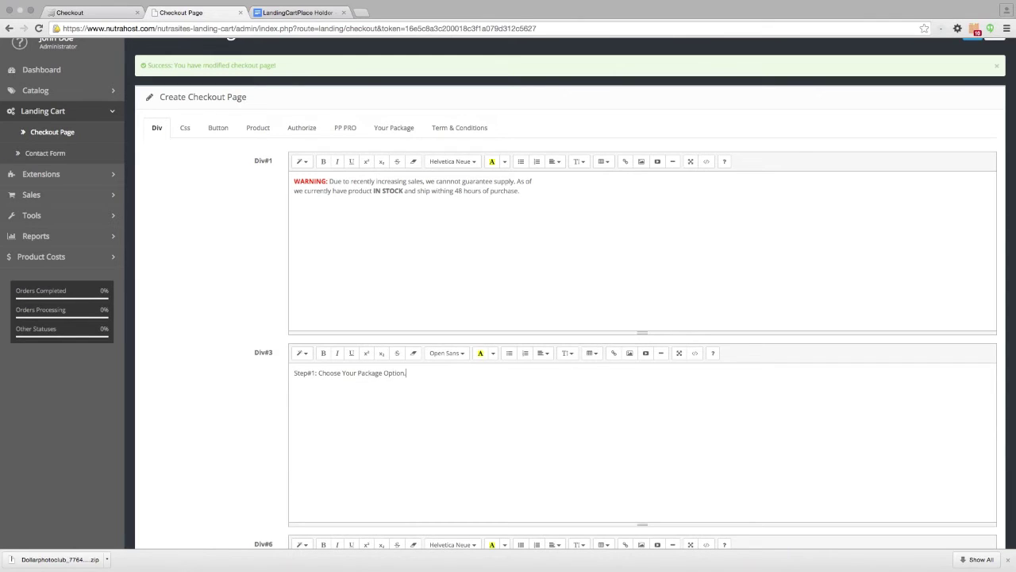
- Format the Div#3 text as a large, centered heading and save the checkout page
{"action": "left_click_drag", "start_coordinate": [412, 376], "coordinate": [286, 368]}
{"action": "left_click", "coordinate": [301, 352]}
{"action": "left_click", "coordinate": [343, 421]}
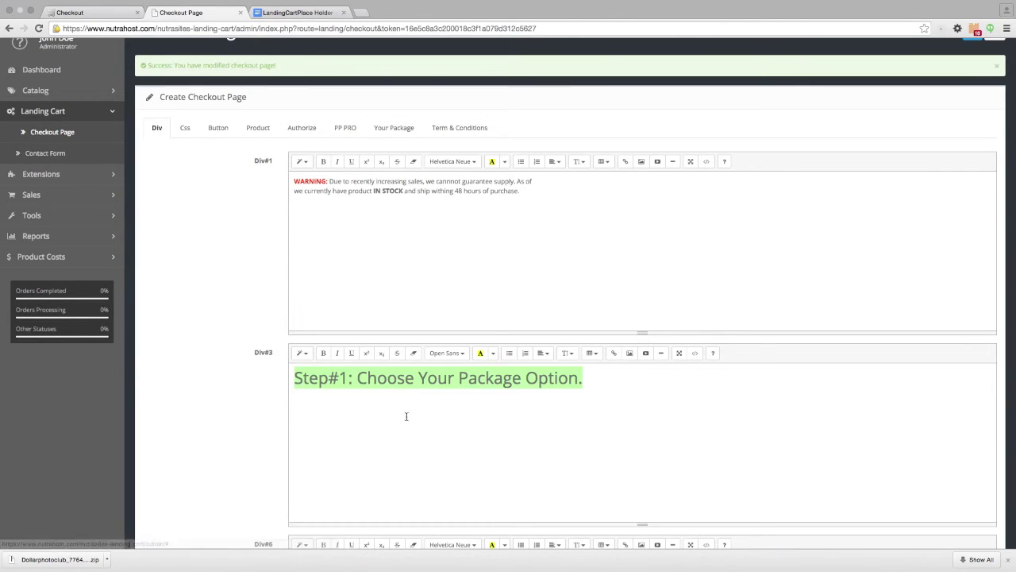
{"action": "left_click", "coordinate": [543, 353]}
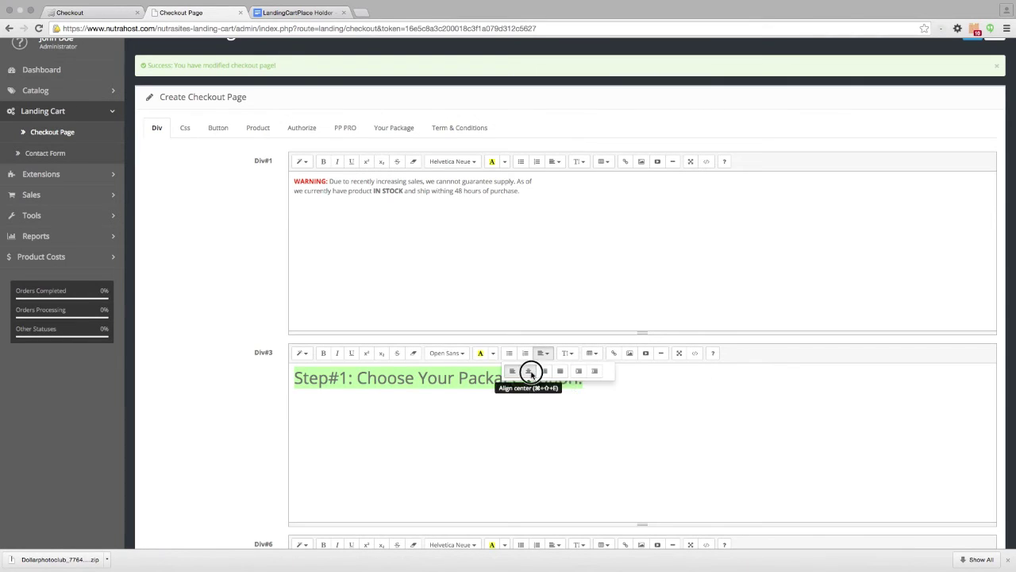
{"action": "left_click", "coordinate": [530, 371]}
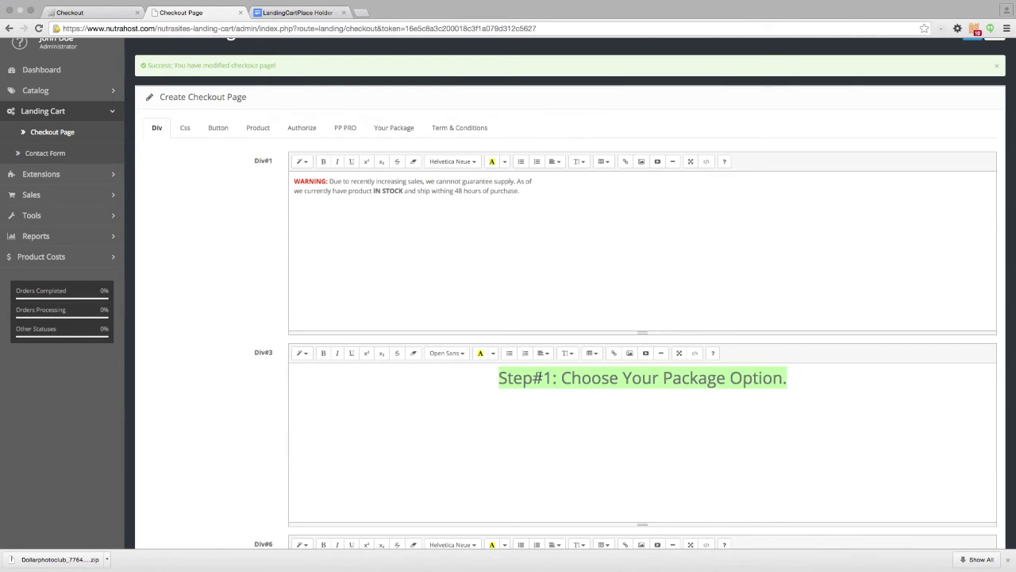
{"action": "left_click", "coordinate": [967, 42]}
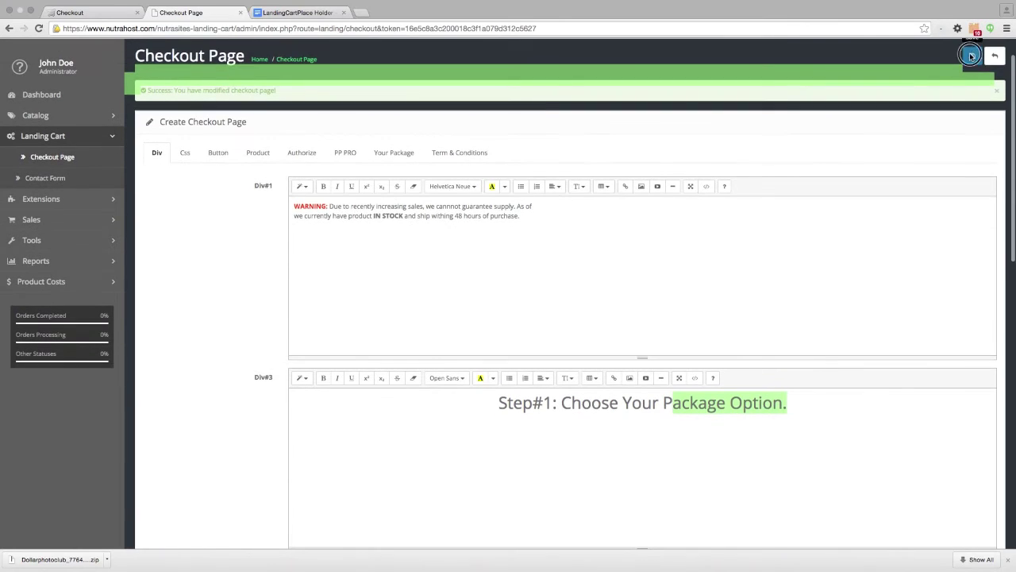
{"action": "left_click", "coordinate": [970, 55]}
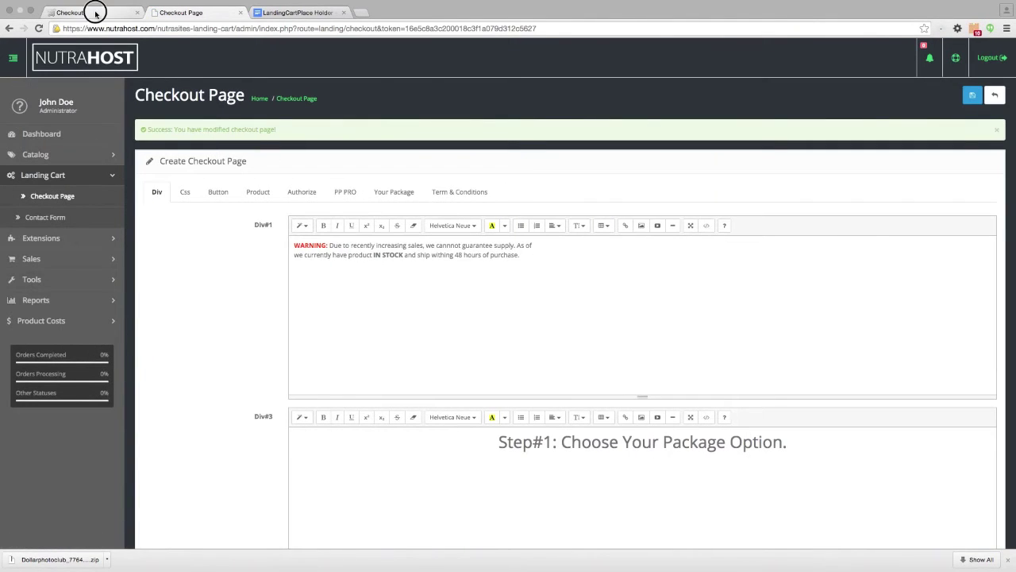
- Reload the storefront checkout to check the heading above the package table
{"action": "left_click", "coordinate": [95, 13]}
{"action": "left_click", "coordinate": [38, 28]}
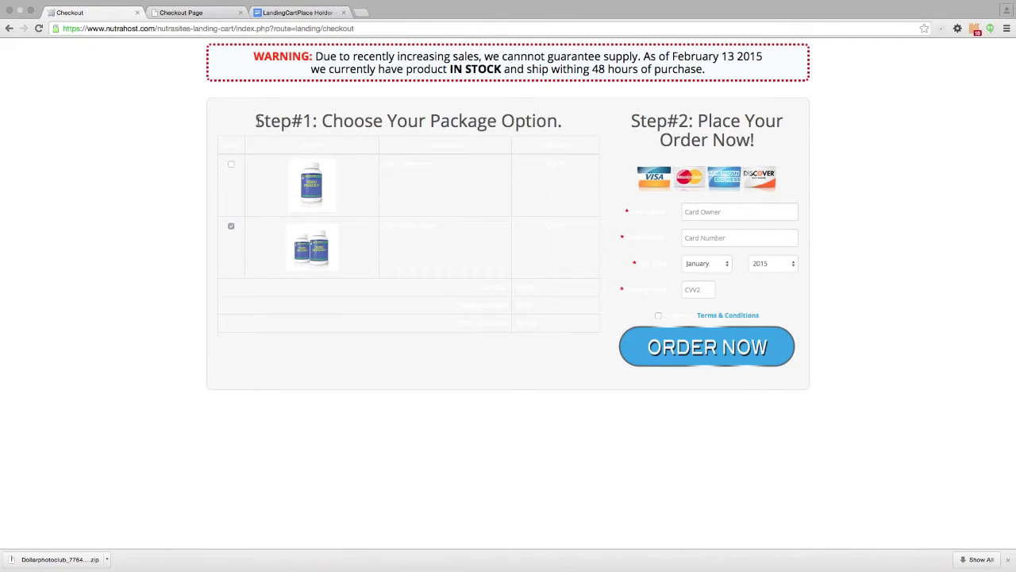
{"action": "left_click_drag", "start_coordinate": [259, 121], "coordinate": [562, 131]}
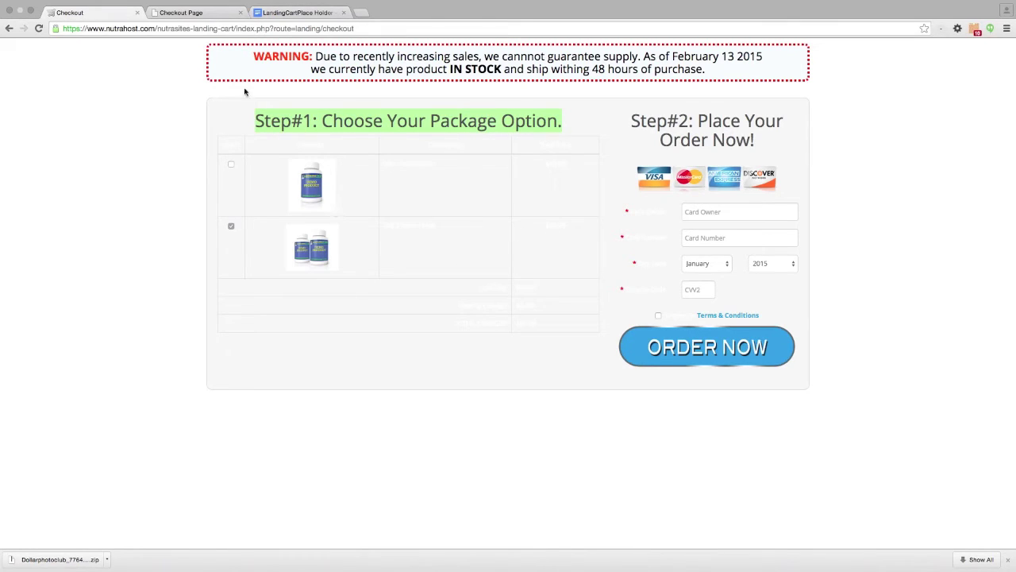
- Show the division map in the admin's checkout CSS settings again and examine the location of Div 7 and the color legend
{"action": "left_click", "coordinate": [184, 12]}
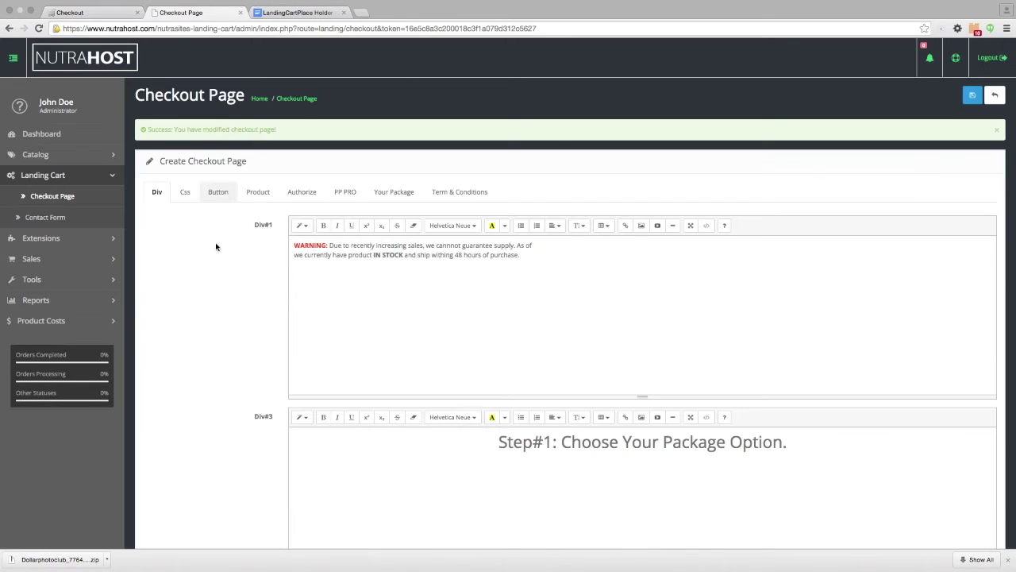
{"action": "left_click", "coordinate": [185, 193]}
{"action": "scroll", "coordinate": [182, 193], "scroll_direction": "down", "scroll_amount": 10}
{"action": "left_click", "coordinate": [189, 429]}
{"action": "scroll", "coordinate": [349, 413], "scroll_direction": "down", "scroll_amount": 5}
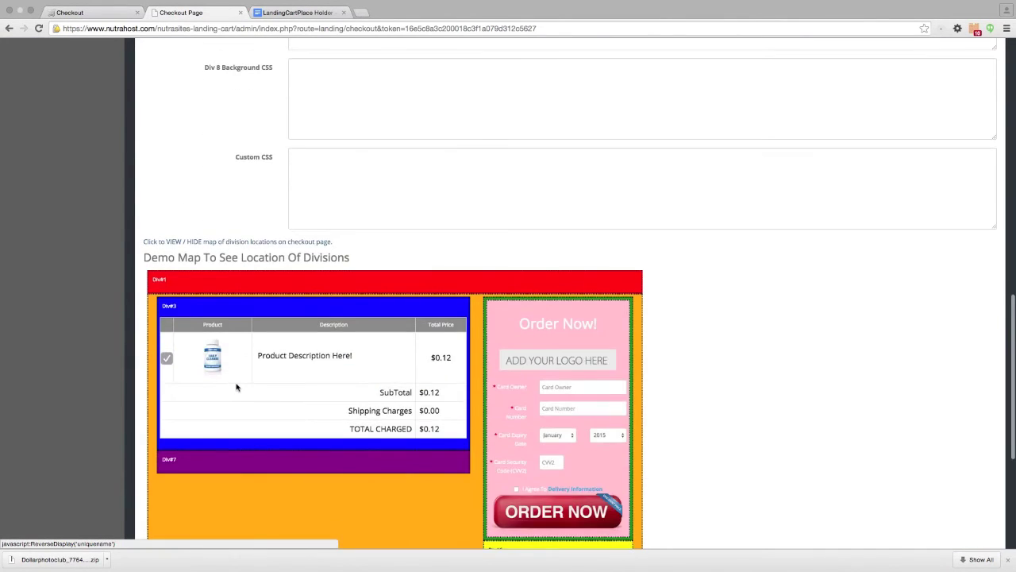
{"action": "scroll", "coordinate": [236, 386], "scroll_direction": "down", "scroll_amount": 3}
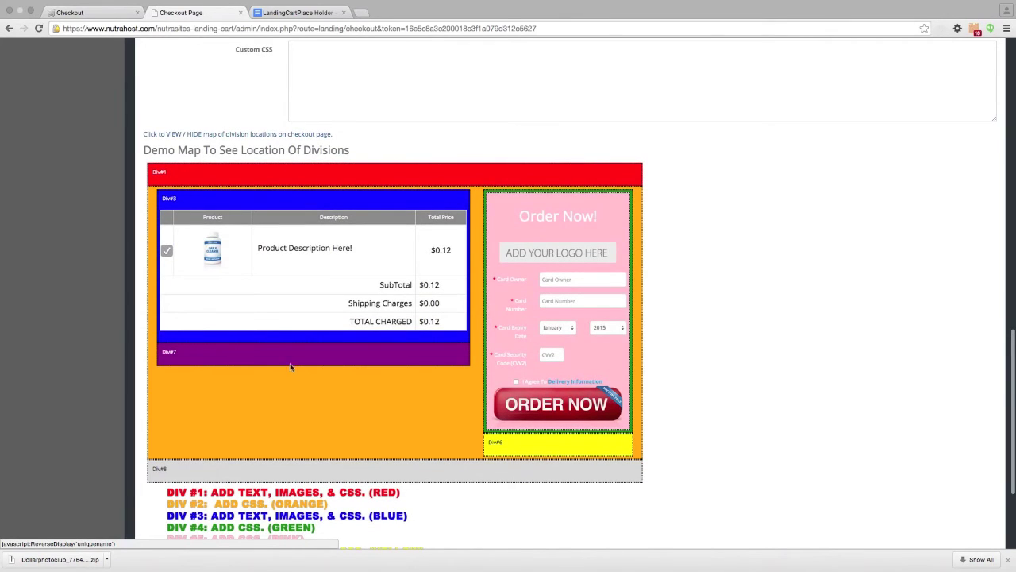
{"action": "left_click", "coordinate": [164, 354]}
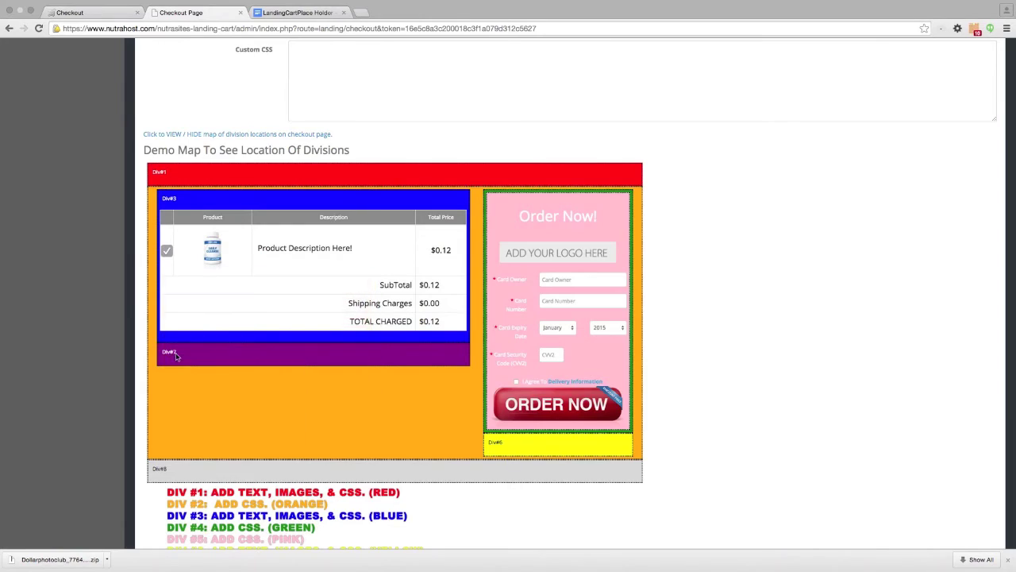
{"action": "scroll", "coordinate": [177, 357], "scroll_direction": "down", "scroll_amount": 2}
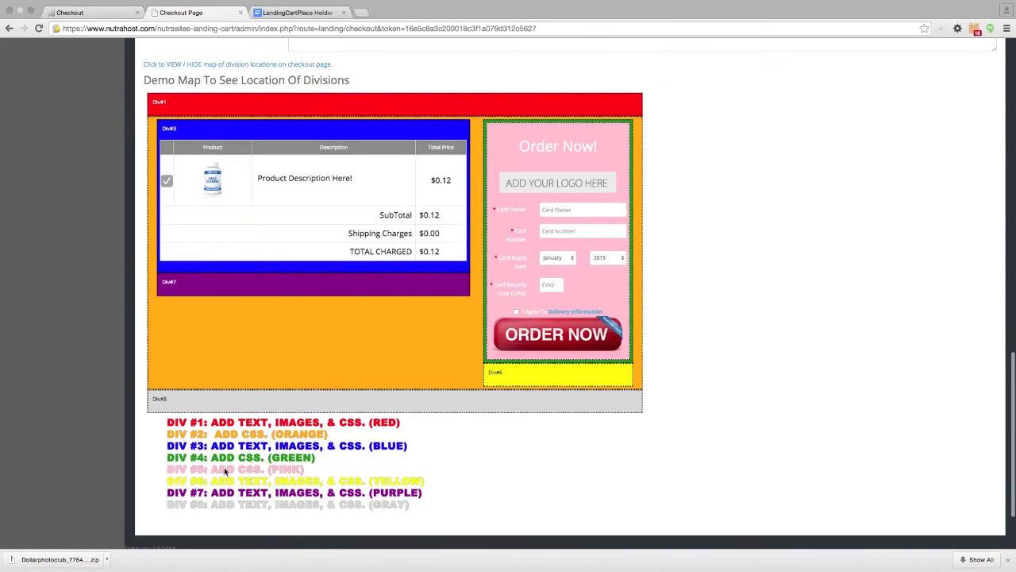
{"action": "scroll", "coordinate": [254, 476], "scroll_direction": "up", "scroll_amount": 15}
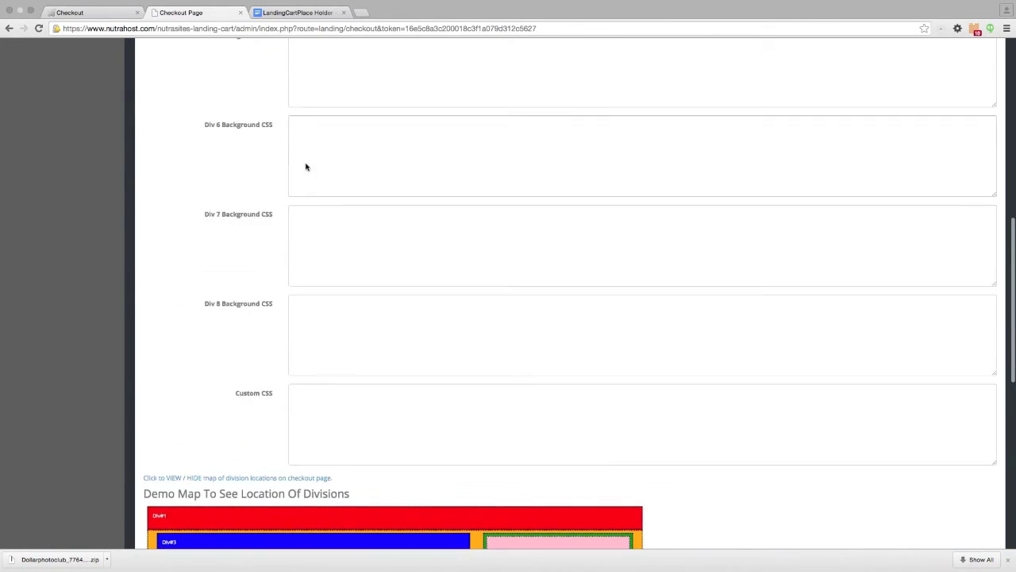
{"action": "scroll", "coordinate": [198, 119], "scroll_direction": "up", "scroll_amount": 3}
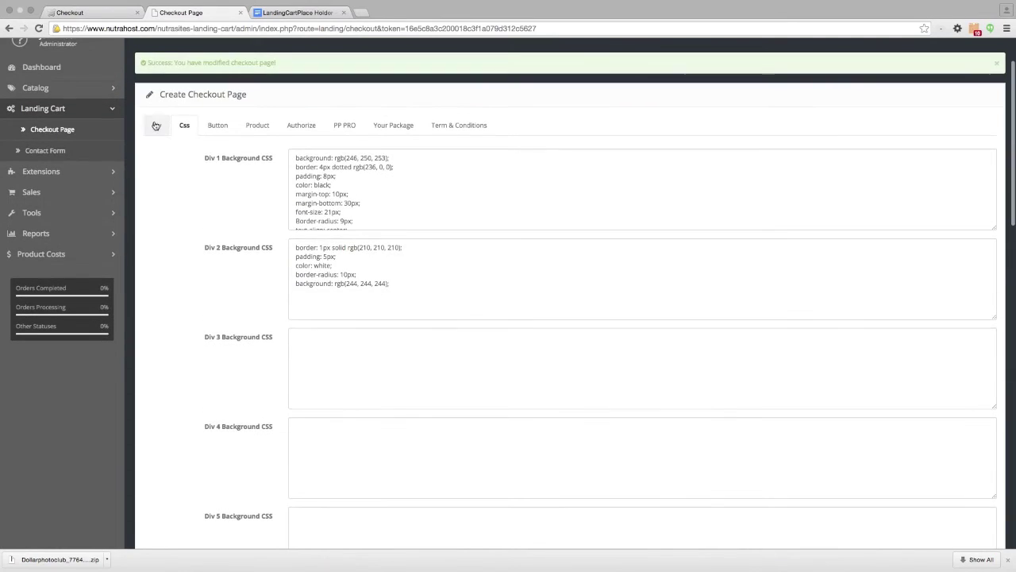
- Look up the Div7 content in the LandingCartPlace Holder document and insert the guarantee image sample-block.jpg into the checkout page's Div#7
{"action": "left_click", "coordinate": [155, 125]}
{"action": "scroll", "coordinate": [213, 164], "scroll_direction": "down", "scroll_amount": 2}
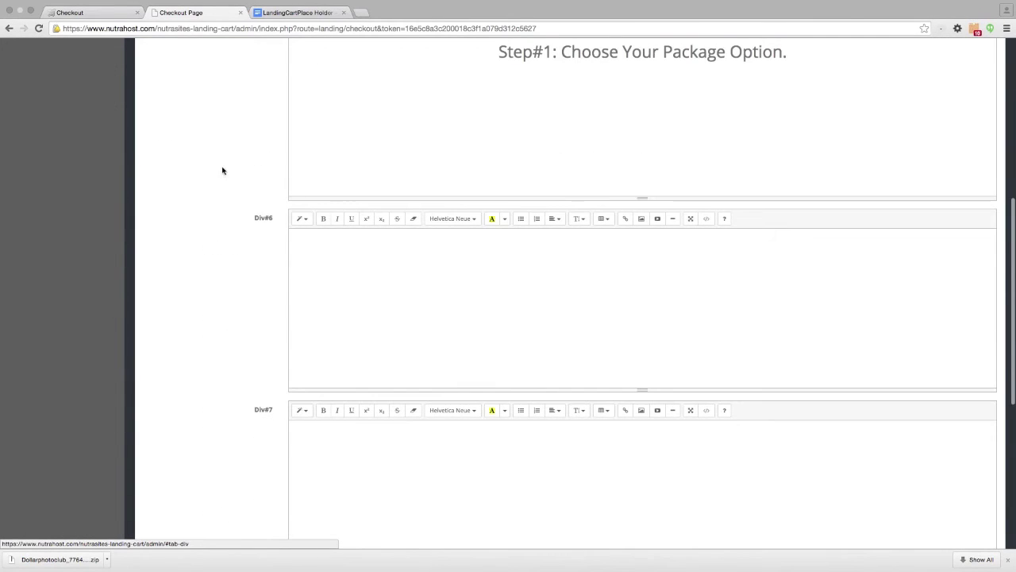
{"action": "scroll", "coordinate": [383, 268], "scroll_direction": "down", "scroll_amount": 2}
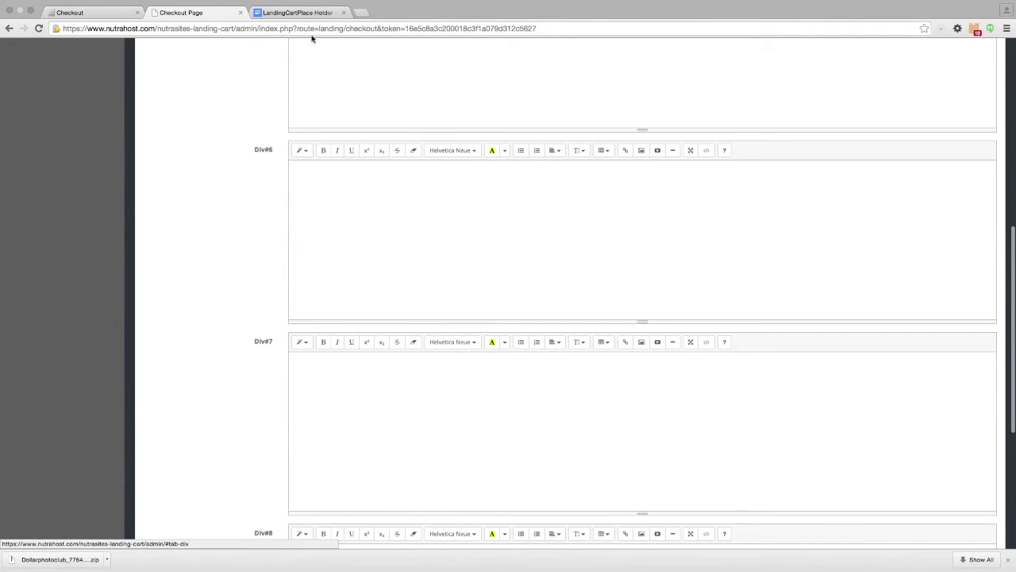
{"action": "left_click", "coordinate": [300, 11]}
{"action": "scroll", "coordinate": [480, 243], "scroll_direction": "down", "scroll_amount": 1}
{"action": "scroll", "coordinate": [452, 270], "scroll_direction": "down", "scroll_amount": 2}
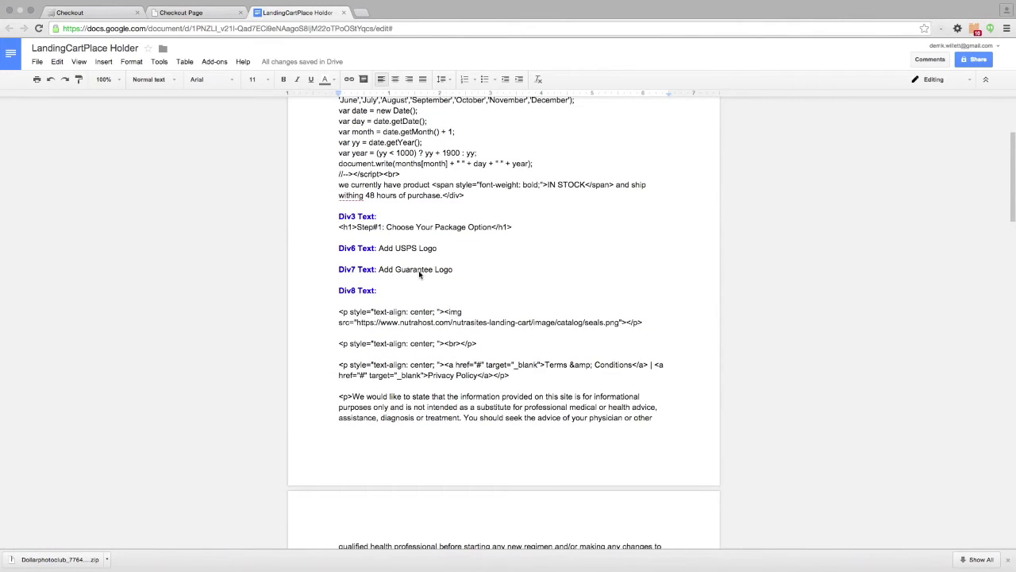
{"action": "left_click", "coordinate": [185, 13]}
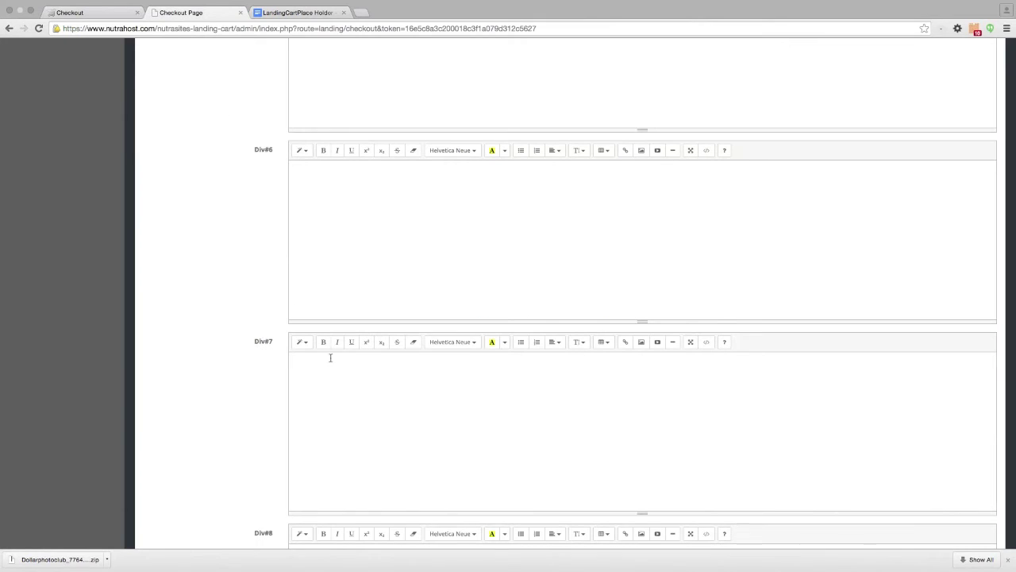
{"action": "left_click", "coordinate": [381, 389]}
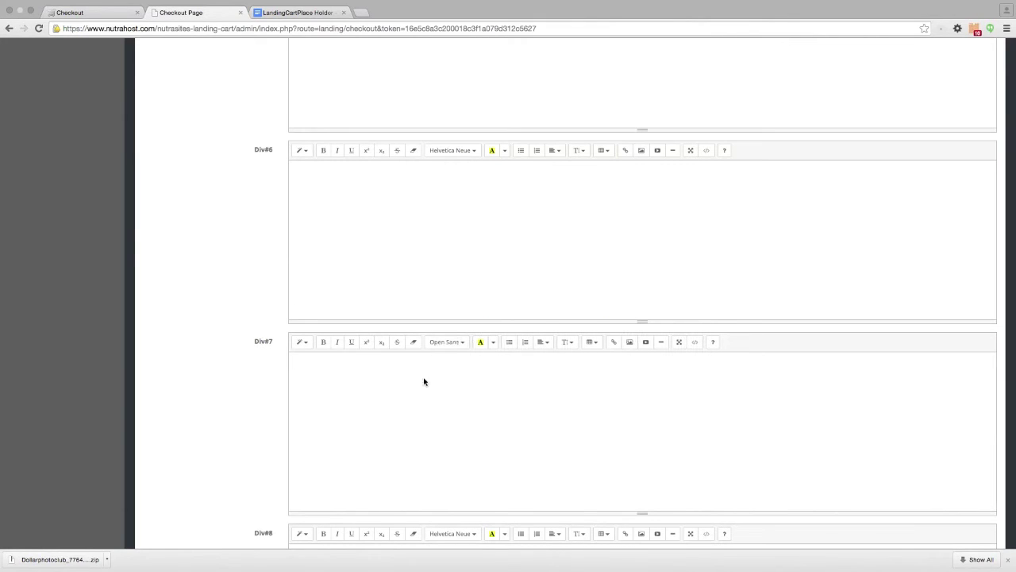
{"action": "left_click", "coordinate": [630, 343]}
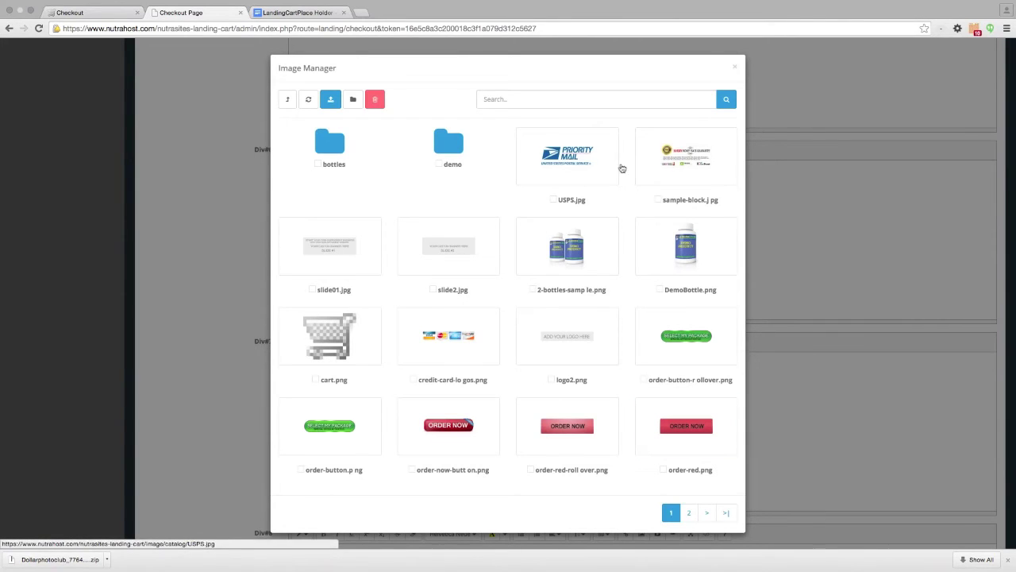
{"action": "left_click", "coordinate": [685, 157]}
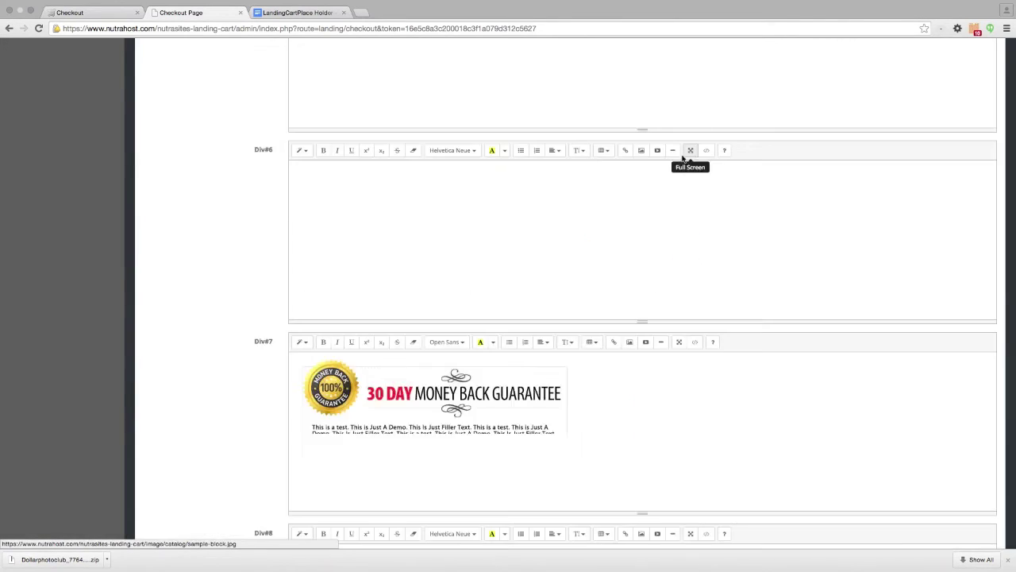
- Center the guarantee image in Div#7 and save the checkout page
{"action": "left_click", "coordinate": [434, 441]}
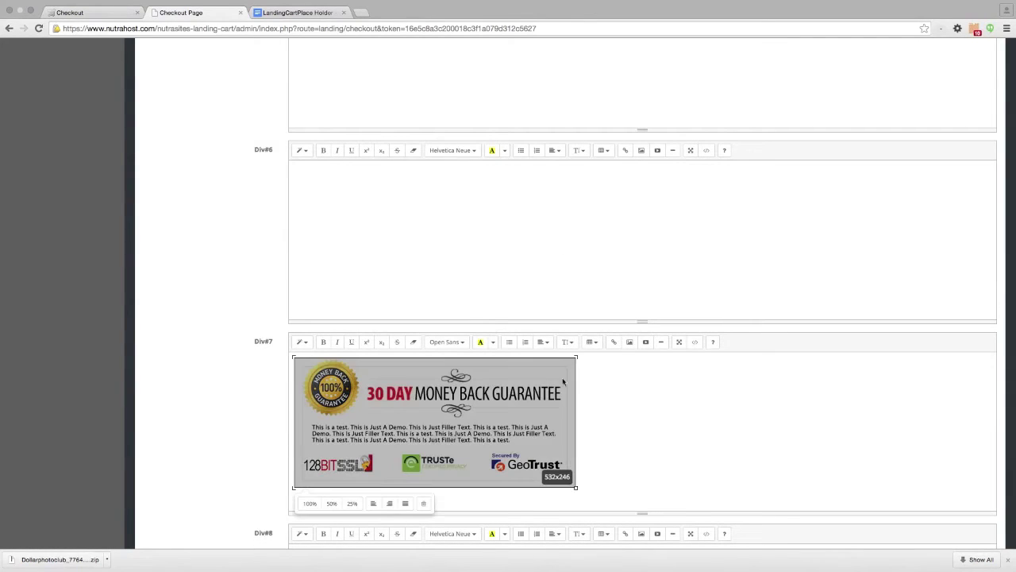
{"action": "left_click", "coordinate": [543, 343]}
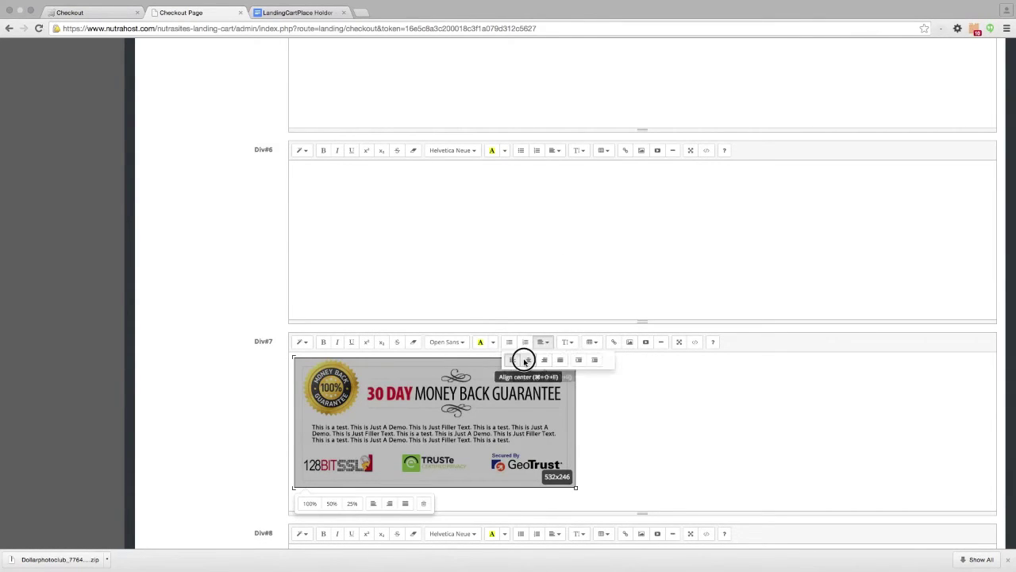
{"action": "left_click", "coordinate": [522, 358]}
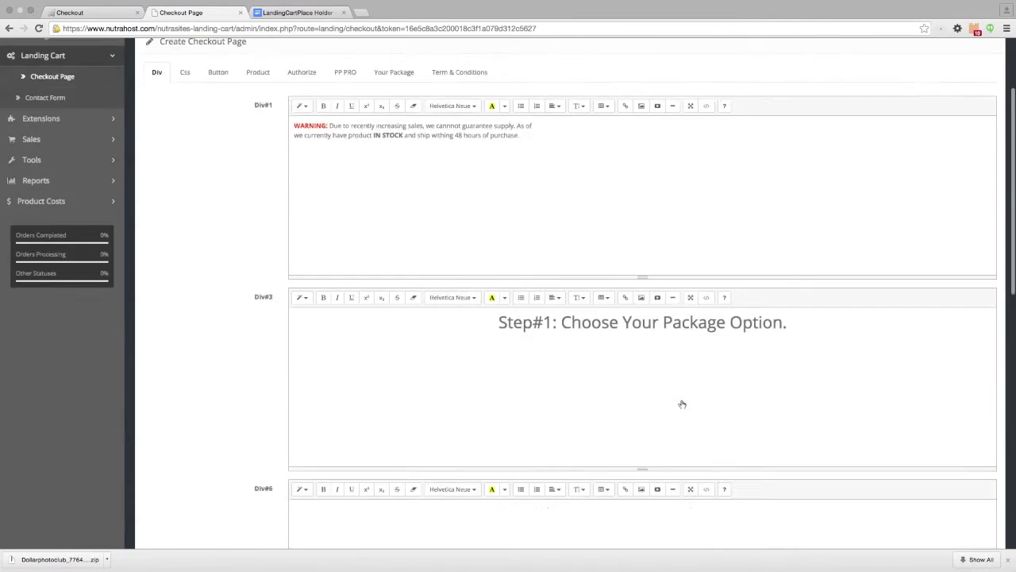
{"action": "left_click", "coordinate": [972, 96]}
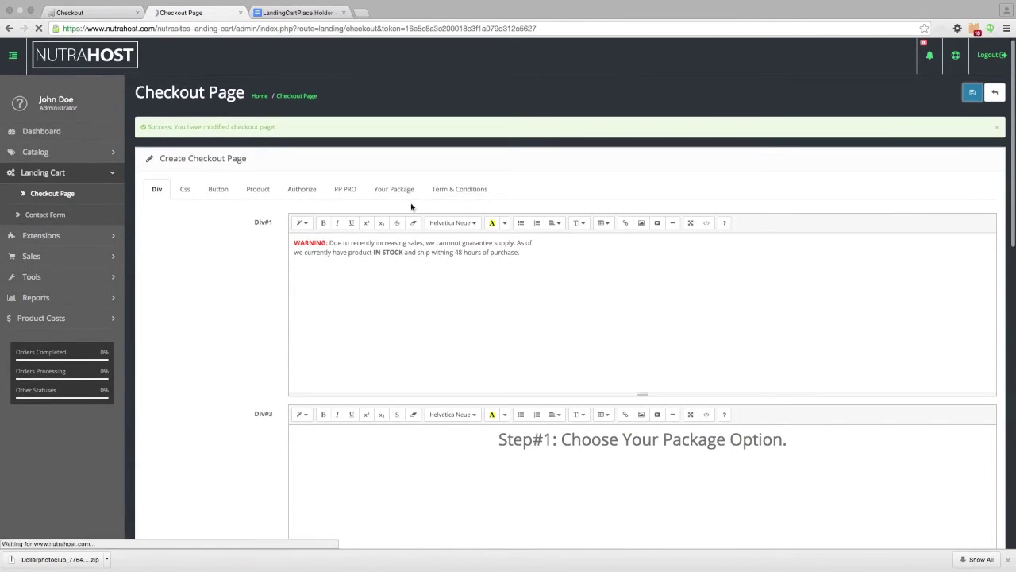
- Insert the USPS Priority Mail image USPS.jpg into the checkout page's empty Div#6 after glancing at the storefront checkout
{"action": "scroll", "coordinate": [411, 206], "scroll_direction": "down", "scroll_amount": 10}
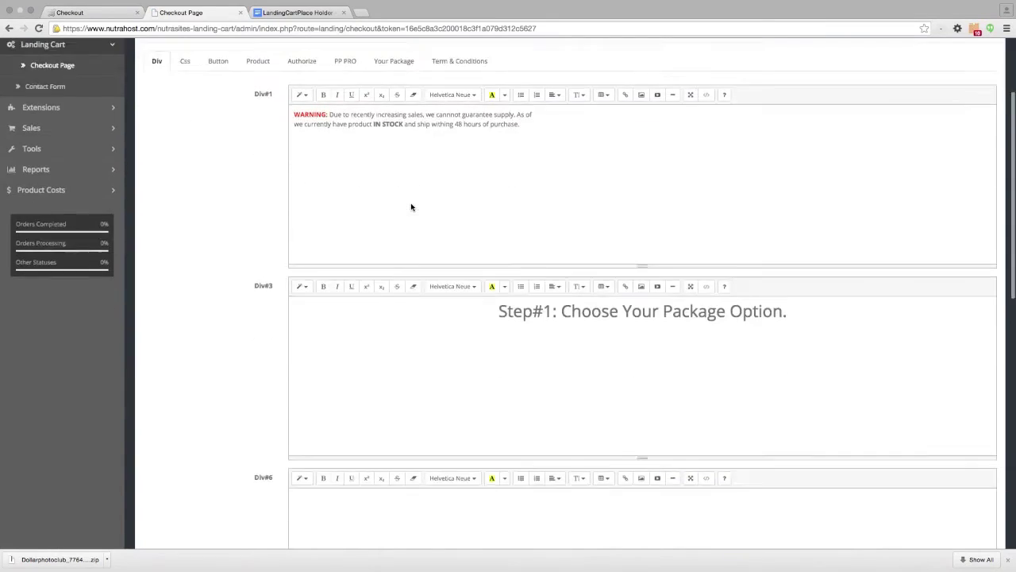
{"action": "left_click", "coordinate": [357, 245]}
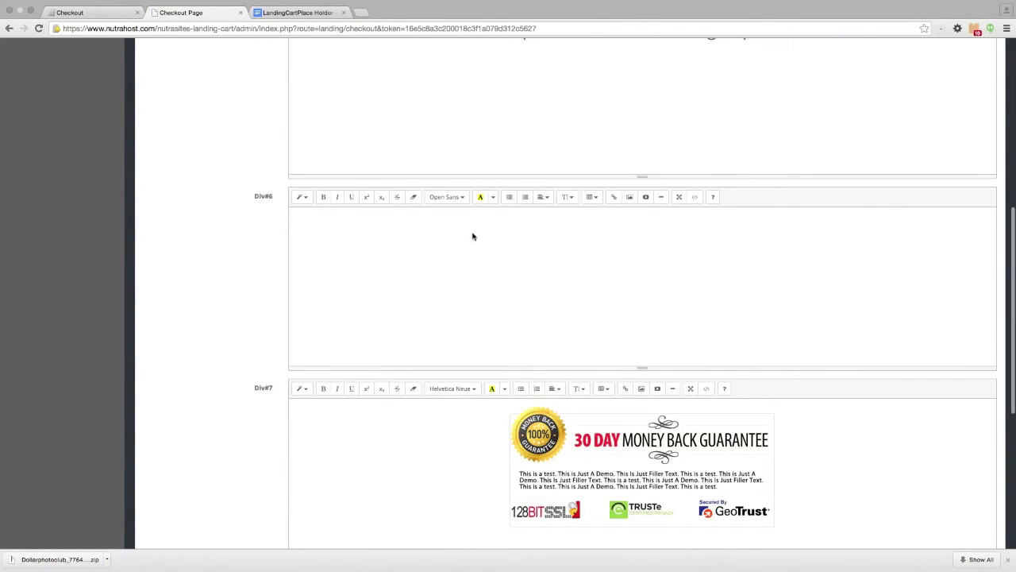
{"action": "left_click", "coordinate": [79, 13]}
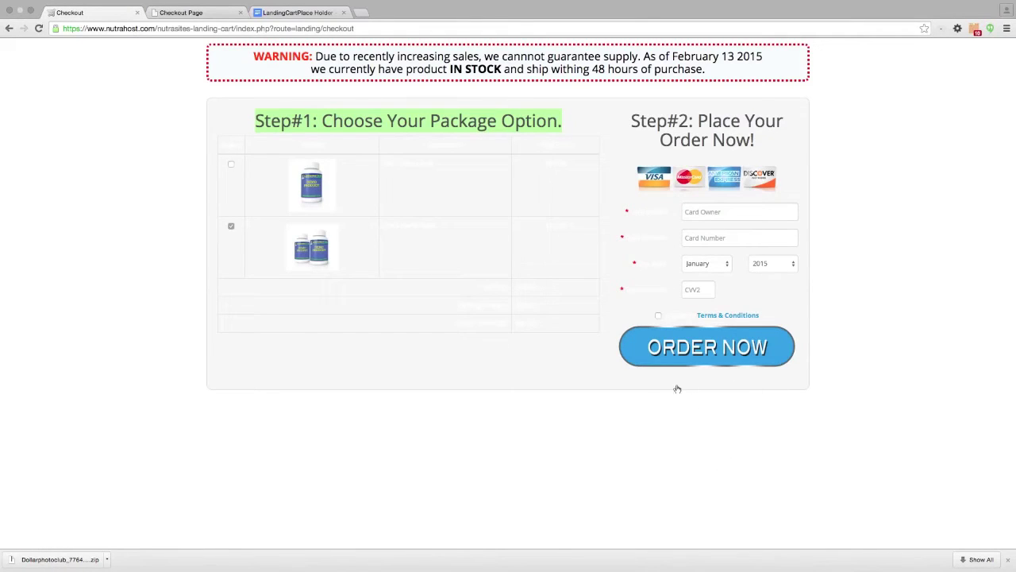
{"action": "left_click", "coordinate": [202, 16]}
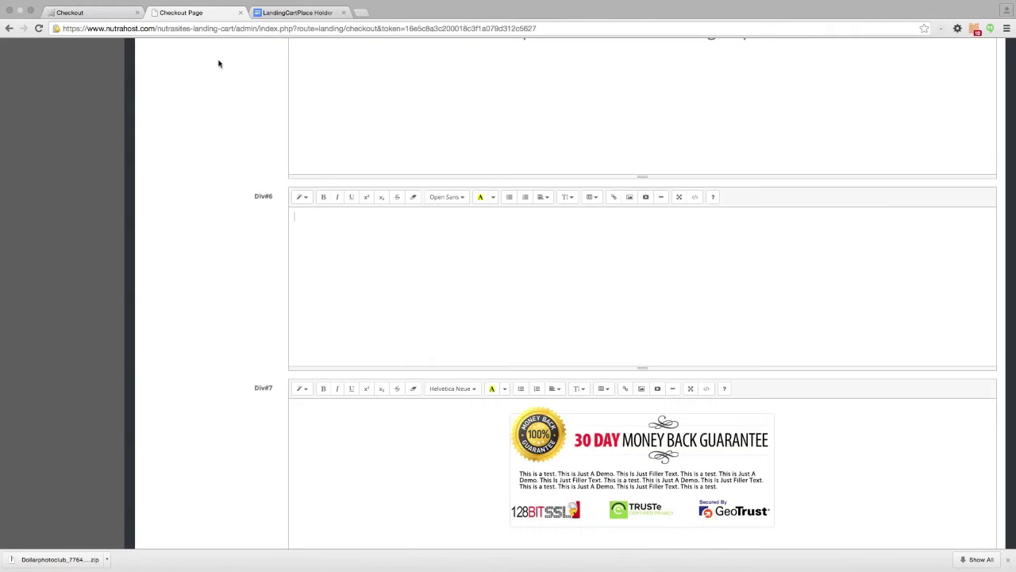
{"action": "left_click", "coordinate": [628, 199]}
{"action": "left_click", "coordinate": [569, 181]}
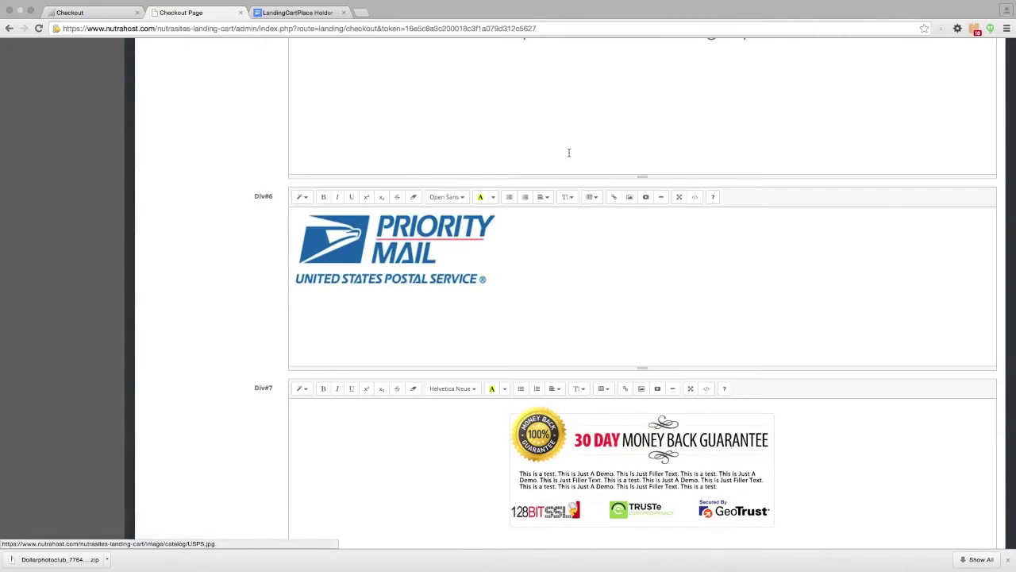
- Shrink the USPS Priority Mail image in Div#6 and center it
{"action": "left_click", "coordinate": [488, 279]}
{"action": "left_click_drag", "start_coordinate": [498, 290], "coordinate": [429, 264]}
{"action": "left_click", "coordinate": [378, 226]}
{"action": "left_click", "coordinate": [541, 200]}
{"action": "left_click", "coordinate": [565, 211]}
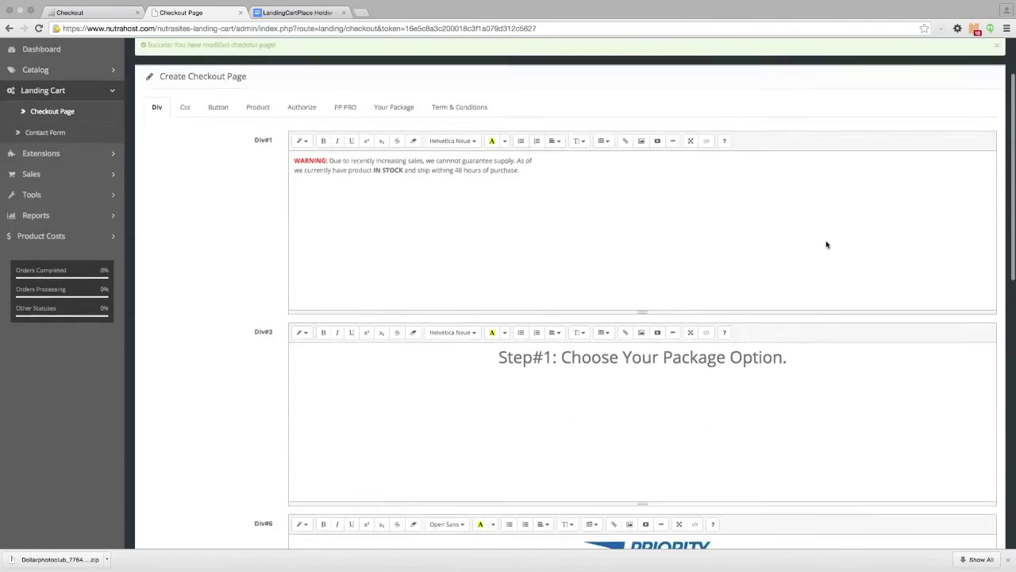
- Save the checkout page and reload the storefront checkout to check the USPS and guarantee images
{"action": "scroll", "coordinate": [827, 244], "scroll_direction": "up", "scroll_amount": 2}
{"action": "left_click", "coordinate": [973, 59]}
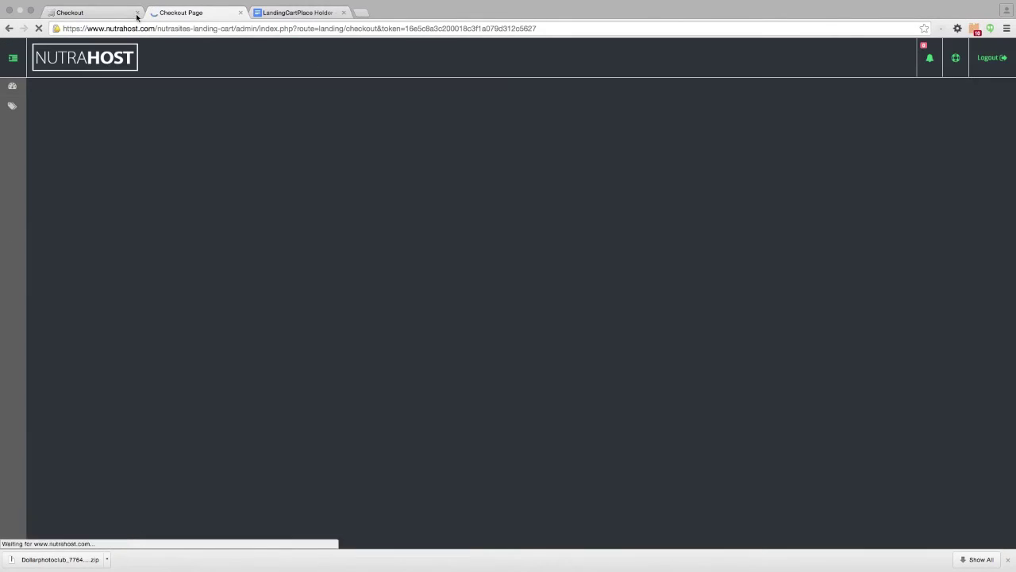
{"action": "left_click", "coordinate": [97, 13]}
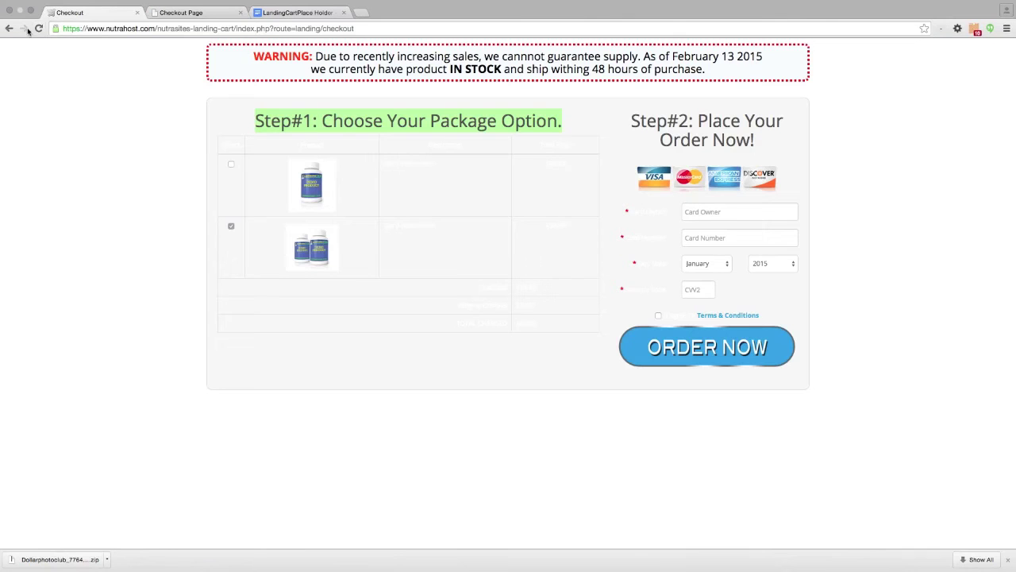
{"action": "left_click", "coordinate": [38, 30]}
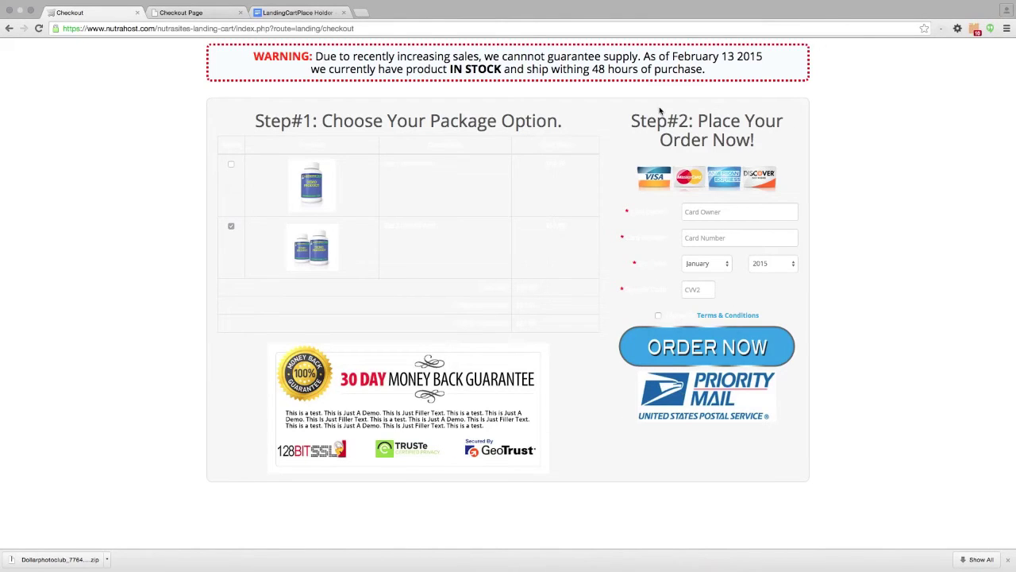
- Show the division map in the admin's checkout CSS settings and examine the order form's divisions and which ones accept CSS
{"action": "left_click", "coordinate": [197, 12]}
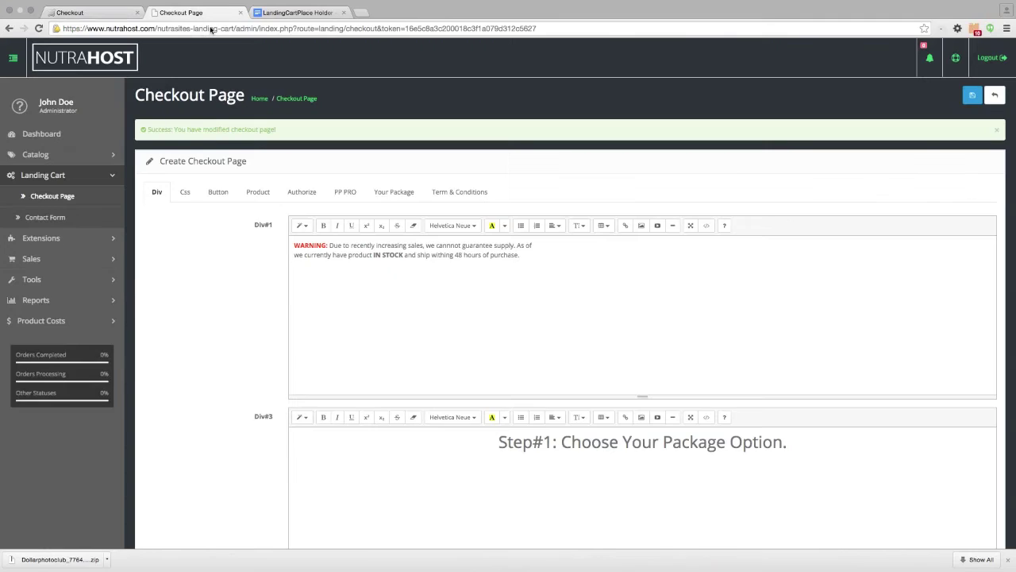
{"action": "scroll", "coordinate": [227, 265], "scroll_direction": "down", "scroll_amount": 1}
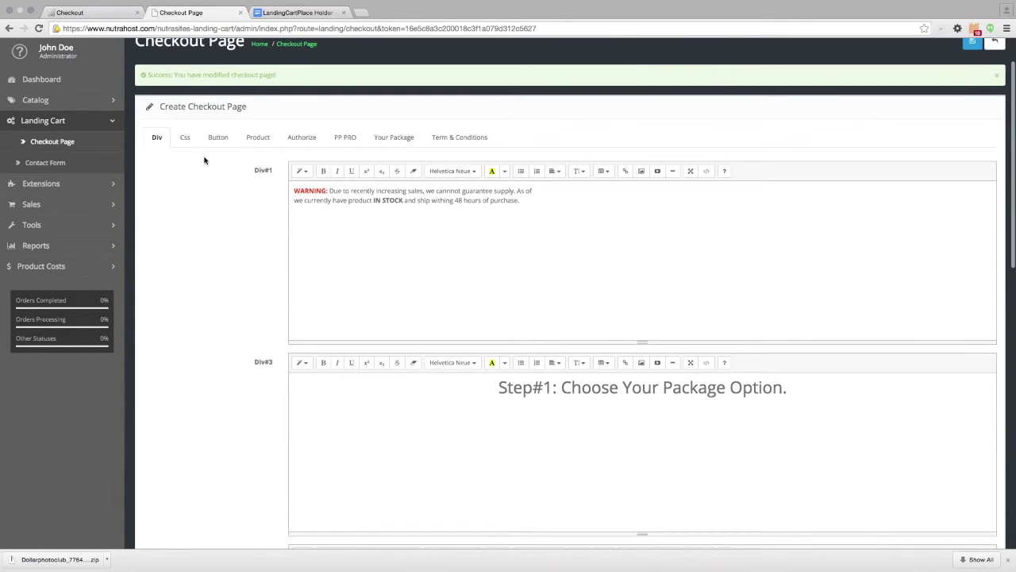
{"action": "left_click", "coordinate": [185, 136]}
{"action": "scroll", "coordinate": [211, 301], "scroll_direction": "down", "scroll_amount": 3}
{"action": "scroll", "coordinate": [212, 325], "scroll_direction": "down", "scroll_amount": 5}
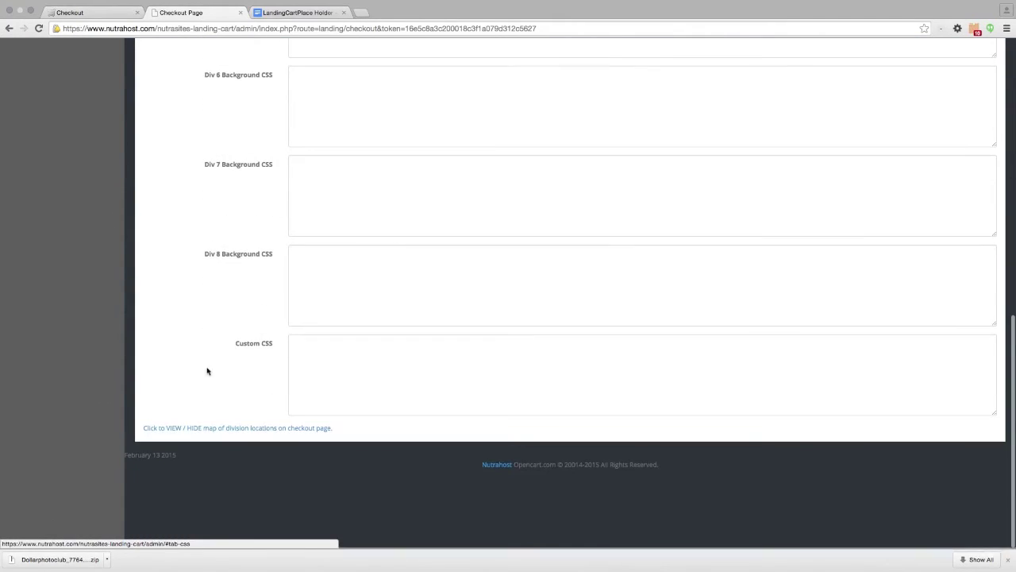
{"action": "left_click", "coordinate": [193, 429]}
{"action": "scroll", "coordinate": [197, 423], "scroll_direction": "down", "scroll_amount": 5}
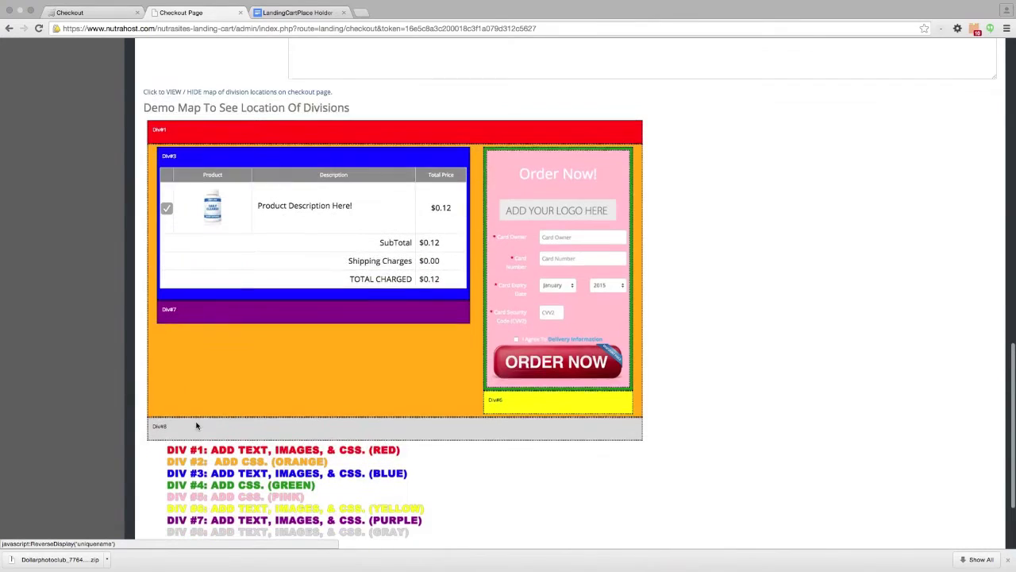
{"action": "scroll", "coordinate": [431, 389], "scroll_direction": "down", "scroll_amount": 1}
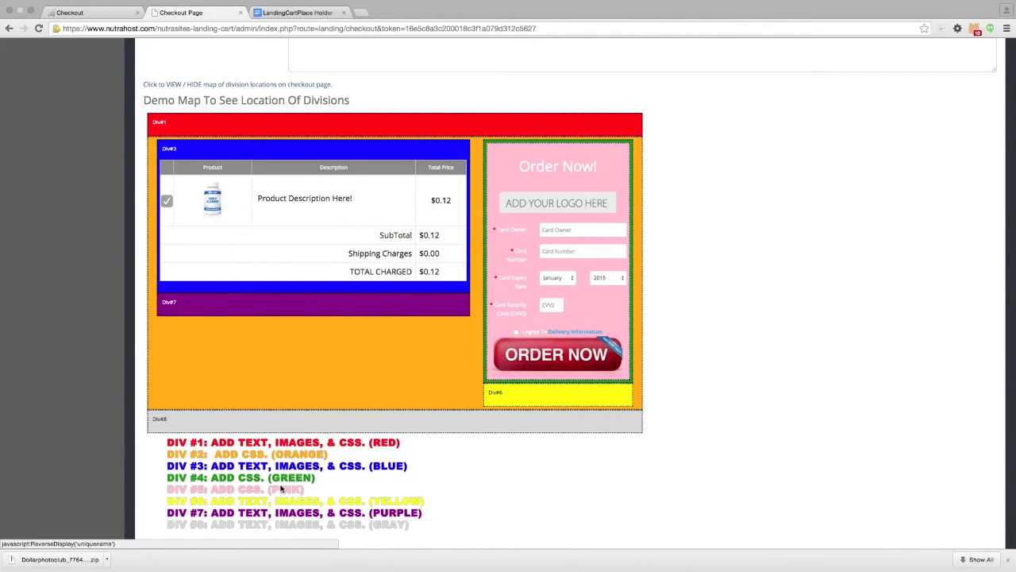
{"action": "scroll", "coordinate": [461, 249], "scroll_direction": "up", "scroll_amount": 10}
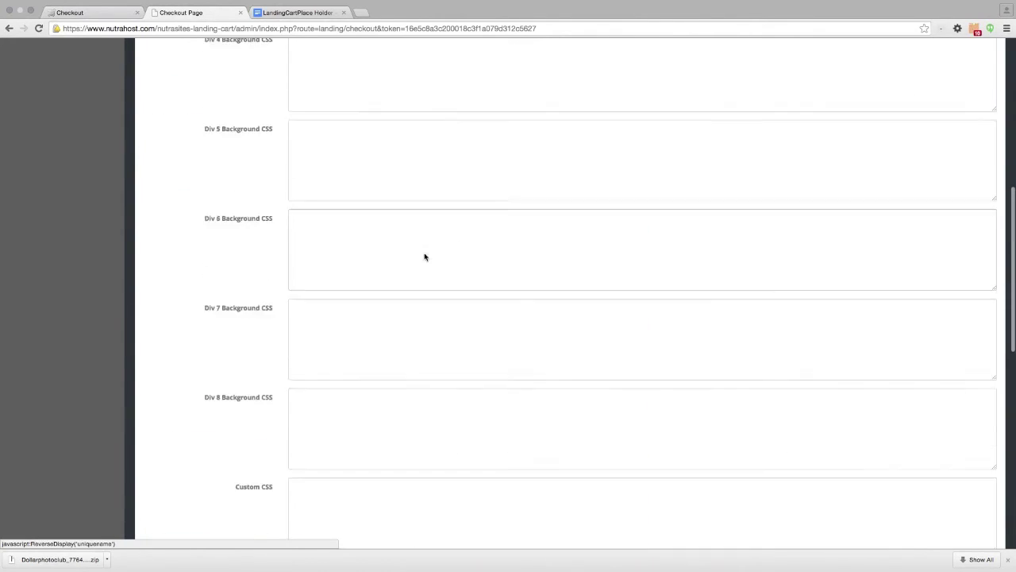
- Find the Div 4 Background CSS in the LandingCartPlace Holder document and copy its whole code block
{"action": "left_click", "coordinate": [295, 14]}
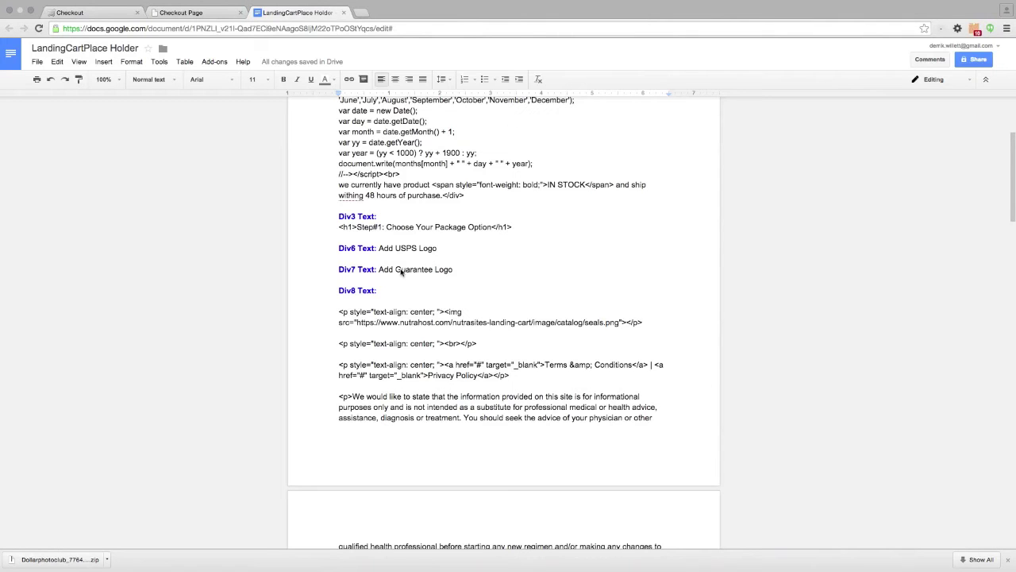
{"action": "scroll", "coordinate": [367, 289], "scroll_direction": "down", "scroll_amount": 5}
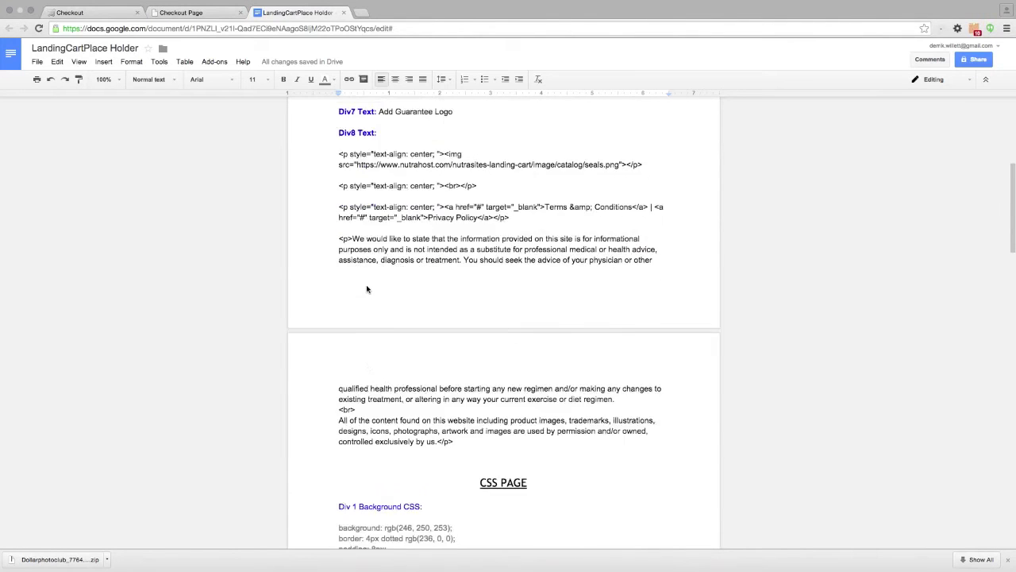
{"action": "scroll", "coordinate": [367, 289], "scroll_direction": "down", "scroll_amount": 5}
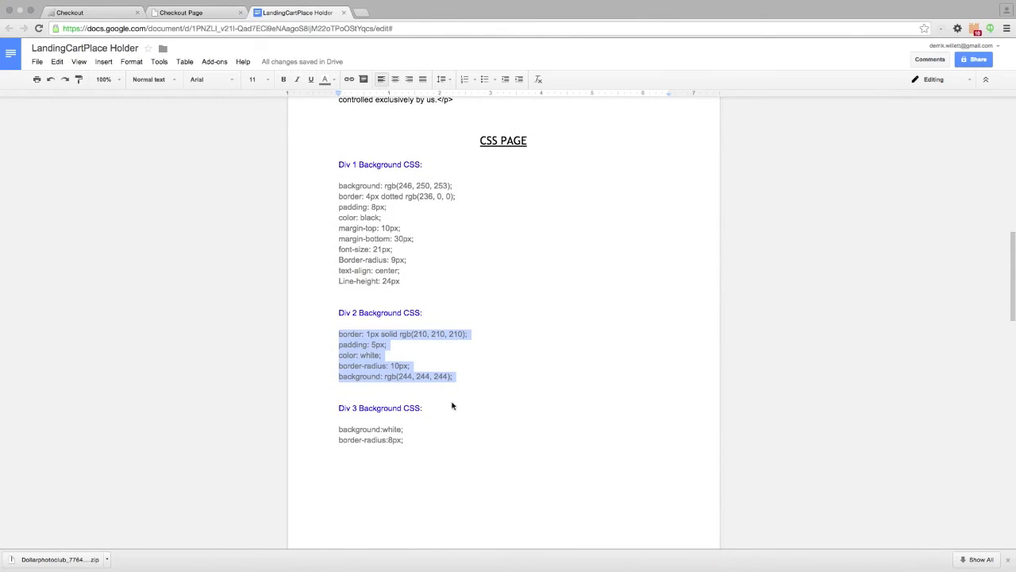
{"action": "scroll", "coordinate": [460, 288], "scroll_direction": "down", "scroll_amount": 6}
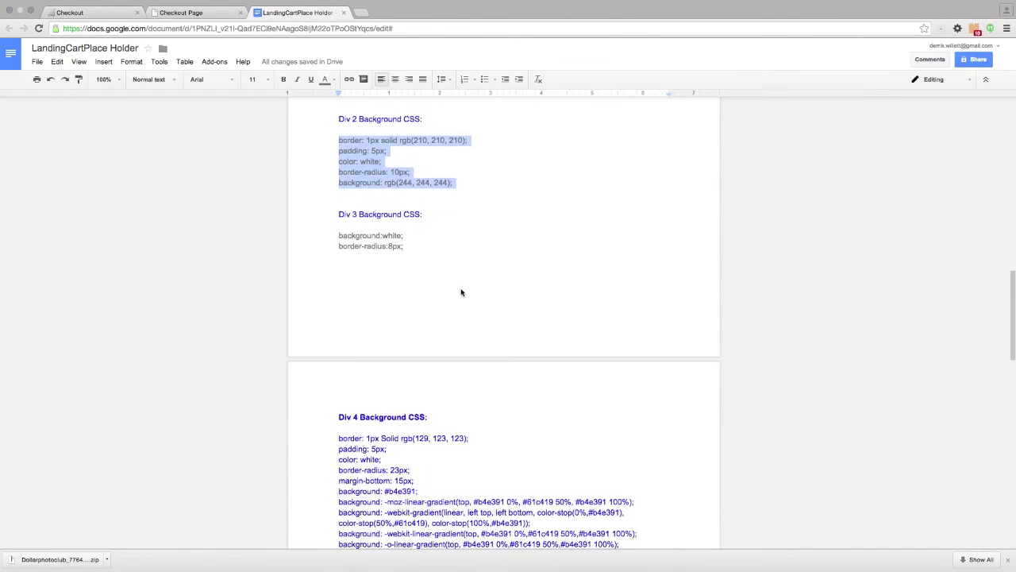
{"action": "left_click_drag", "start_coordinate": [339, 317], "coordinate": [491, 472]}
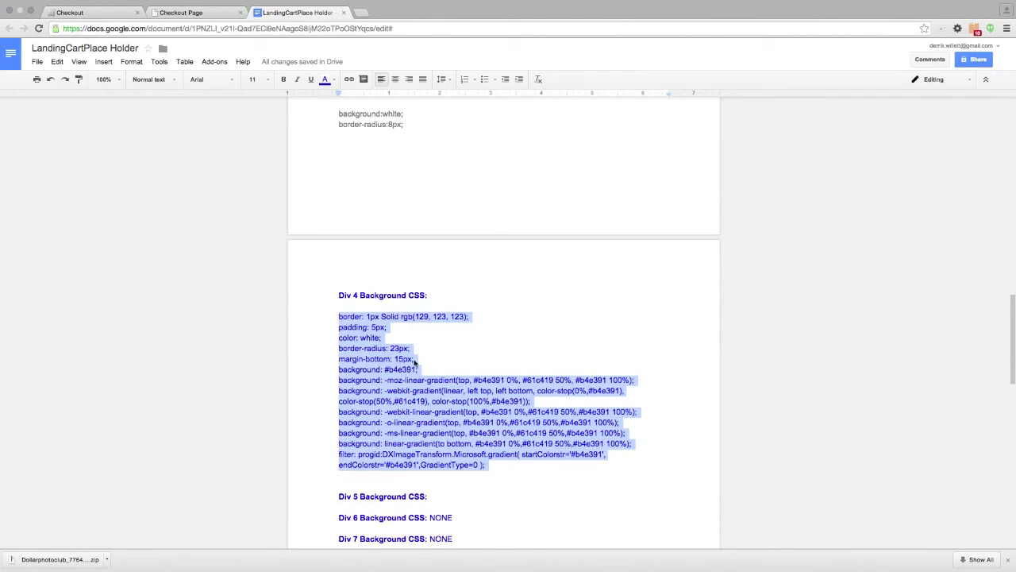
- Paste the copied border, padding and green gradient code into the checkout page's Div 4 Background CSS
{"action": "left_click", "coordinate": [103, 12]}
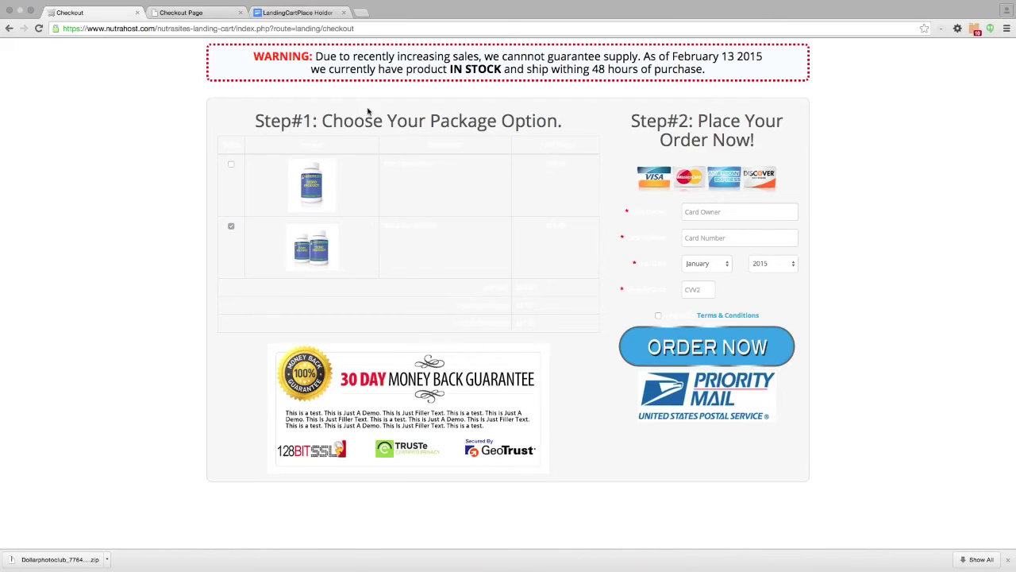
{"action": "left_click", "coordinate": [205, 17]}
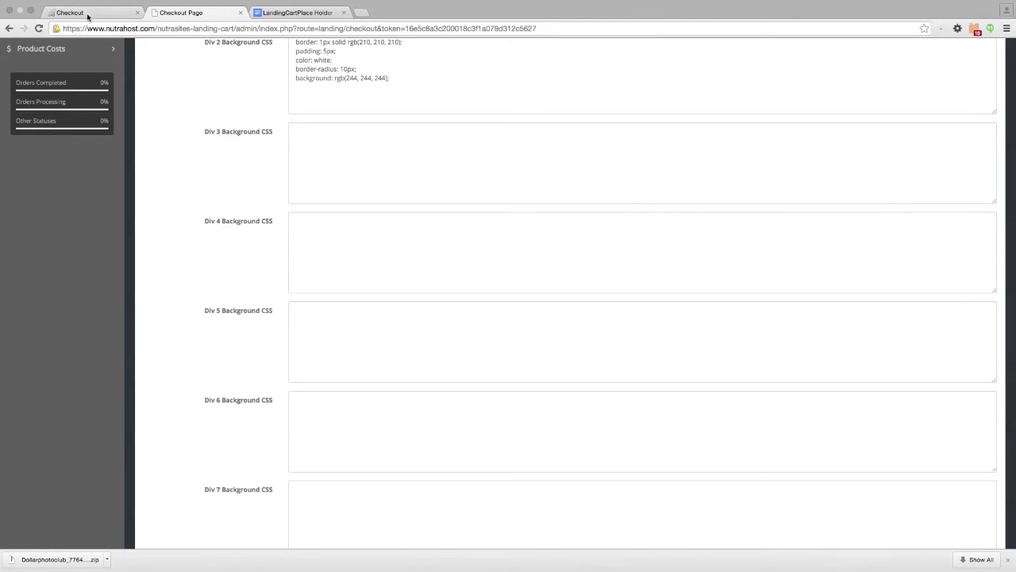
{"action": "left_click", "coordinate": [294, 13]}
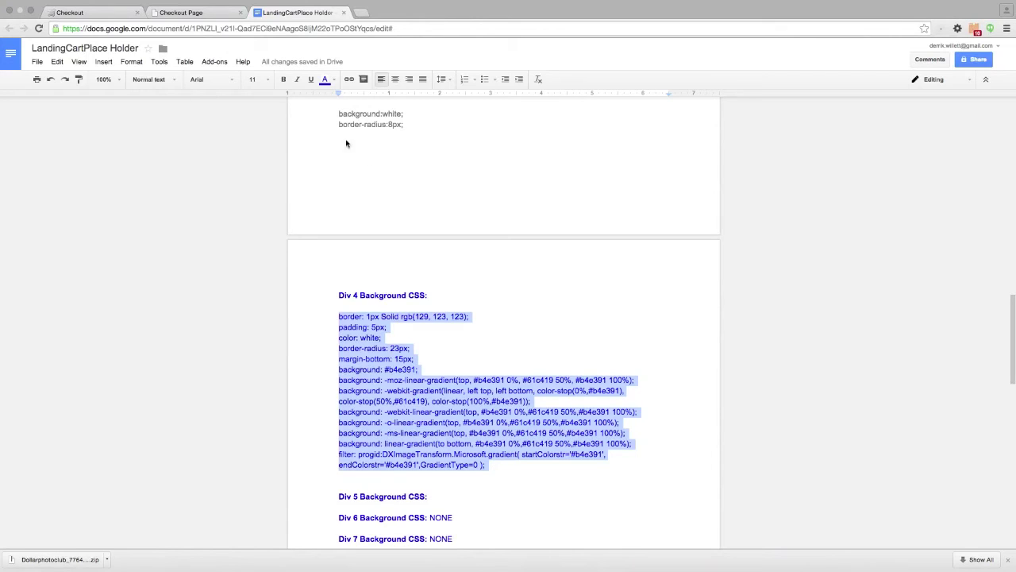
{"action": "left_click", "coordinate": [197, 14]}
{"action": "left_click", "coordinate": [384, 283]}
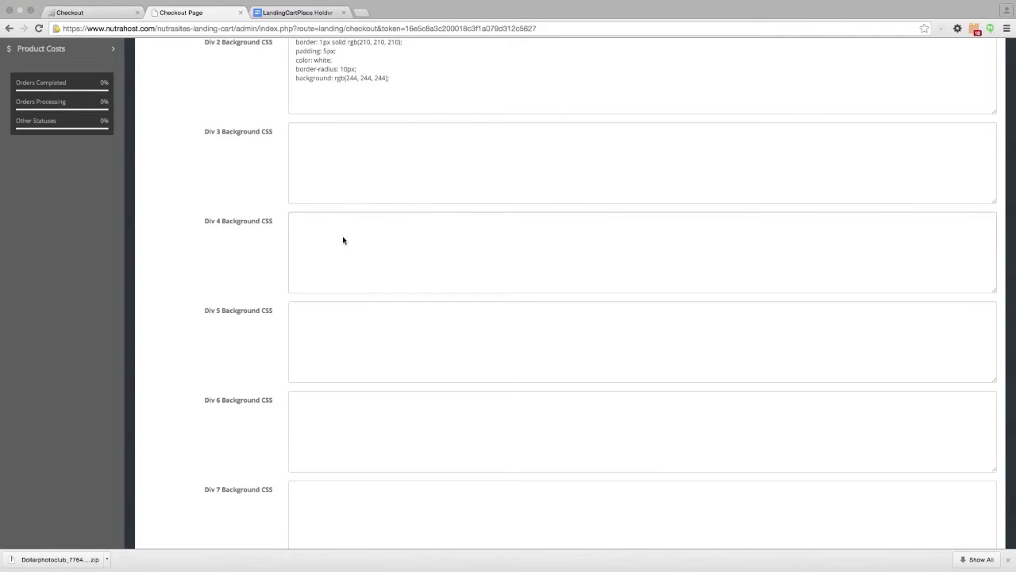
{"action": "key", "text": "ctrl+v"}
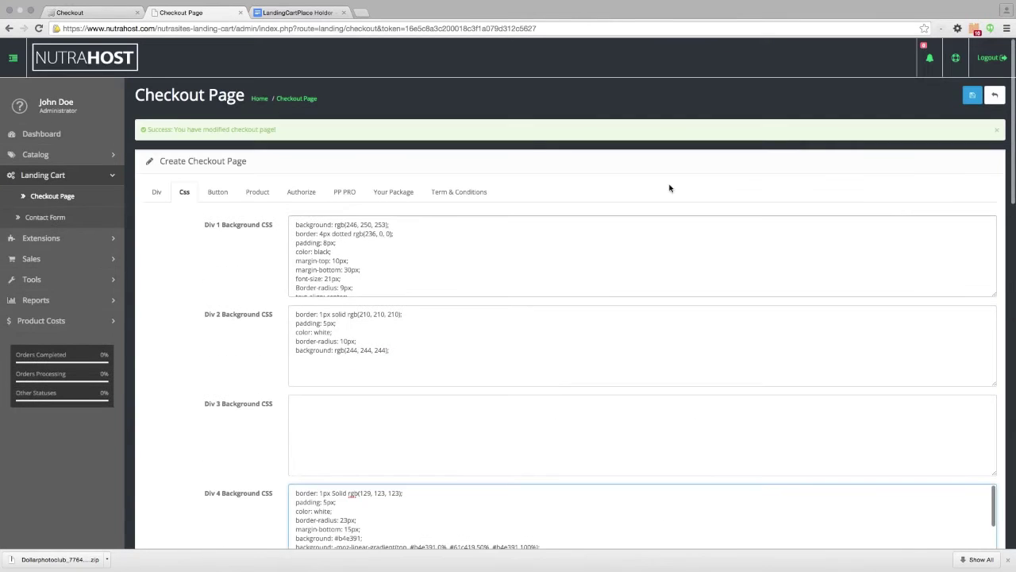
- Save the checkout page and reload the storefront checkout to check the order form's background
{"action": "left_click", "coordinate": [972, 95]}
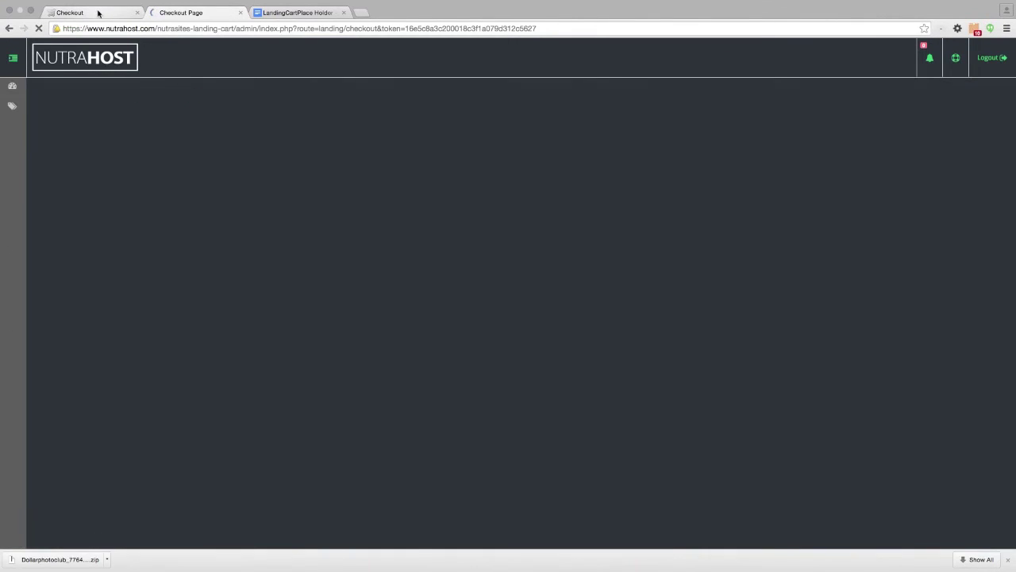
{"action": "left_click", "coordinate": [96, 13]}
{"action": "left_click", "coordinate": [37, 28]}
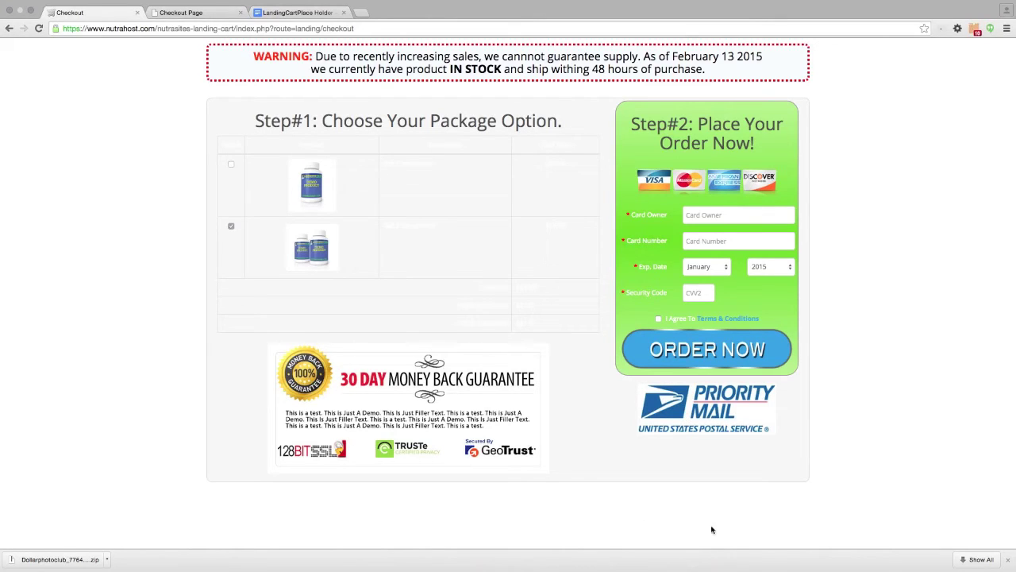
- Copy margin-top:20px; from below the Div 8 Background CSS heading in the LandingCartPlace Holder document
{"action": "left_click", "coordinate": [303, 14]}
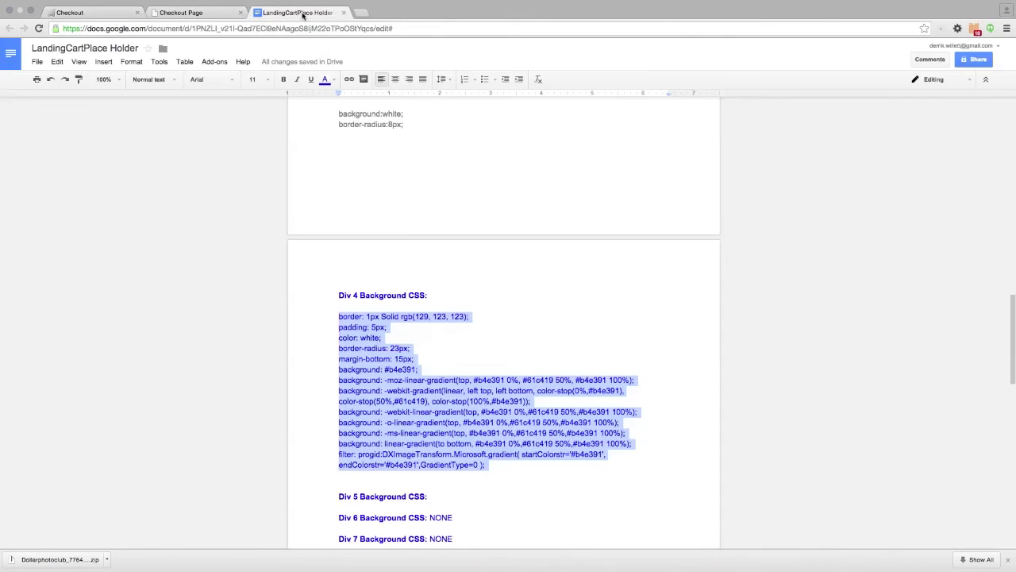
{"action": "scroll", "coordinate": [310, 279], "scroll_direction": "down", "scroll_amount": 5}
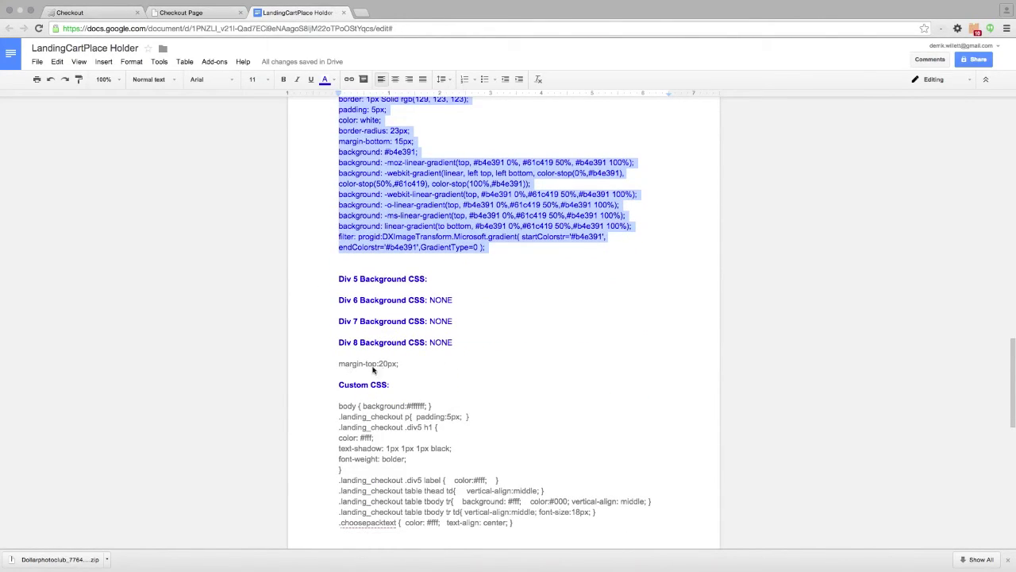
{"action": "left_click_drag", "start_coordinate": [403, 367], "coordinate": [342, 365]}
{"action": "key", "text": "super+c"}
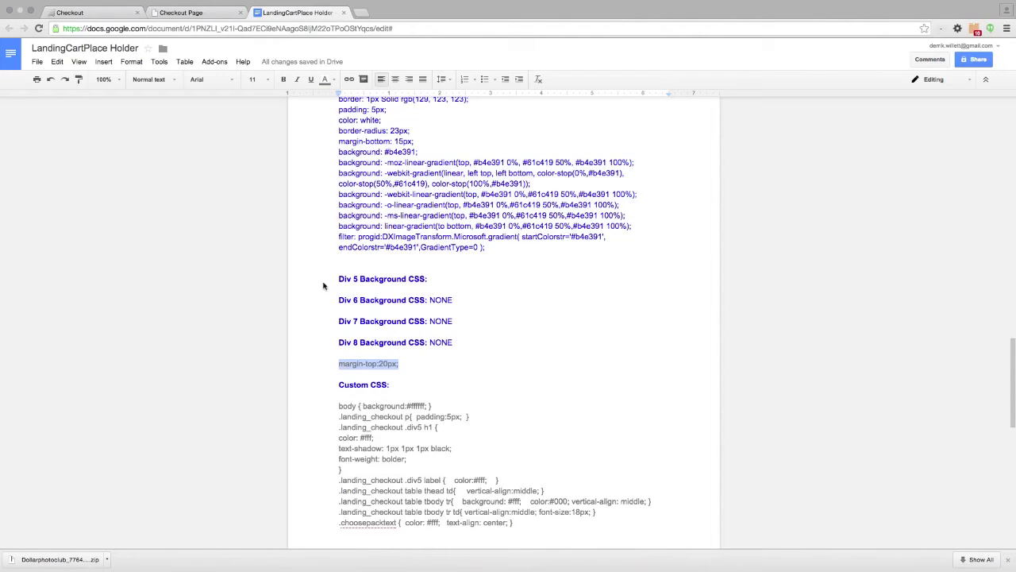
- Set the Div 8 Background CSS to margin-top:20px; in the admin's checkout CSS settings and save the checkout page
{"action": "left_click", "coordinate": [199, 14]}
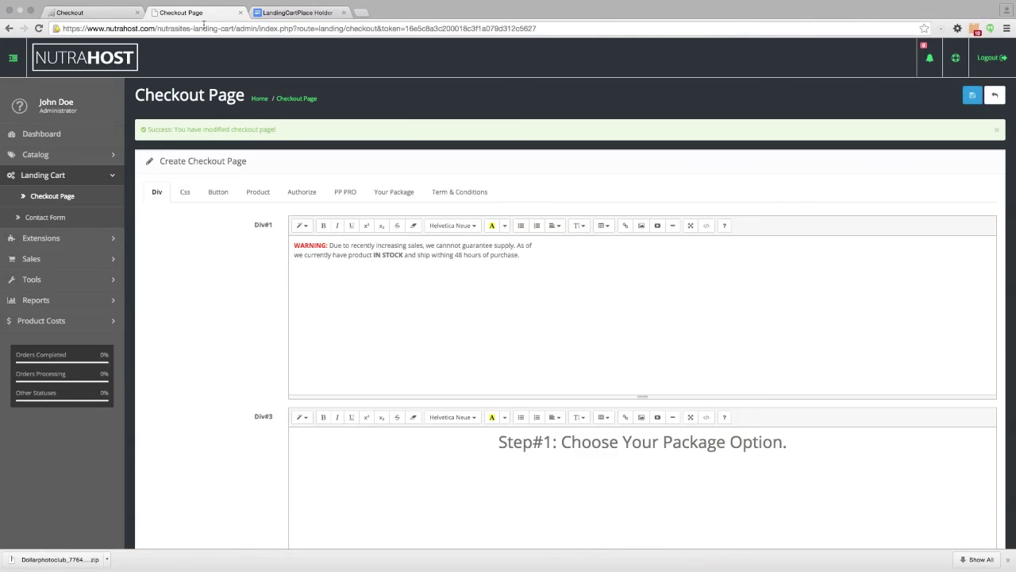
{"action": "left_click", "coordinate": [186, 193]}
{"action": "scroll", "coordinate": [201, 207], "scroll_direction": "down", "scroll_amount": 10}
{"action": "left_click", "coordinate": [326, 338]}
{"action": "key", "text": "super+v"}
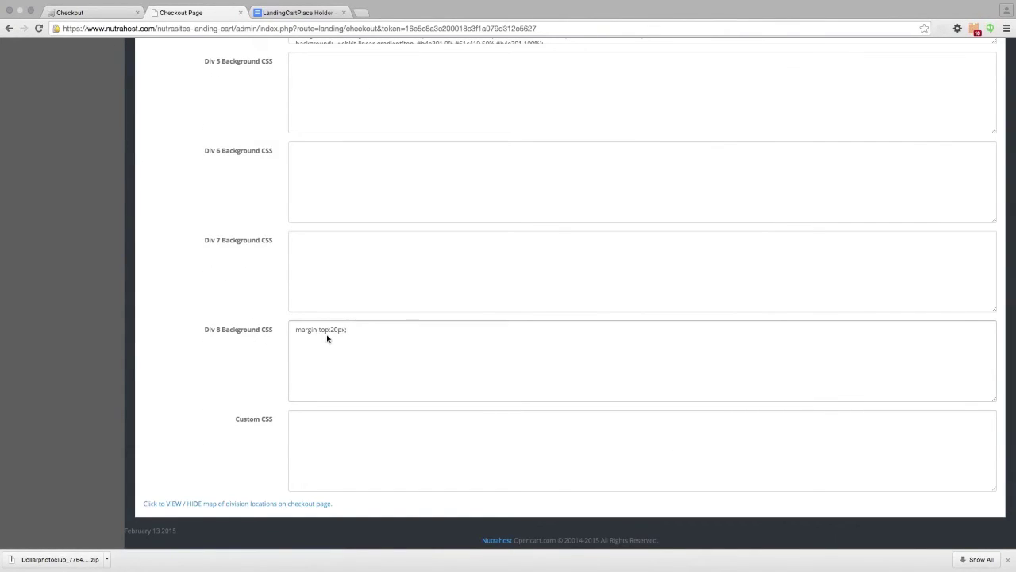
{"action": "scroll", "coordinate": [393, 363], "scroll_direction": "up", "scroll_amount": 10}
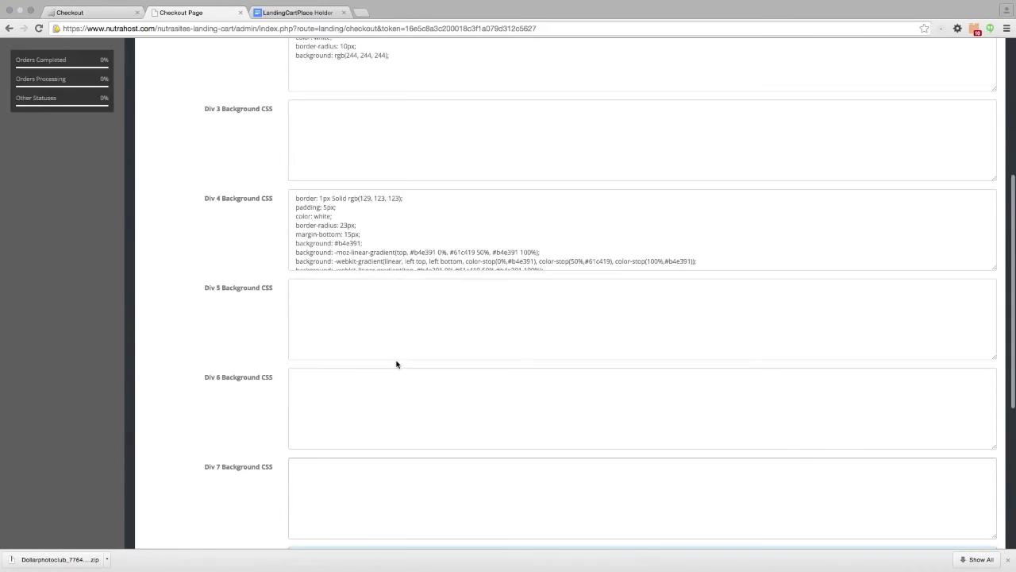
{"action": "scroll", "coordinate": [453, 354], "scroll_direction": "up", "scroll_amount": 2}
{"action": "left_click", "coordinate": [972, 95]}
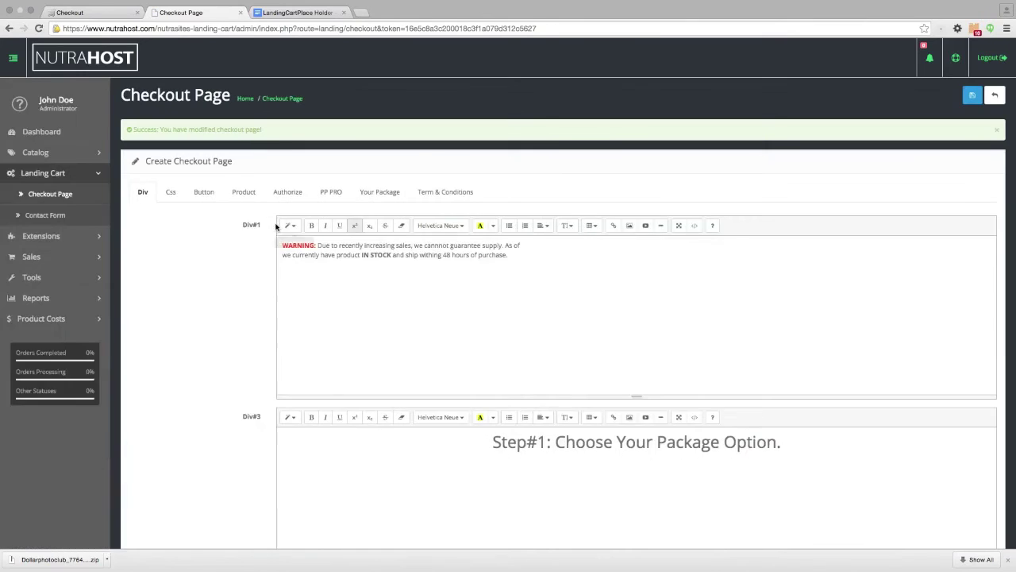
- Insert the seals.png image from the Image Manager's second page into the checkout page's Div#8 content
{"action": "scroll", "coordinate": [281, 264], "scroll_direction": "down", "scroll_amount": 5}
{"action": "scroll", "coordinate": [281, 264], "scroll_direction": "down", "scroll_amount": 5}
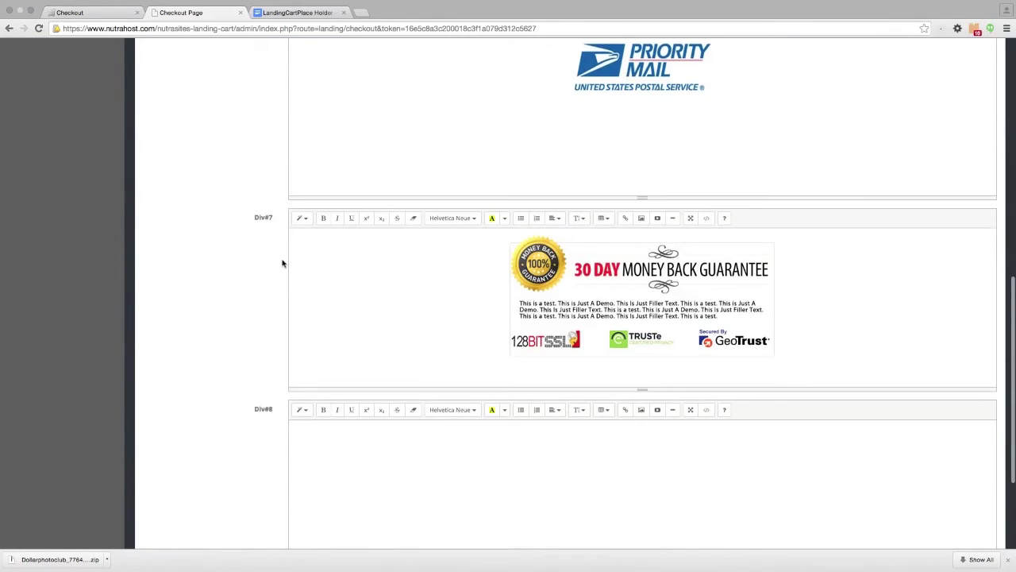
{"action": "left_click", "coordinate": [436, 306]}
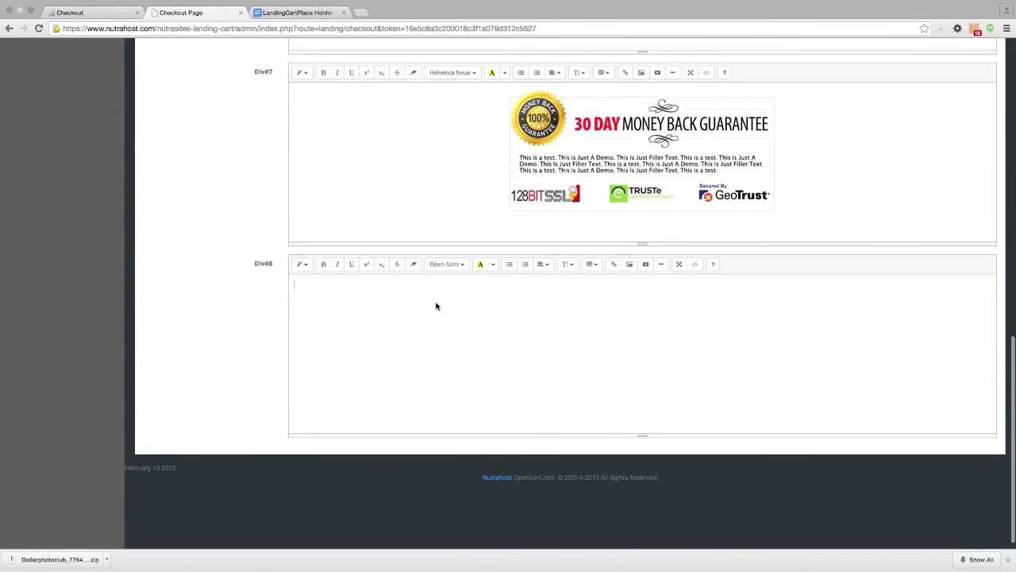
{"action": "left_click", "coordinate": [629, 264]}
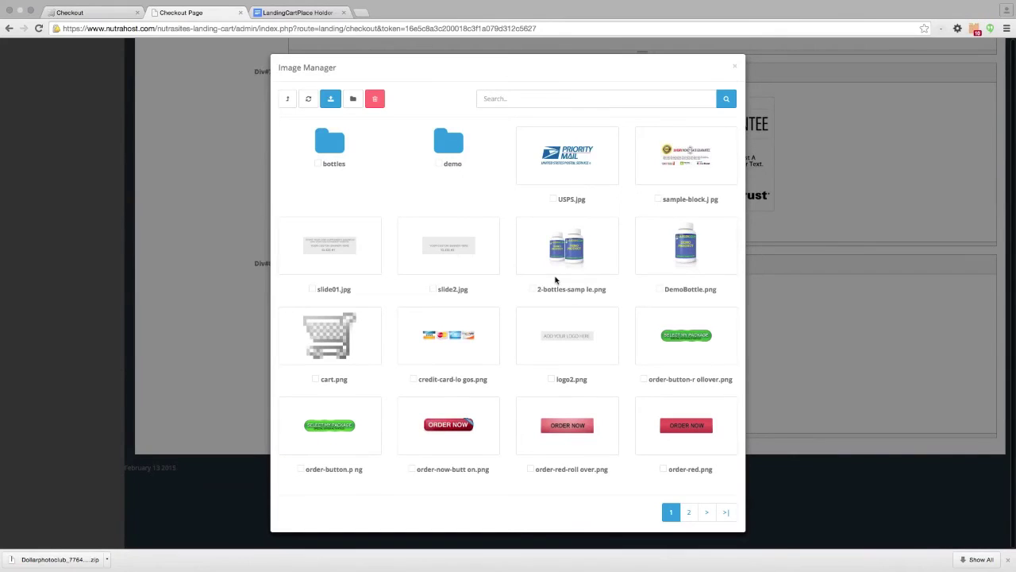
{"action": "left_click", "coordinate": [688, 512]}
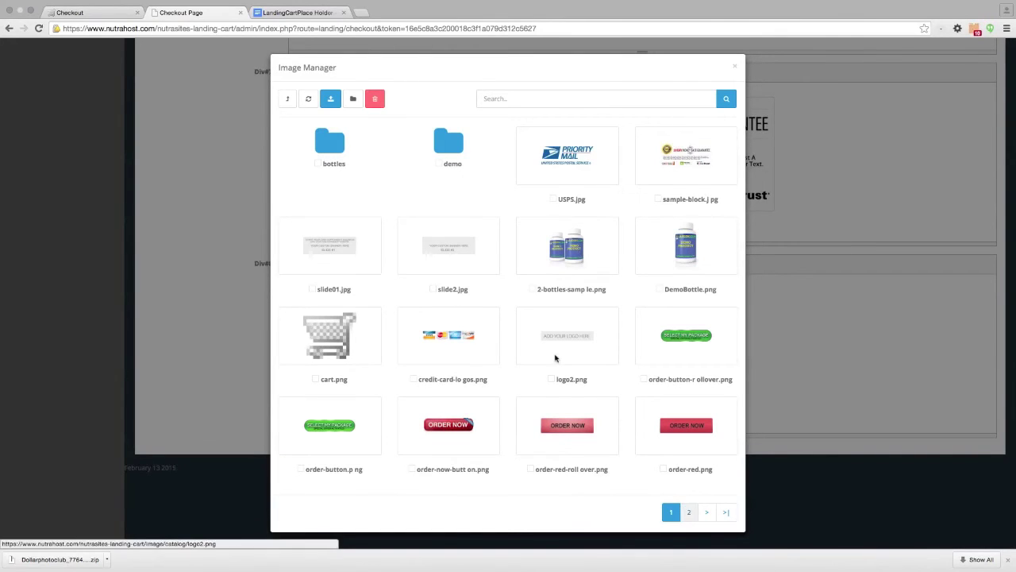
{"action": "left_click", "coordinate": [698, 158]}
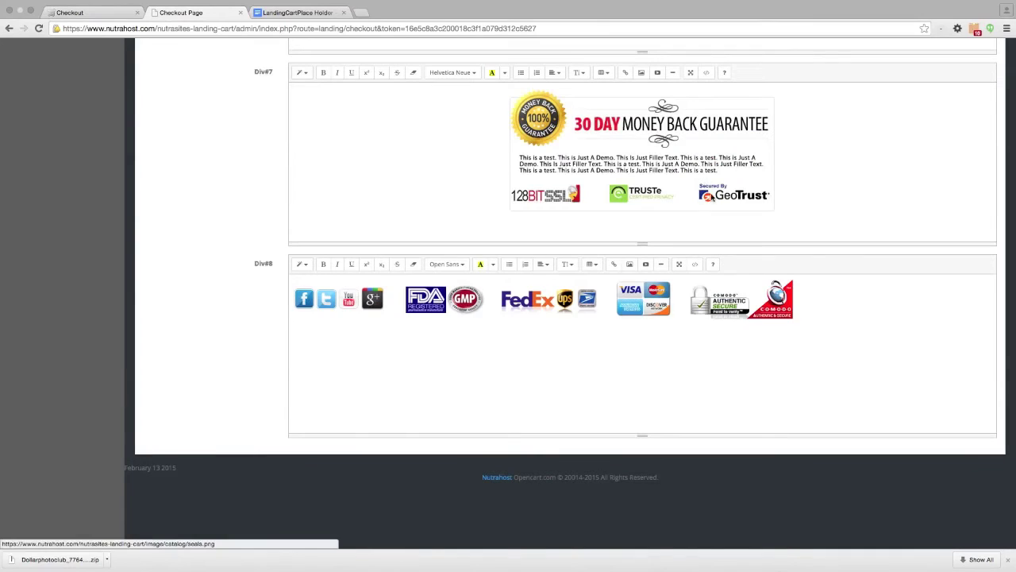
- Center the inserted seals image within the Div#8 content
{"action": "left_click", "coordinate": [556, 302]}
{"action": "left_click", "coordinate": [544, 264]}
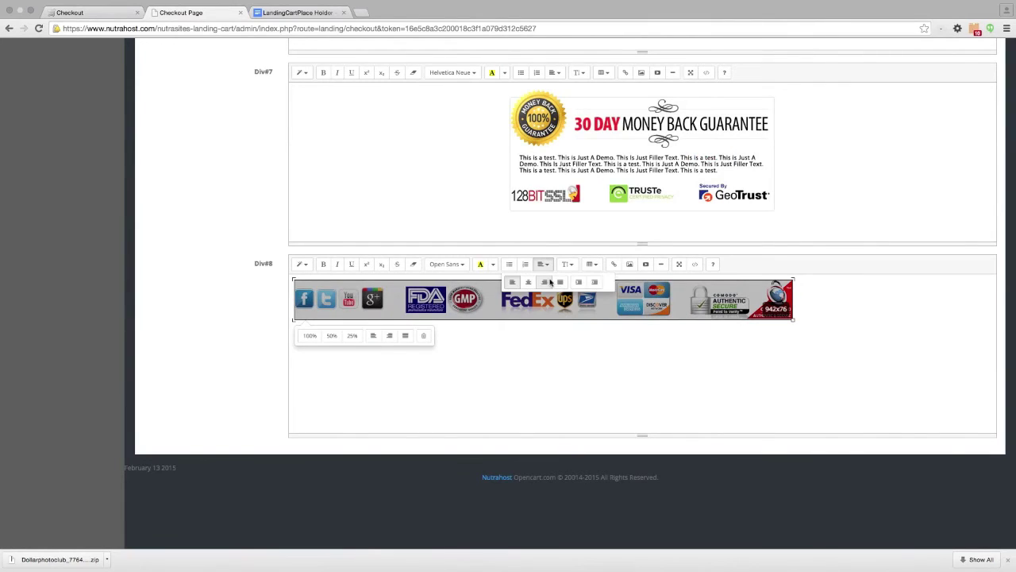
{"action": "left_click", "coordinate": [524, 282]}
- Save the checkout page and reload the storefront checkout to check the seals image below the order area
{"action": "scroll", "coordinate": [592, 298], "scroll_direction": "up", "scroll_amount": 3}
{"action": "scroll", "coordinate": [592, 298], "scroll_direction": "down", "scroll_amount": 2}
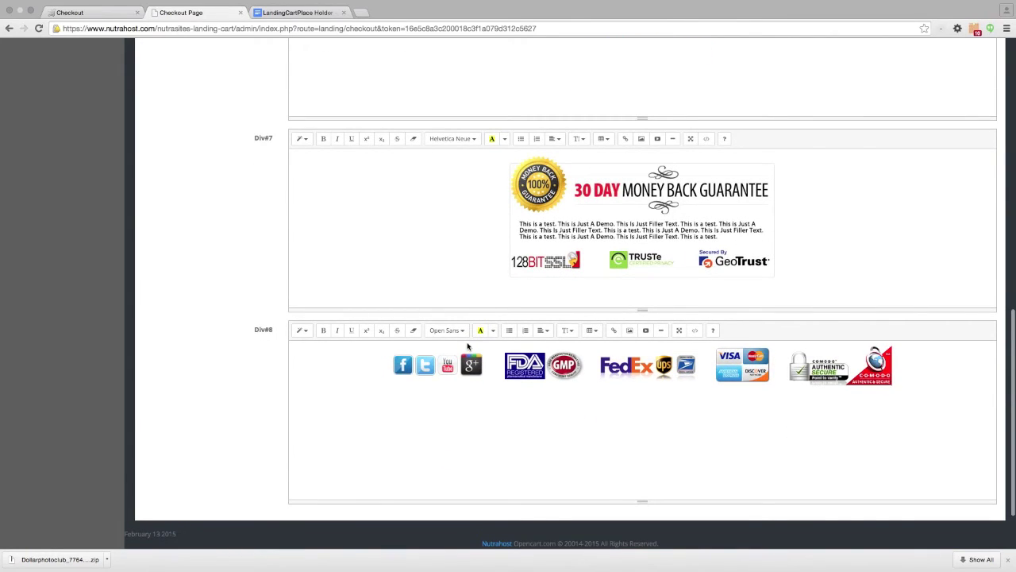
{"action": "scroll", "coordinate": [577, 326], "scroll_direction": "up", "scroll_amount": 4}
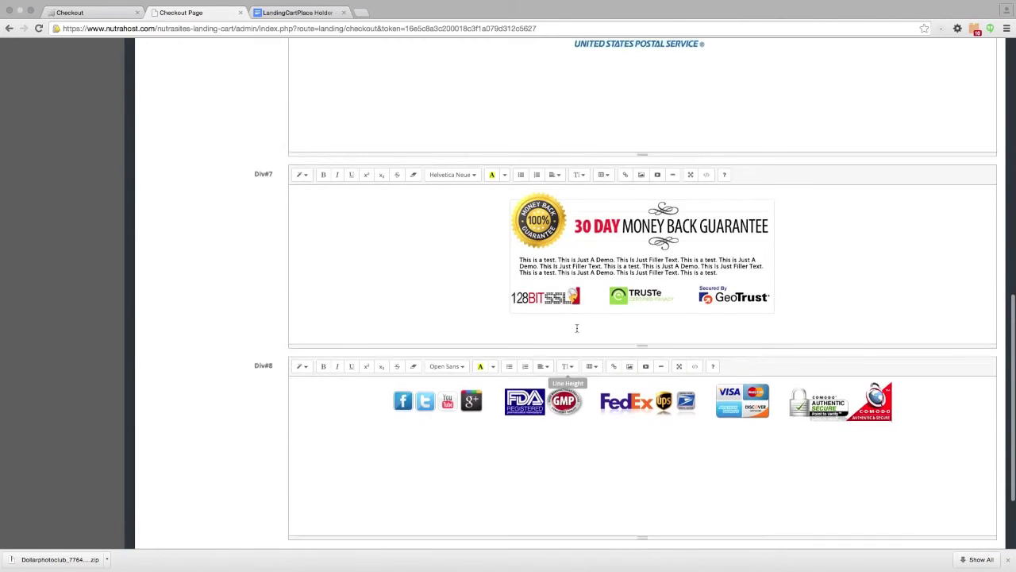
{"action": "scroll", "coordinate": [697, 307], "scroll_direction": "up", "scroll_amount": 5}
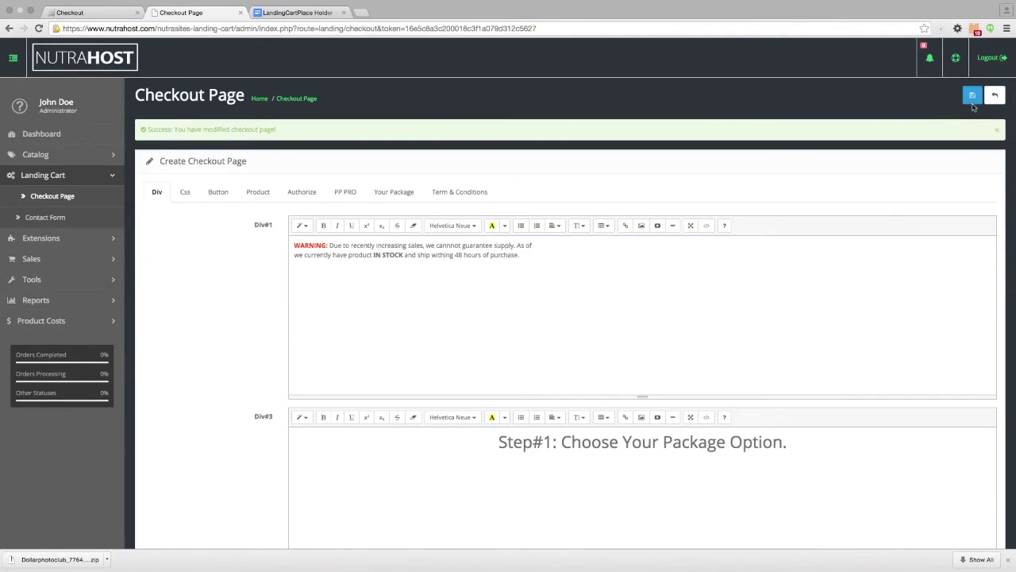
{"action": "left_click", "coordinate": [972, 95]}
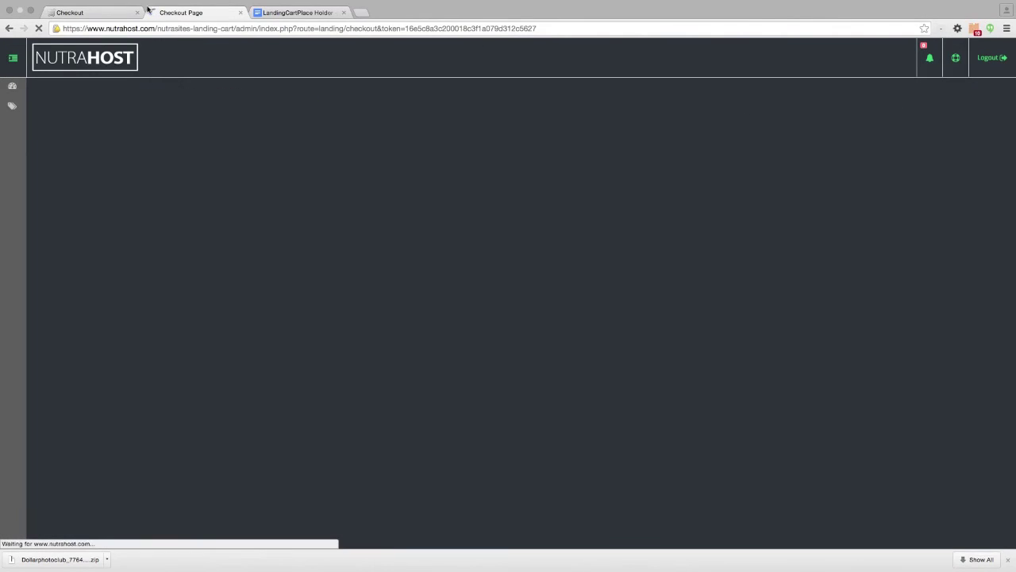
{"action": "left_click", "coordinate": [102, 11]}
{"action": "left_click", "coordinate": [38, 29]}
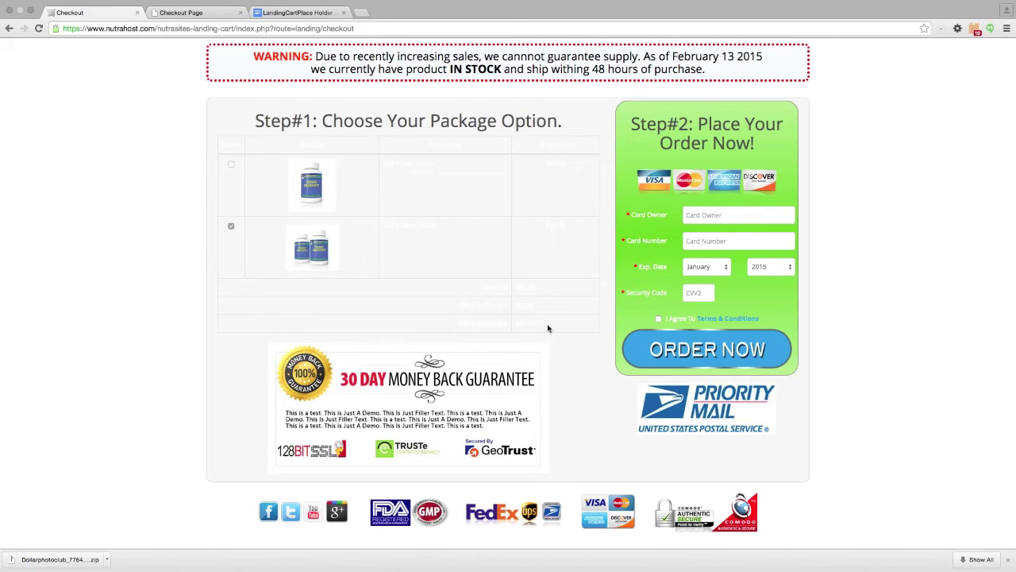
- Return to the admin's checkout page and open its CSS settings at the Div 3 Background CSS field
{"action": "left_click", "coordinate": [182, 13]}
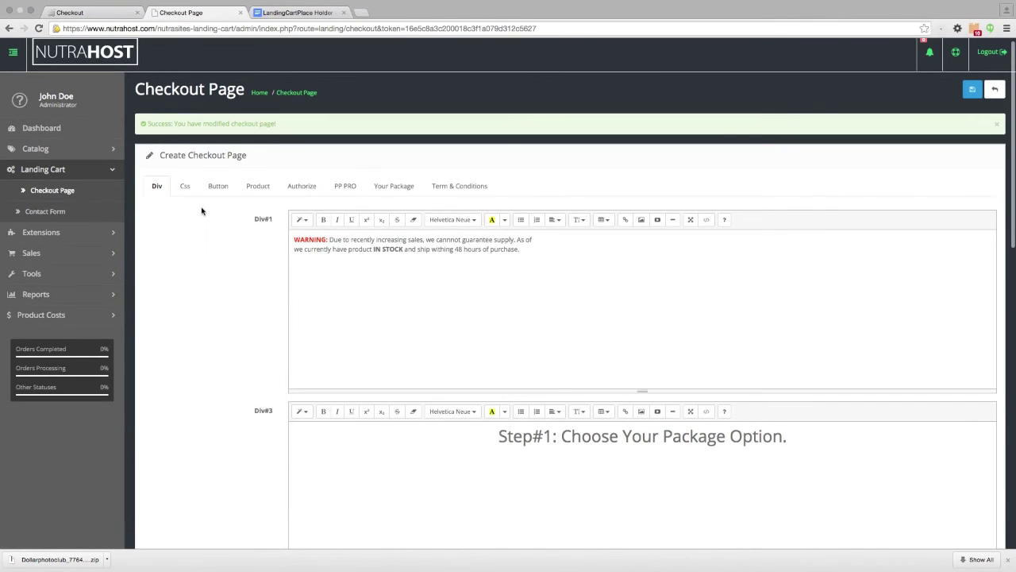
{"action": "scroll", "coordinate": [201, 211], "scroll_direction": "down", "scroll_amount": 4}
{"action": "scroll", "coordinate": [213, 209], "scroll_direction": "down", "scroll_amount": 15}
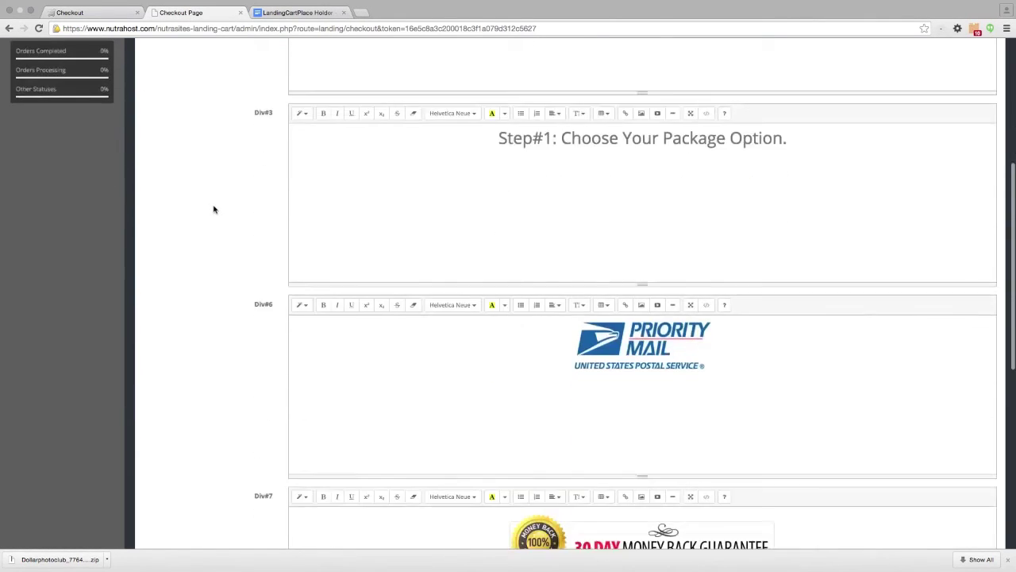
{"action": "scroll", "coordinate": [245, 235], "scroll_direction": "up", "scroll_amount": 20}
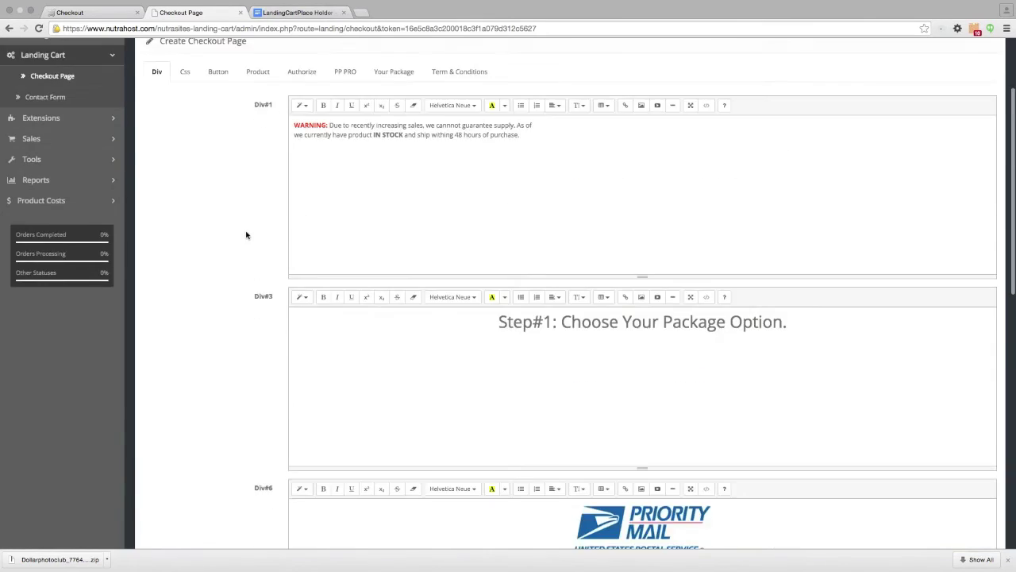
{"action": "left_click", "coordinate": [188, 192]}
{"action": "scroll", "coordinate": [211, 220], "scroll_direction": "down", "scroll_amount": 4}
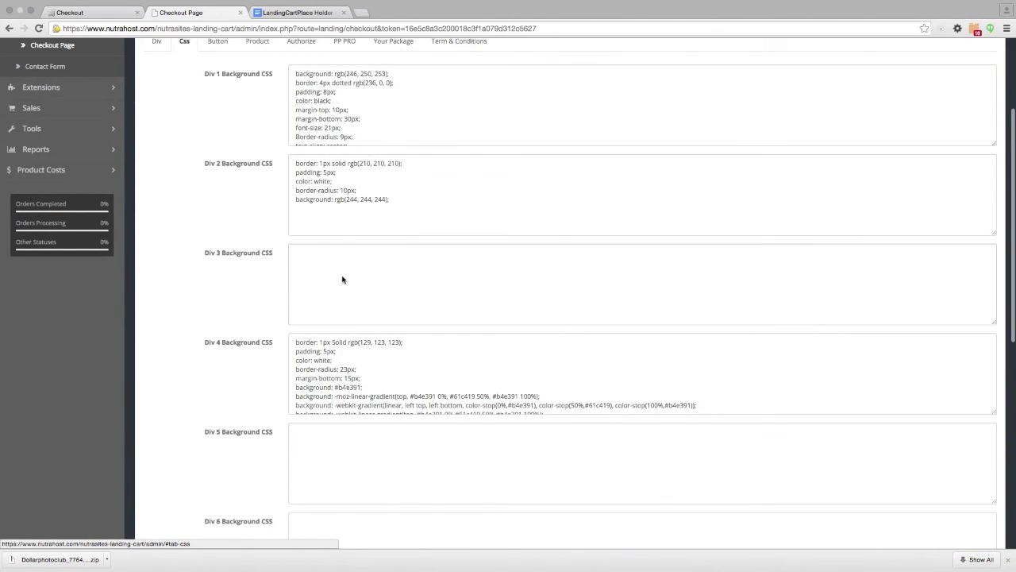
- Copy the background:white; and border-radius:8px; lines below the Div 3 Background CSS heading in the LandingCartPlace Holder document
{"action": "left_click", "coordinate": [294, 14]}
{"action": "scroll", "coordinate": [466, 314], "scroll_direction": "up", "scroll_amount": 3}
{"action": "scroll", "coordinate": [466, 313], "scroll_direction": "up", "scroll_amount": 4}
{"action": "left_click_drag", "start_coordinate": [329, 206], "coordinate": [417, 222]}
{"action": "key", "text": "ctrl+c"}
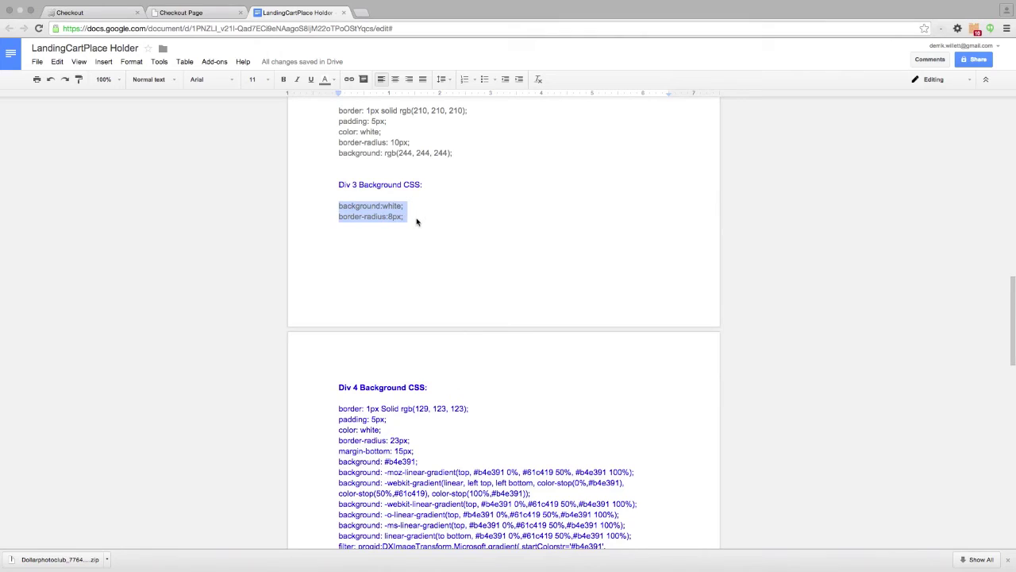
- Set the admin checkout page's Div 3 Background CSS to background:white; and border-radius:8px; by pasting the copied lines
{"action": "left_click", "coordinate": [204, 11]}
{"action": "left_click", "coordinate": [349, 261]}
{"action": "key", "text": "ctrl+v"}
{"action": "scroll", "coordinate": [533, 248], "scroll_direction": "up", "scroll_amount": 3}
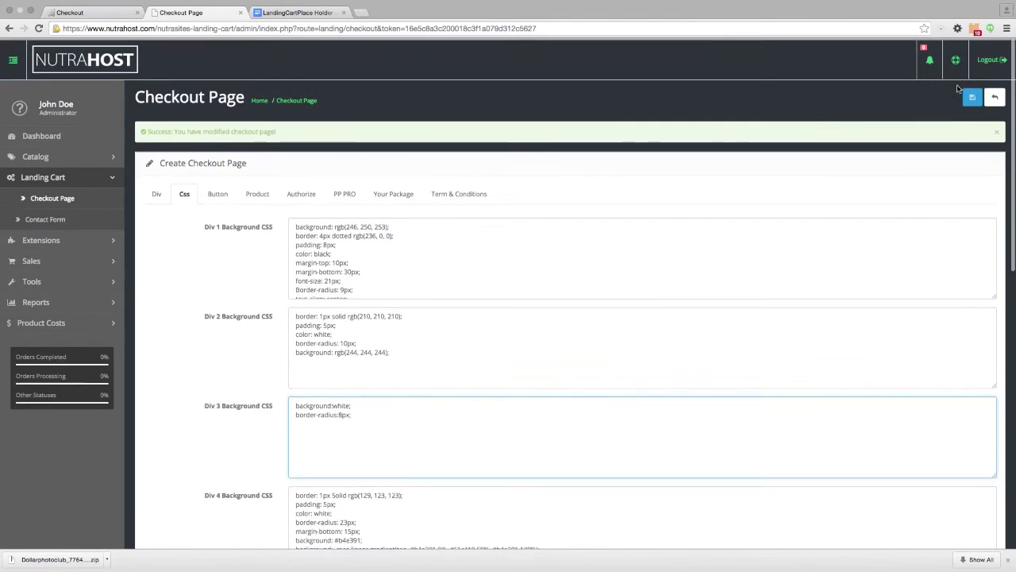
- Save the checkout page and reload the storefront checkout to check the package table's background
{"action": "left_click", "coordinate": [972, 95]}
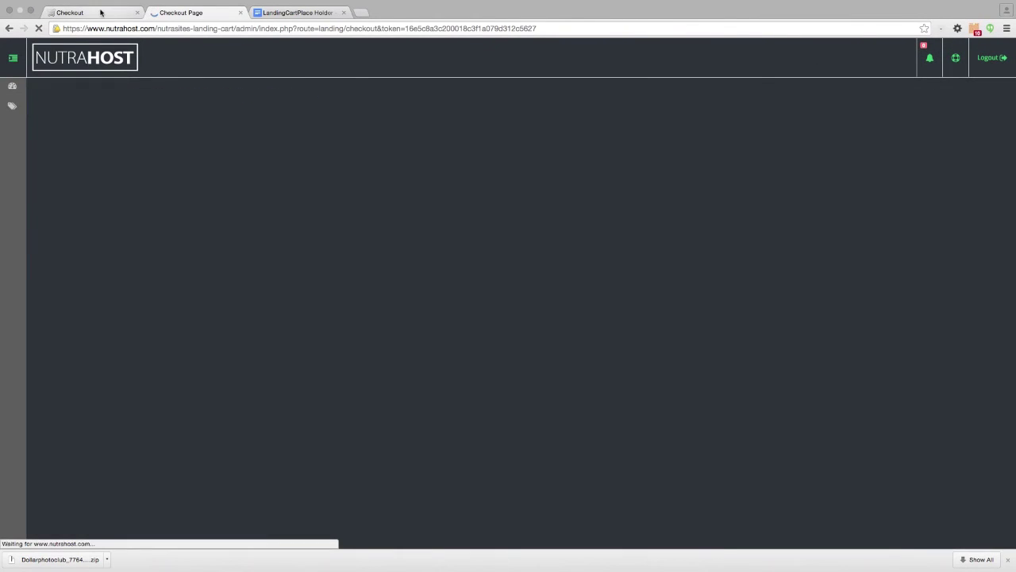
{"action": "left_click", "coordinate": [98, 12]}
{"action": "left_click", "coordinate": [38, 28]}
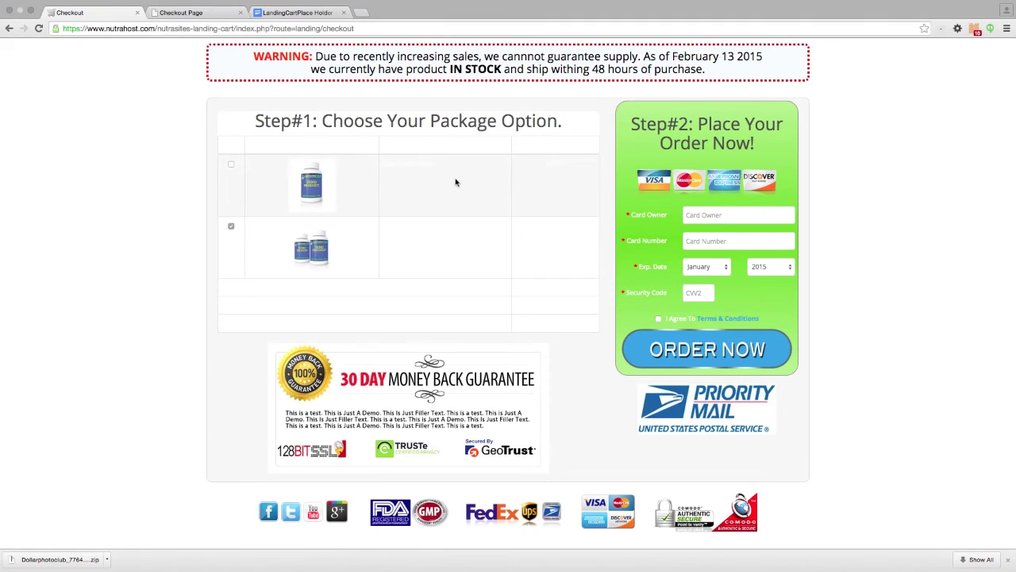
- Locate and read through the Custom CSS section in the LandingCartPlace Holder document
{"action": "left_click", "coordinate": [293, 12]}
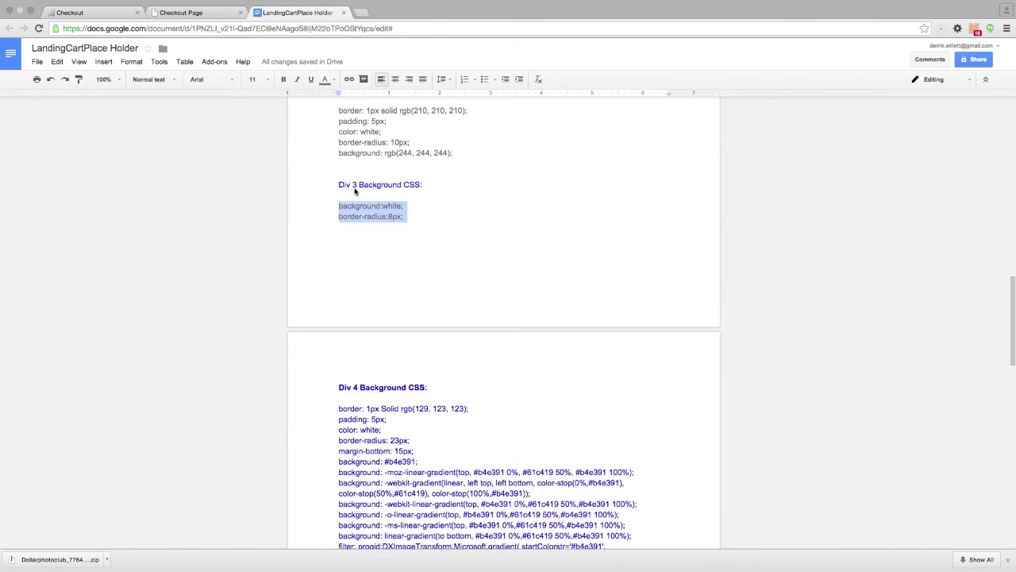
{"action": "scroll", "coordinate": [387, 212], "scroll_direction": "down", "scroll_amount": 9}
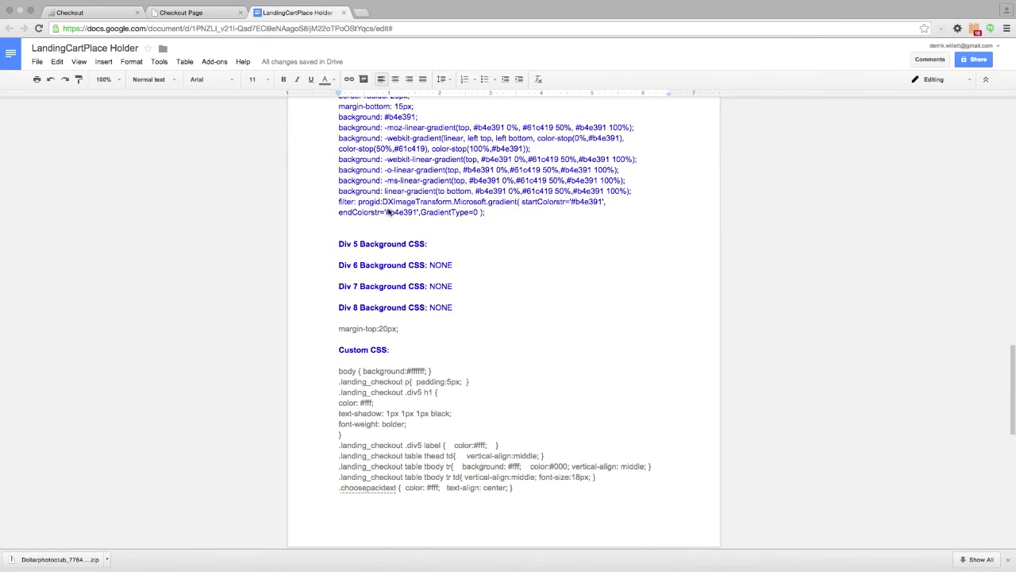
{"action": "scroll", "coordinate": [434, 253], "scroll_direction": "down", "scroll_amount": 1}
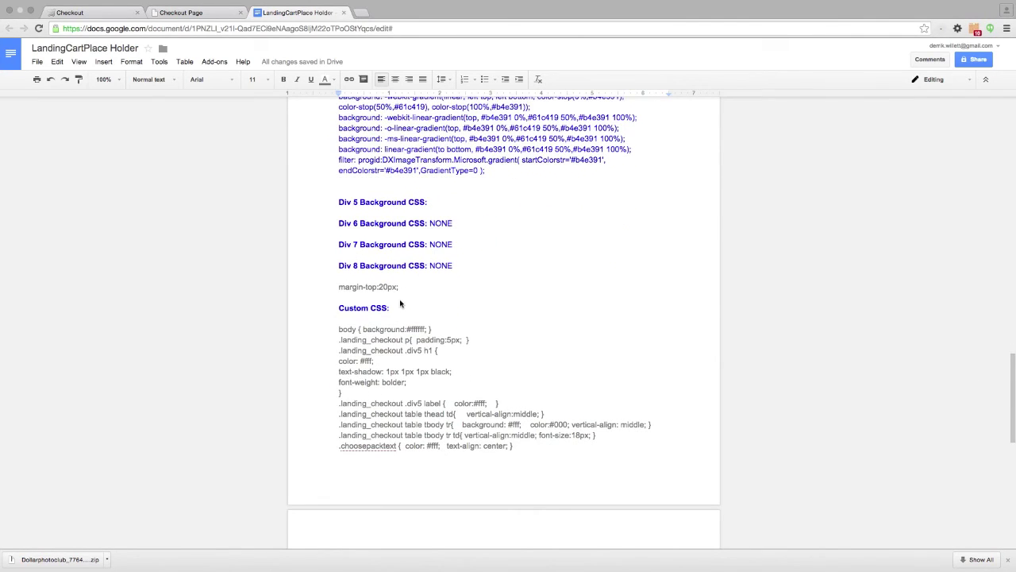
{"action": "scroll", "coordinate": [400, 303], "scroll_direction": "down", "scroll_amount": 1}
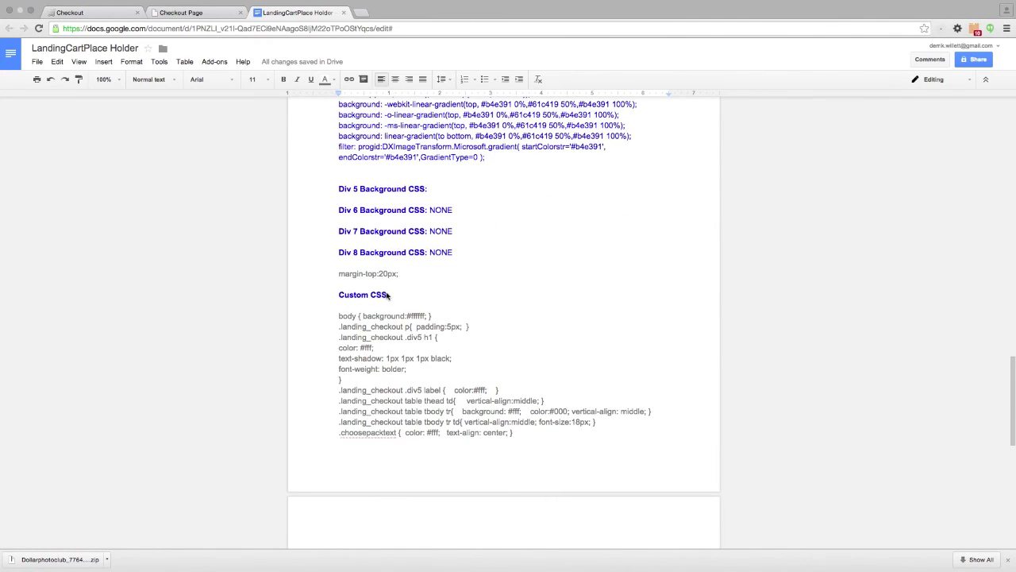
{"action": "scroll", "coordinate": [439, 404], "scroll_direction": "down", "scroll_amount": 5}
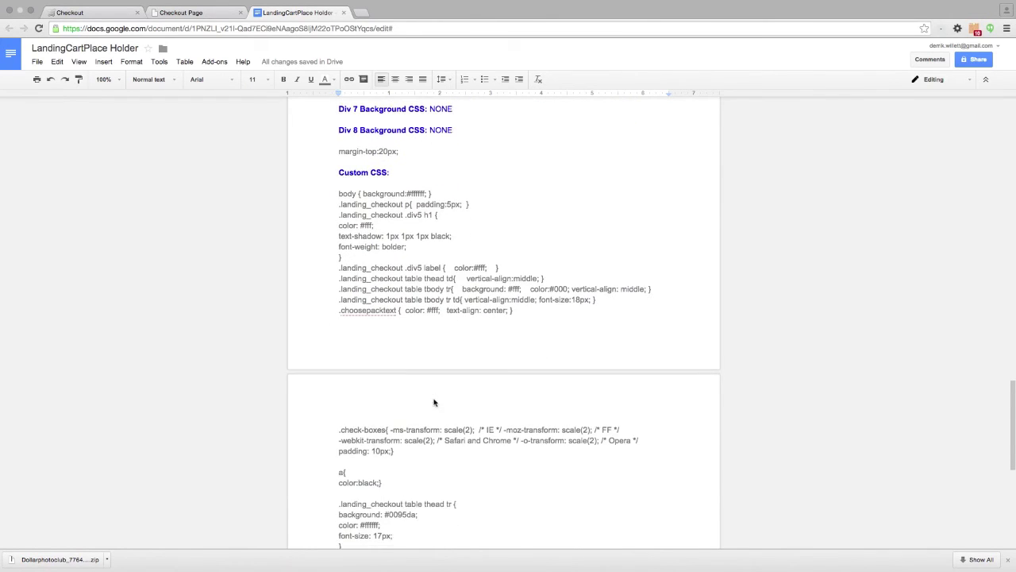
{"action": "scroll", "coordinate": [434, 402], "scroll_direction": "up", "scroll_amount": 1}
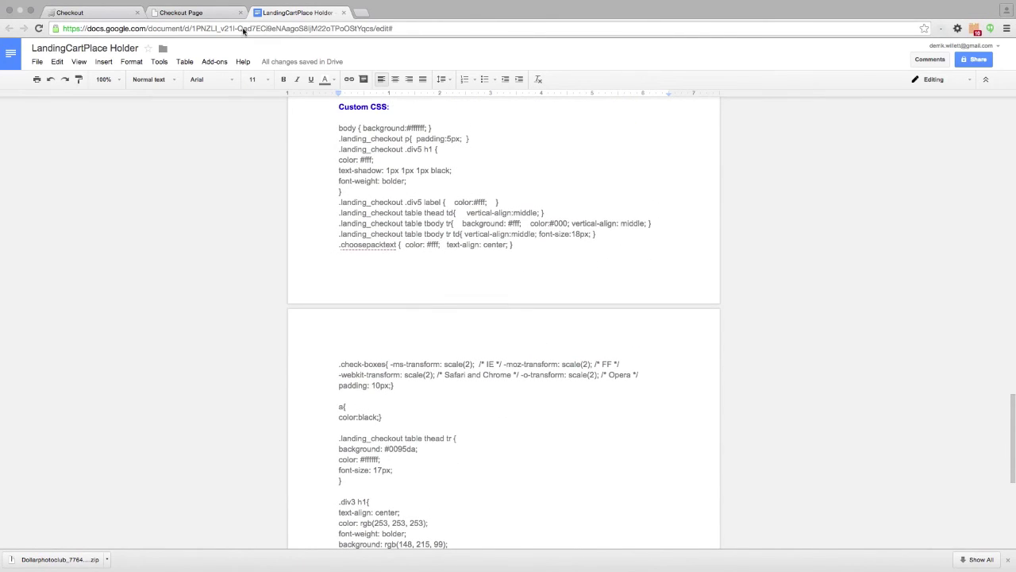
- Open the admin checkout page's CSS settings and place the cursor in the Custom CSS field
{"action": "left_click", "coordinate": [202, 13]}
{"action": "left_click", "coordinate": [187, 197]}
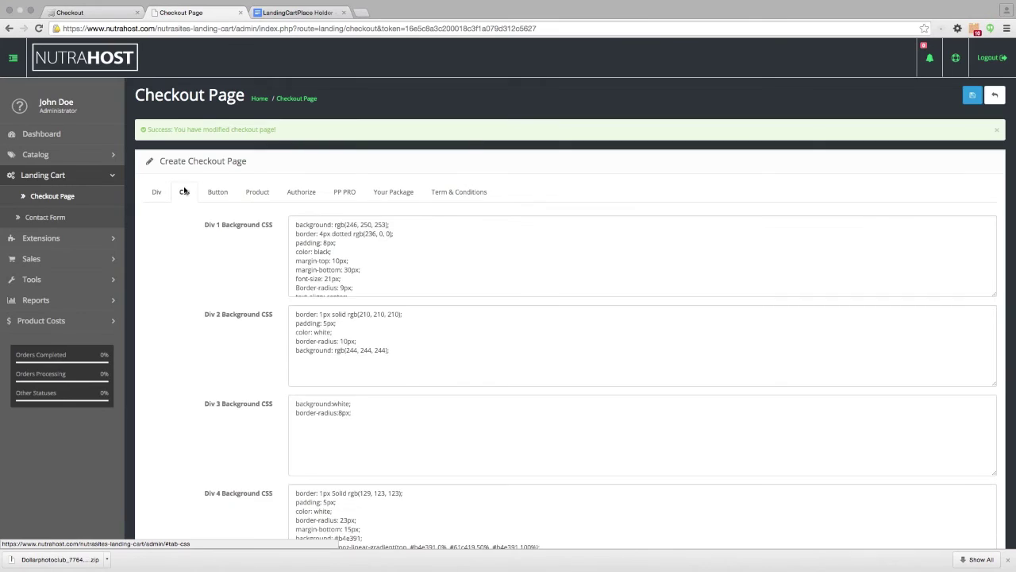
{"action": "scroll", "coordinate": [199, 202], "scroll_direction": "down", "scroll_amount": 10}
{"action": "scroll", "coordinate": [198, 203], "scroll_direction": "down", "scroll_amount": 3}
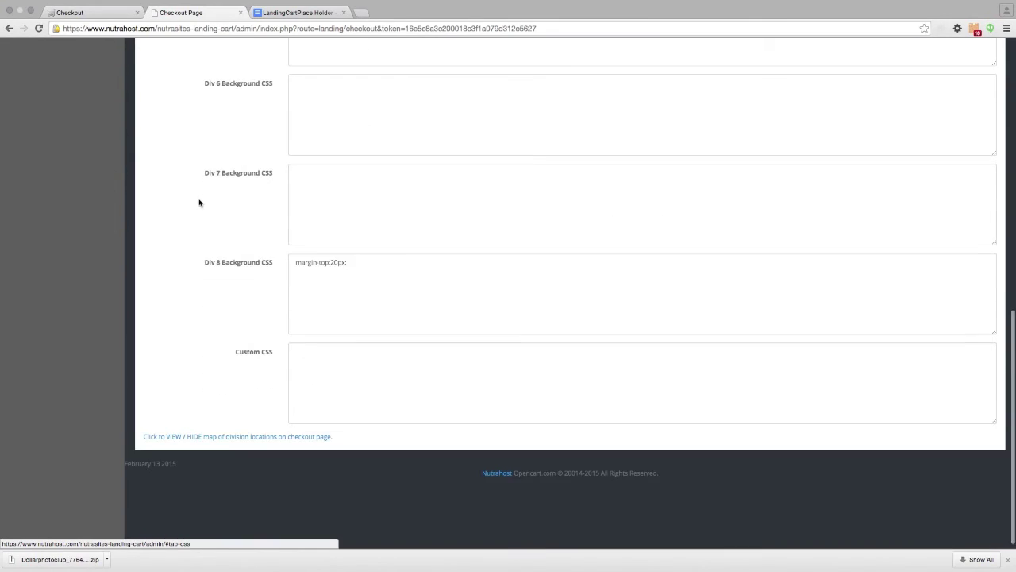
{"action": "left_click", "coordinate": [316, 347]}
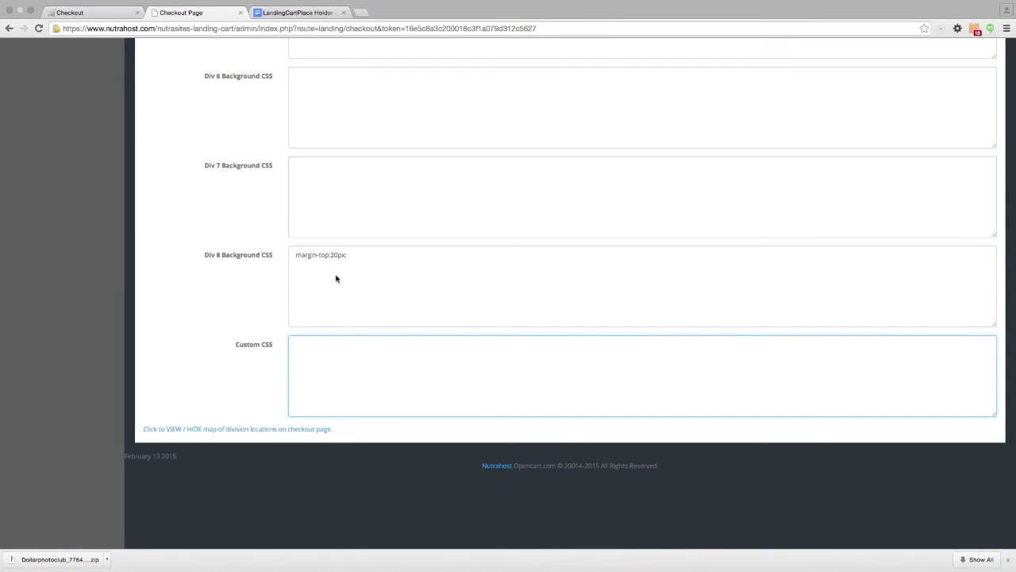
- Review the code in the Div Background CSS fields and go back to the Custom CSS field
{"action": "scroll", "coordinate": [336, 278], "scroll_direction": "up", "scroll_amount": 5}
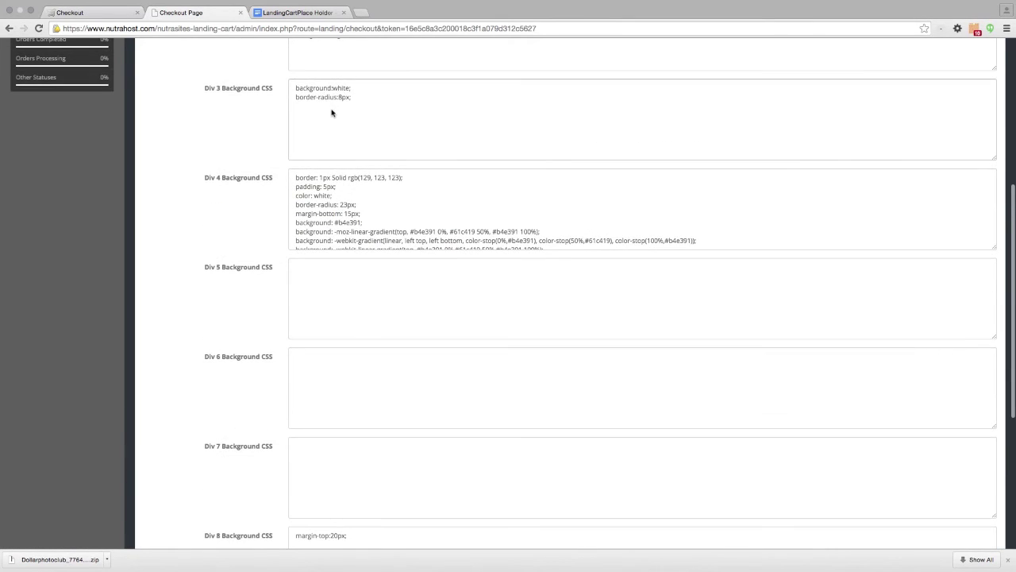
{"action": "scroll", "coordinate": [332, 112], "scroll_direction": "up", "scroll_amount": 5}
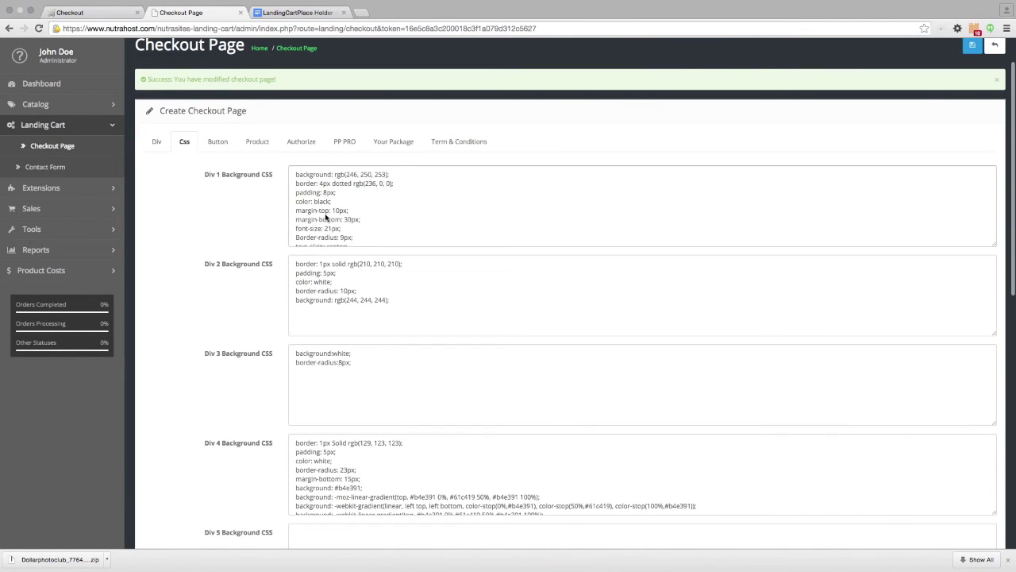
{"action": "scroll", "coordinate": [335, 214], "scroll_direction": "down", "scroll_amount": 4}
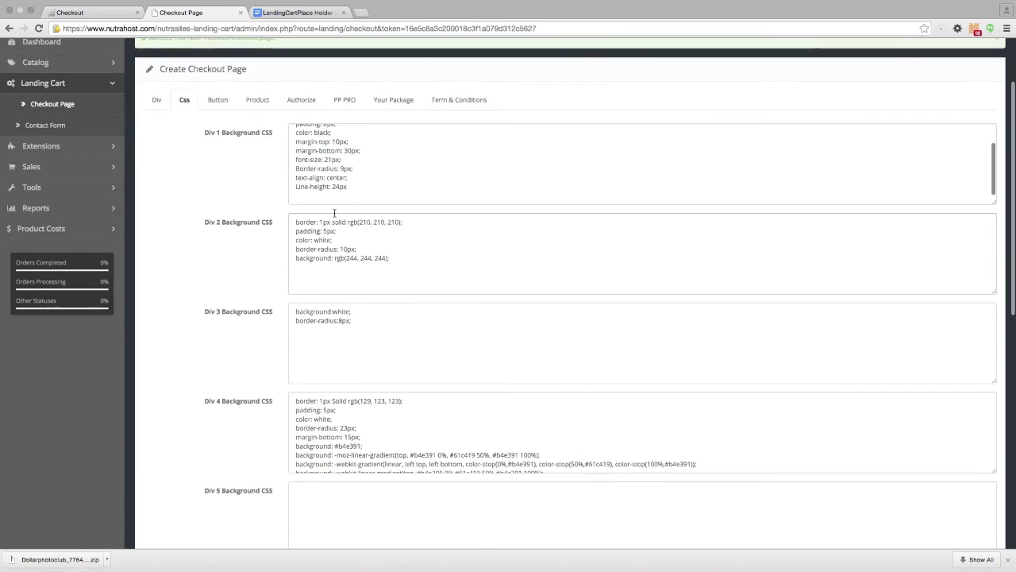
{"action": "scroll", "coordinate": [335, 214], "scroll_direction": "up", "scroll_amount": 3}
{"action": "scroll", "coordinate": [271, 229], "scroll_direction": "down", "scroll_amount": 3}
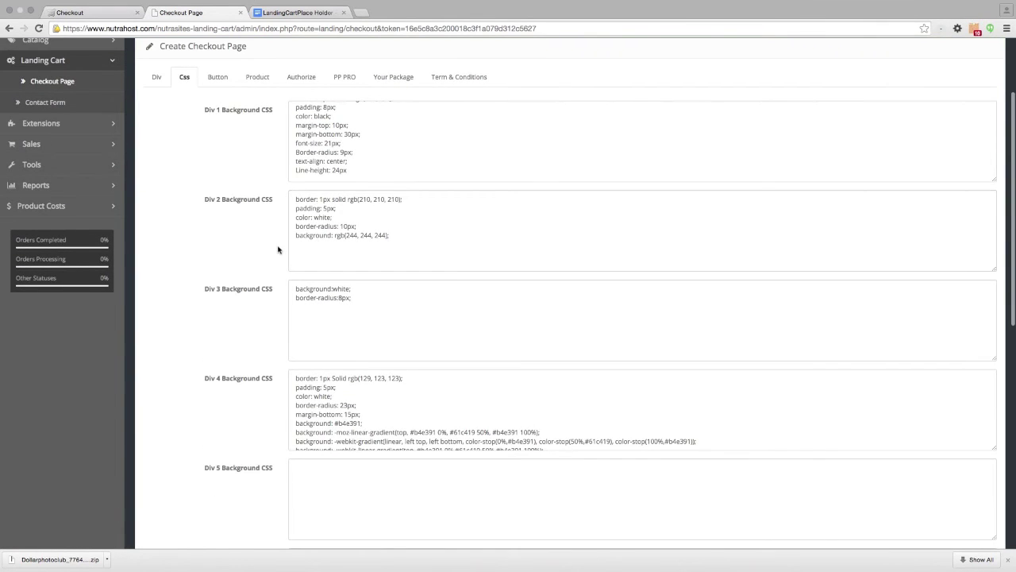
{"action": "scroll", "coordinate": [315, 254], "scroll_direction": "down", "scroll_amount": 2}
{"action": "scroll", "coordinate": [317, 254], "scroll_direction": "down", "scroll_amount": 4}
{"action": "scroll", "coordinate": [319, 254], "scroll_direction": "up", "scroll_amount": 4}
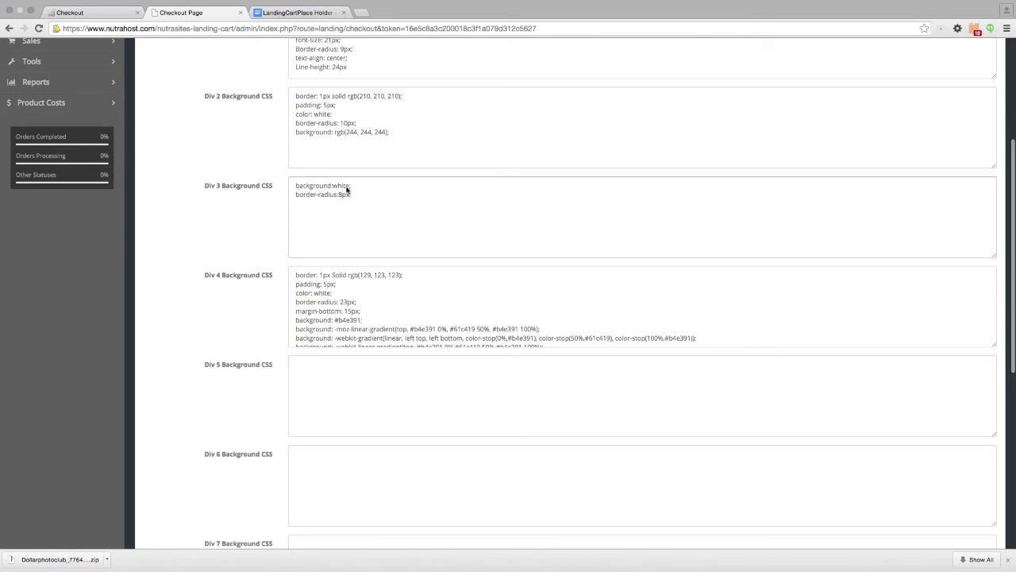
{"action": "scroll", "coordinate": [315, 192], "scroll_direction": "down", "scroll_amount": 10}
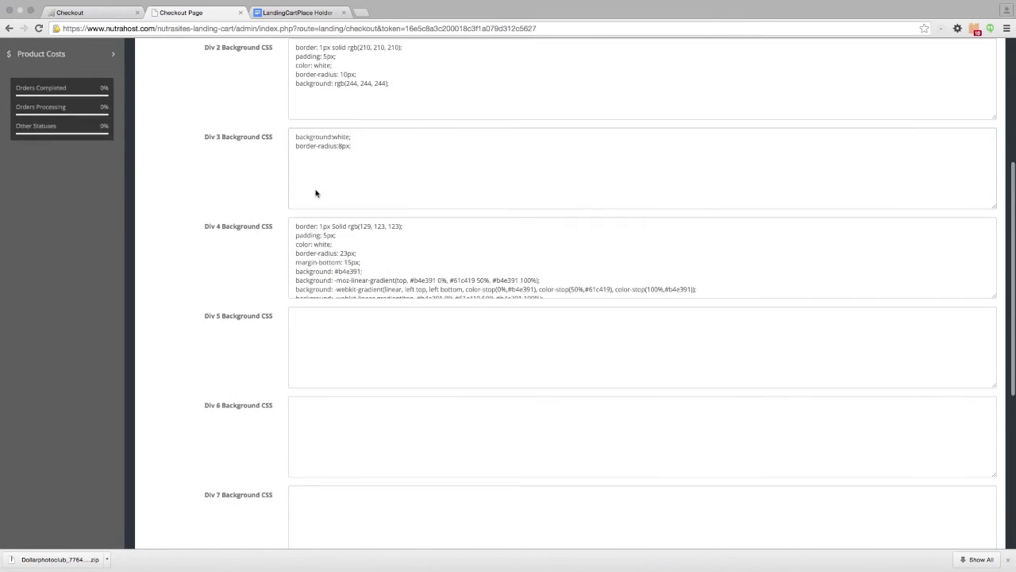
{"action": "left_click", "coordinate": [310, 375]}
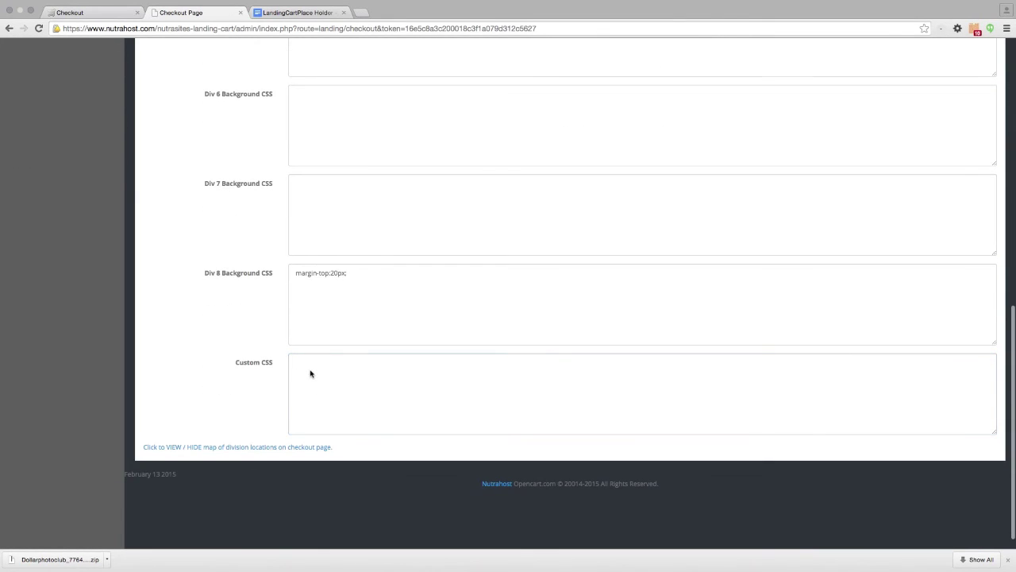
- Review the Custom CSS code in the LandingCartPlace Holder document and compare it with the current storefront checkout
{"action": "left_click", "coordinate": [297, 12]}
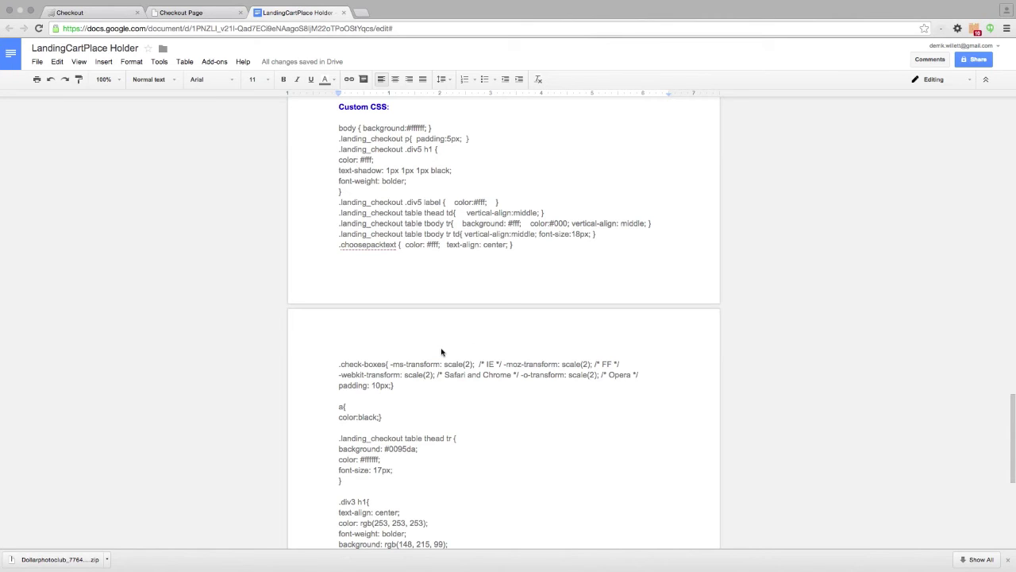
{"action": "scroll", "coordinate": [325, 152], "scroll_direction": "up", "scroll_amount": 1}
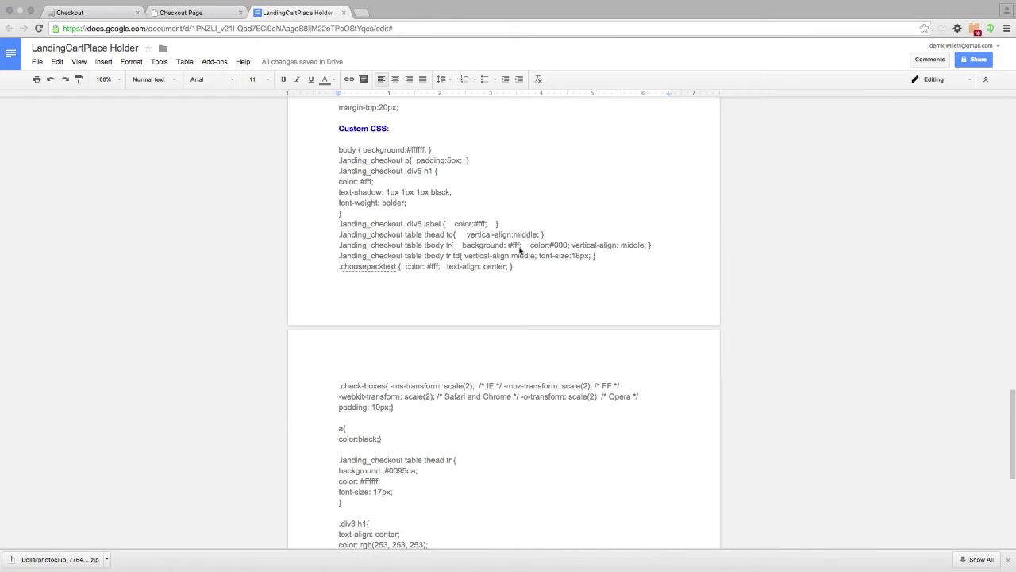
{"action": "scroll", "coordinate": [357, 268], "scroll_direction": "down", "scroll_amount": 3}
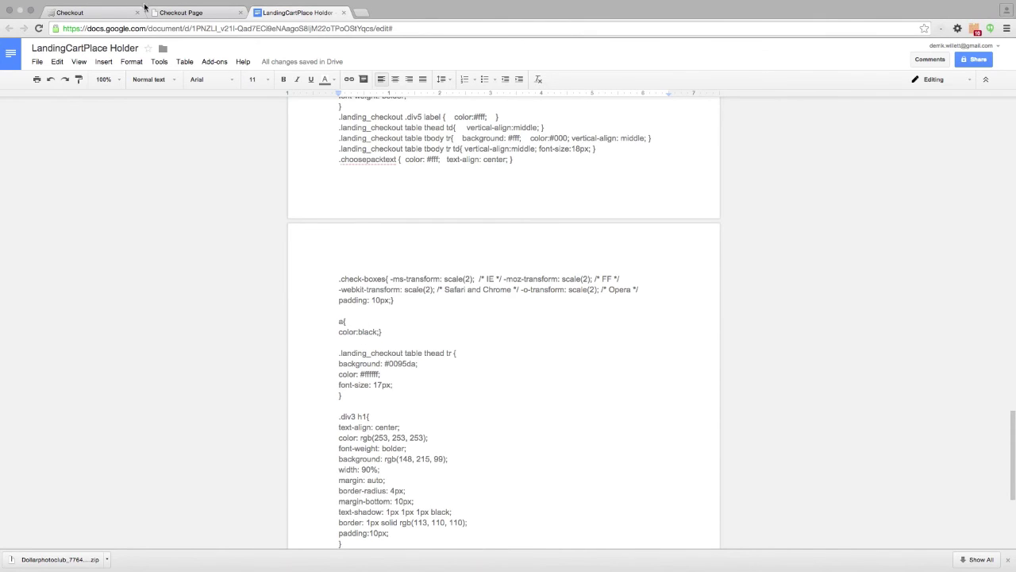
{"action": "left_click", "coordinate": [198, 13]}
{"action": "left_click", "coordinate": [76, 11]}
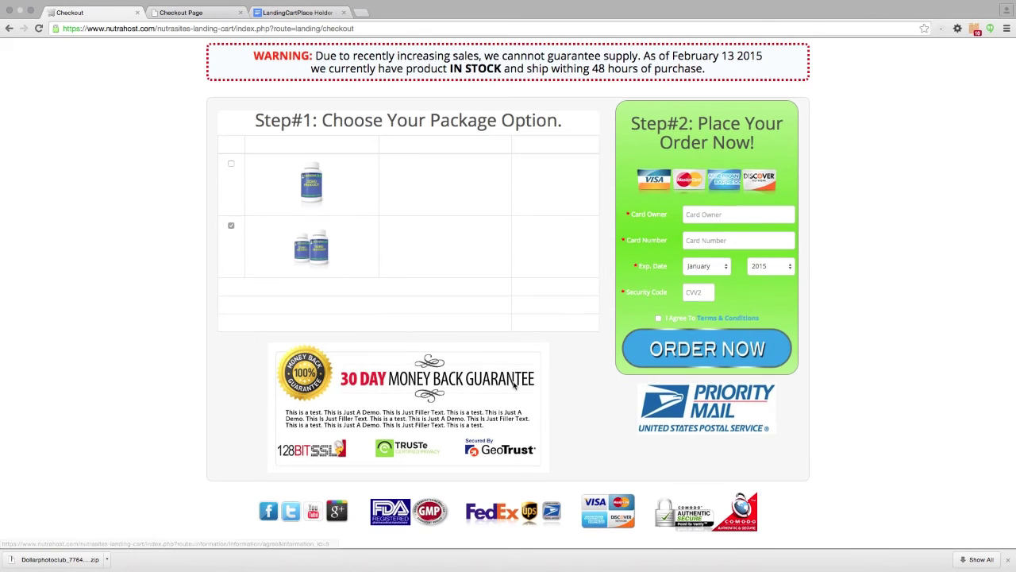
{"action": "left_click", "coordinate": [191, 13]}
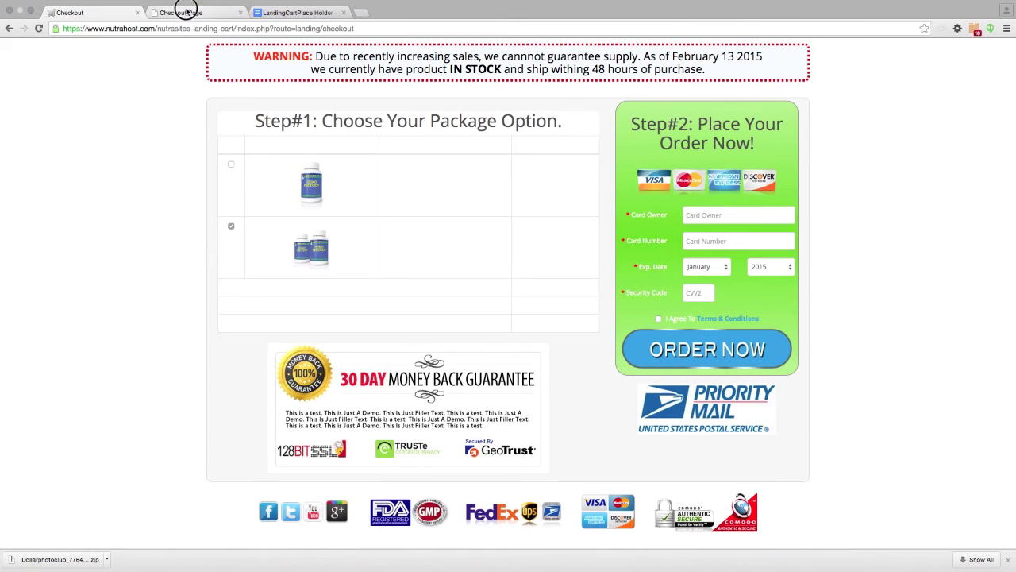
{"action": "scroll", "coordinate": [378, 246], "scroll_direction": "up", "scroll_amount": 2}
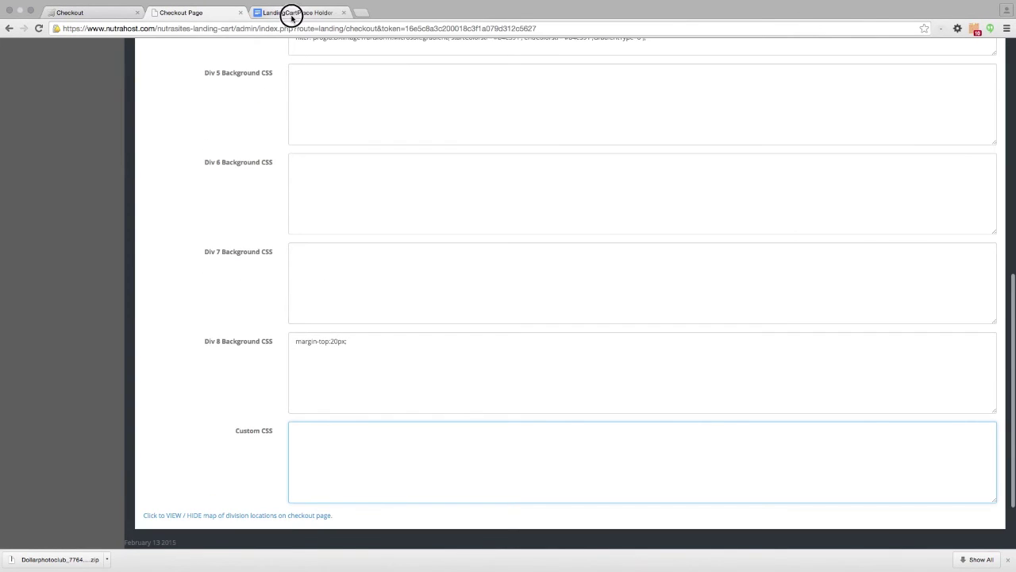
- Copy the whole Custom CSS block, from the body rule through .finaltotal_tr, from the document into the checkout page's Custom CSS field
{"action": "left_click", "coordinate": [293, 14]}
{"action": "scroll", "coordinate": [476, 356], "scroll_direction": "down", "scroll_amount": 1}
{"action": "scroll", "coordinate": [475, 357], "scroll_direction": "down", "scroll_amount": 3}
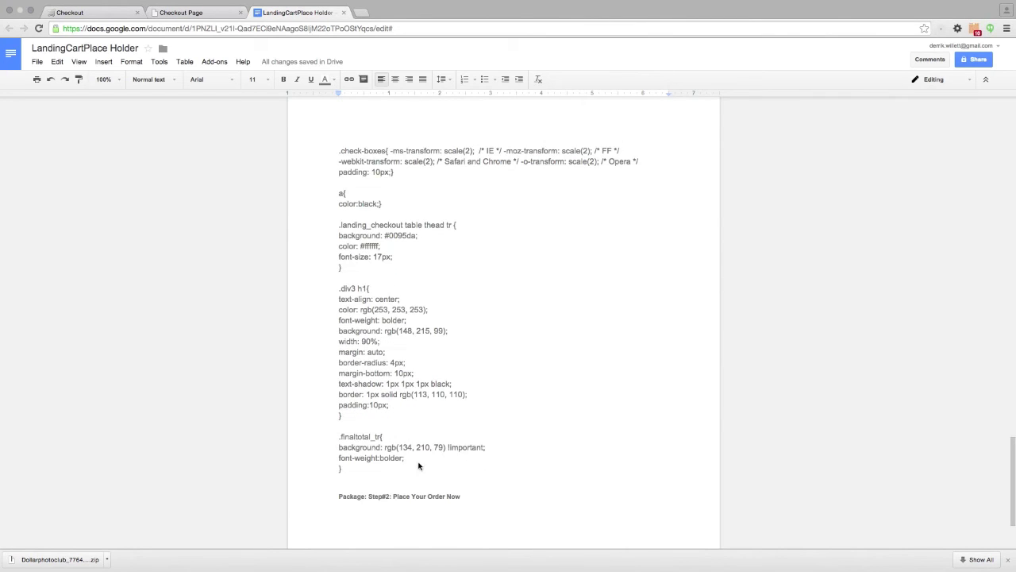
{"action": "left_click_drag", "start_coordinate": [356, 469], "coordinate": [338, 276]}
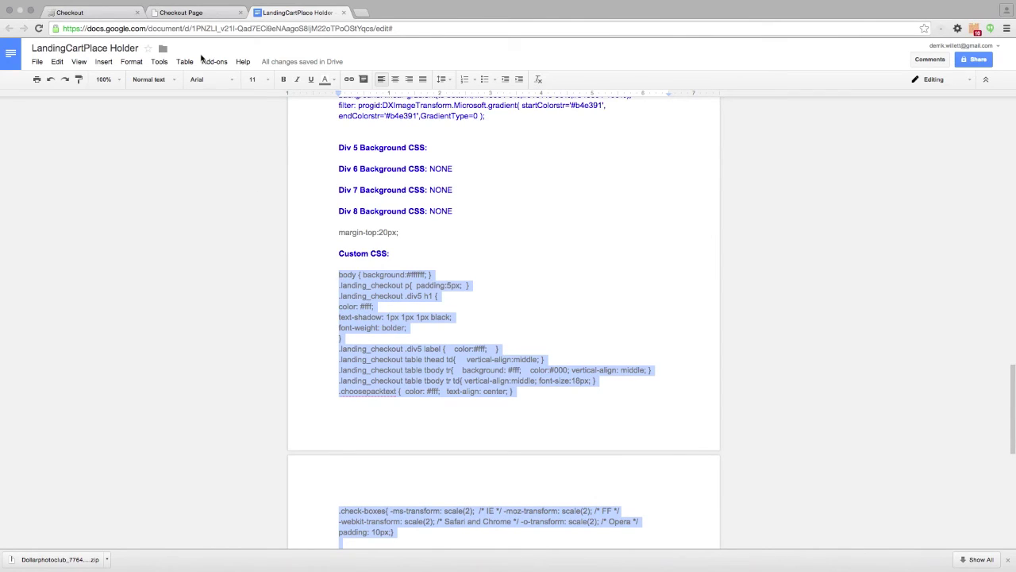
{"action": "left_click", "coordinate": [205, 12]}
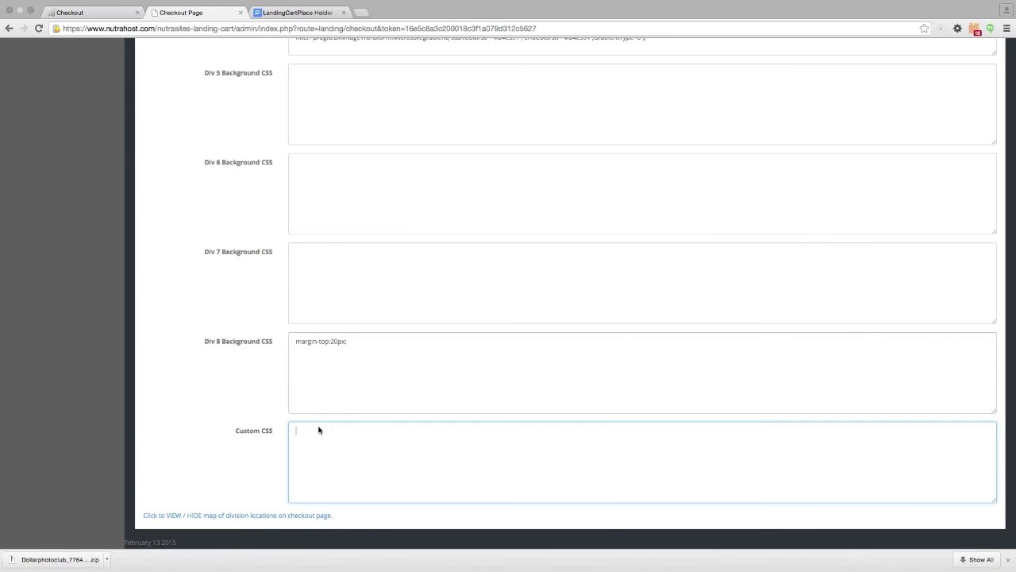
{"action": "key", "text": "super+v"}
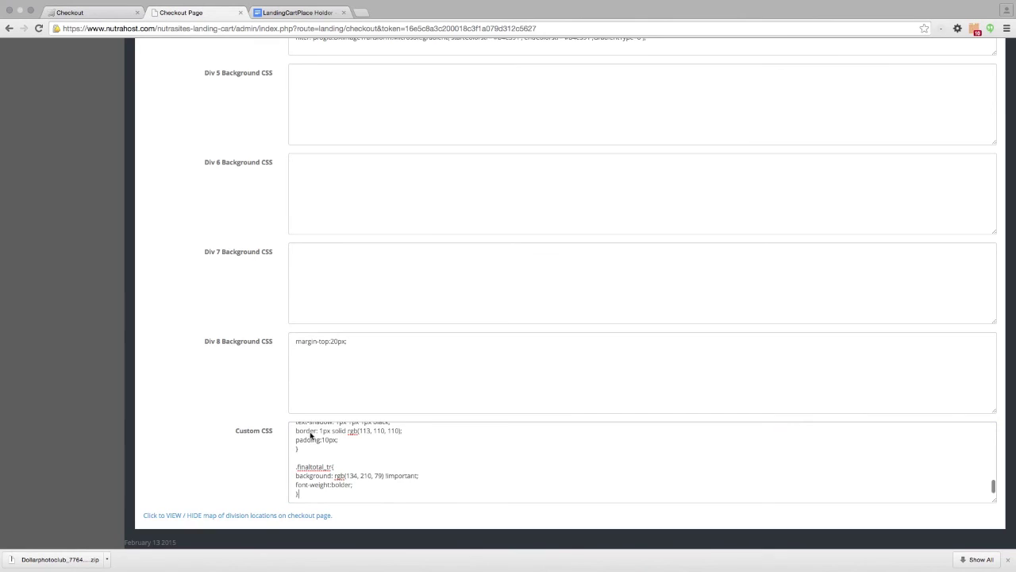
- Save the checkout page and reload the storefront checkout to inspect the package table's styling
{"action": "scroll", "coordinate": [357, 440], "scroll_direction": "up", "scroll_amount": 3}
{"action": "scroll", "coordinate": [229, 439], "scroll_direction": "up", "scroll_amount": 3}
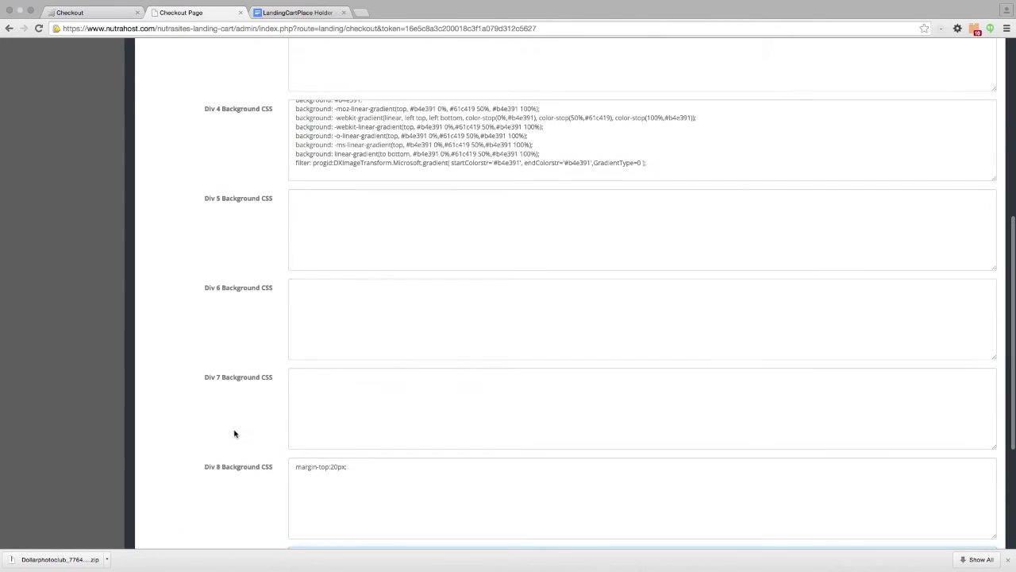
{"action": "scroll", "coordinate": [234, 433], "scroll_direction": "down", "scroll_amount": 4}
{"action": "scroll", "coordinate": [510, 445], "scroll_direction": "up", "scroll_amount": 10}
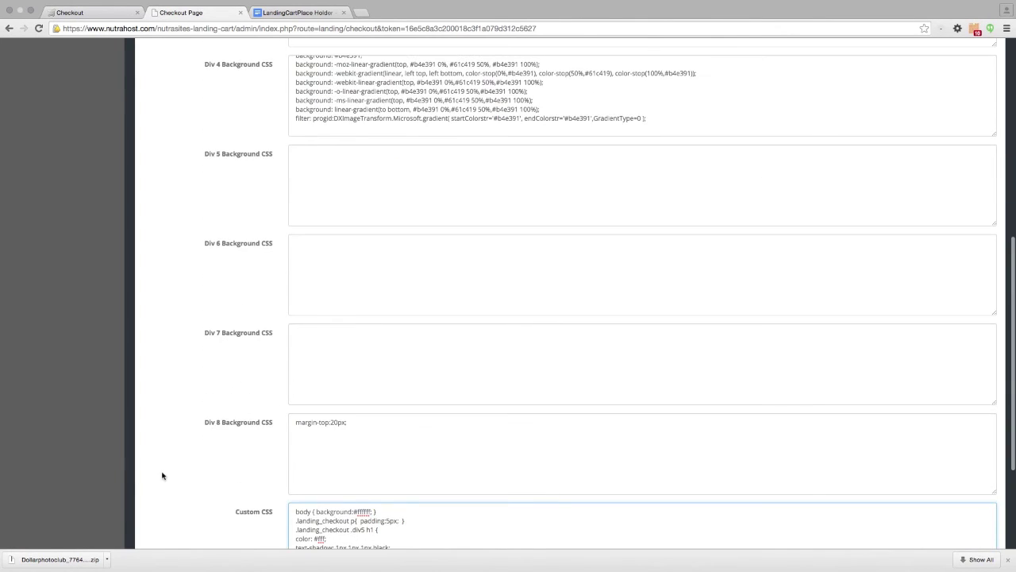
{"action": "left_click", "coordinate": [937, 64]}
{"action": "scroll", "coordinate": [937, 64], "scroll_direction": "up", "scroll_amount": 2}
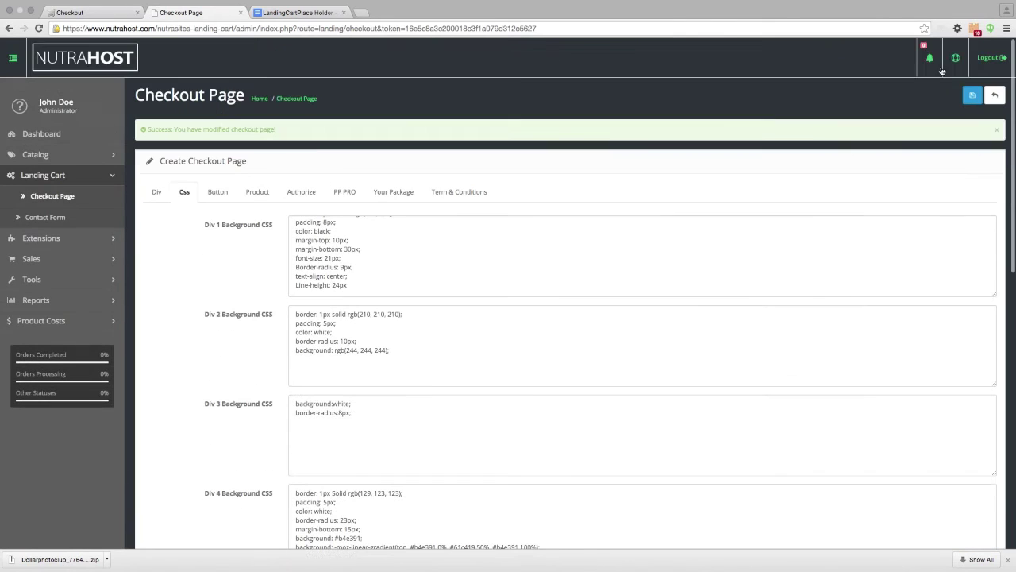
{"action": "left_click", "coordinate": [972, 95]}
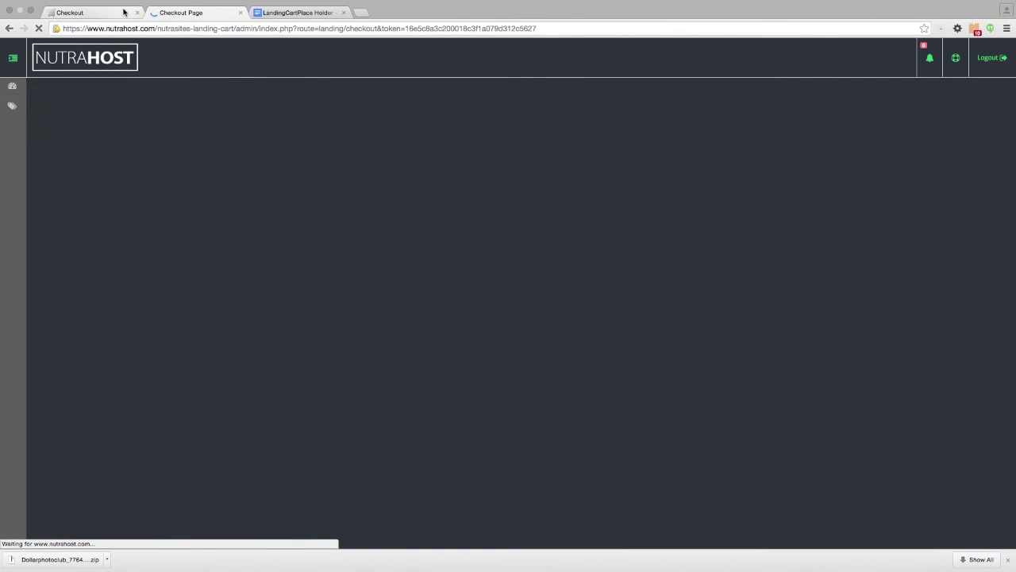
{"action": "left_click", "coordinate": [105, 13]}
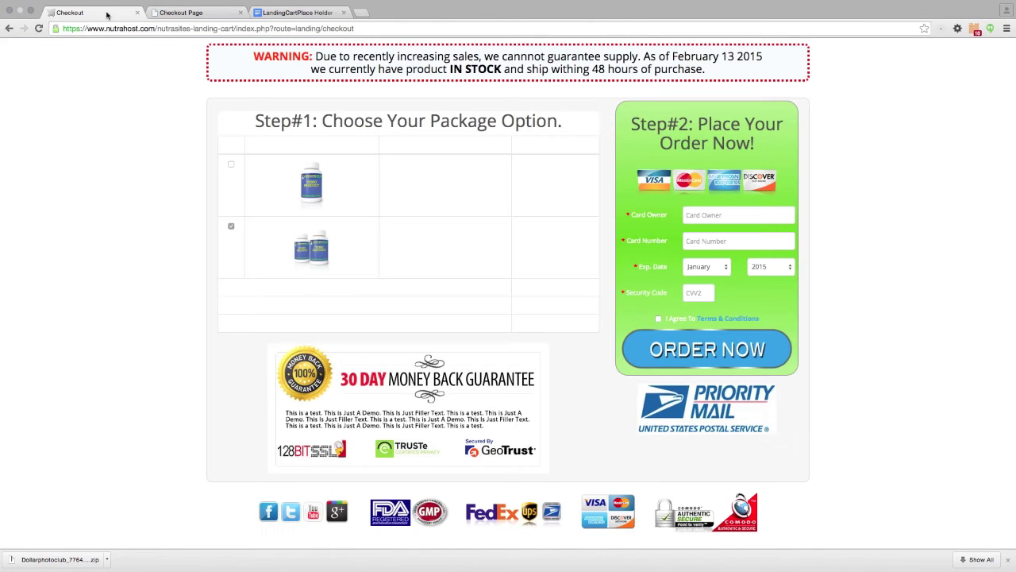
{"action": "left_click", "coordinate": [39, 28]}
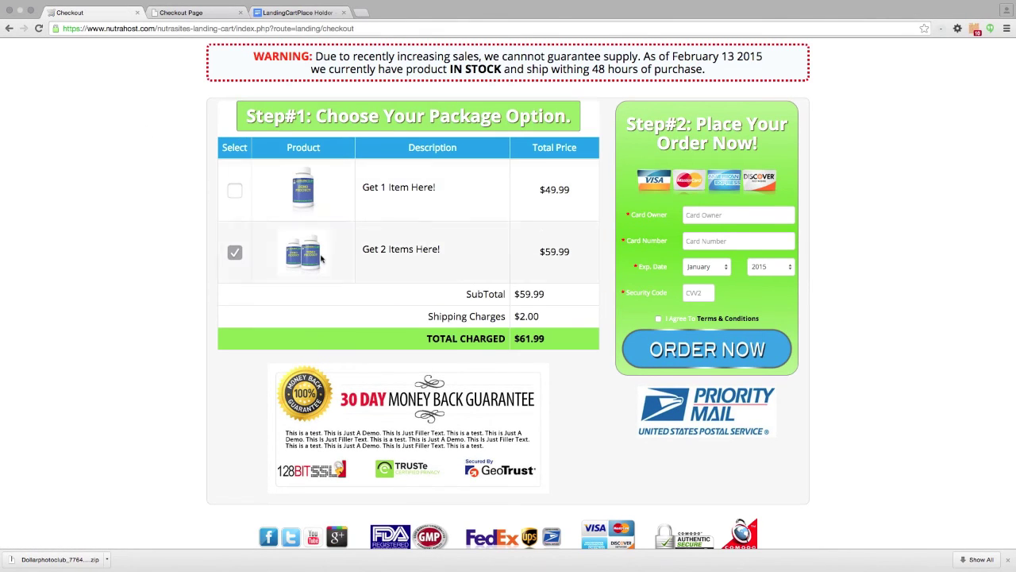
{"action": "left_click_drag", "start_coordinate": [401, 187], "coordinate": [437, 191]}
- Reopen the admin checkout page's CSS settings and set the body background in Custom CSS to yellow
{"action": "left_click", "coordinate": [199, 13]}
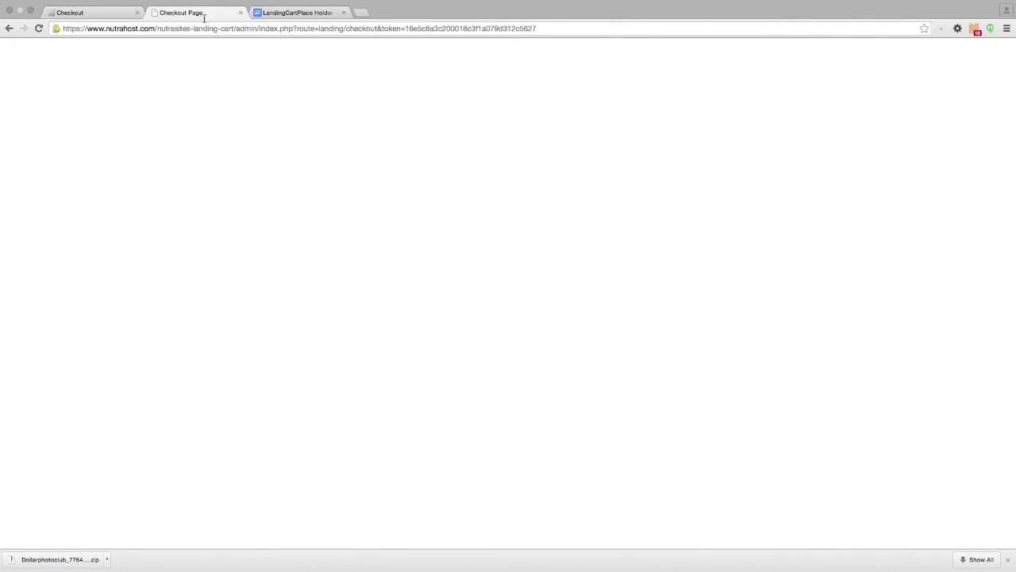
{"action": "scroll", "coordinate": [211, 385], "scroll_direction": "down", "scroll_amount": 15}
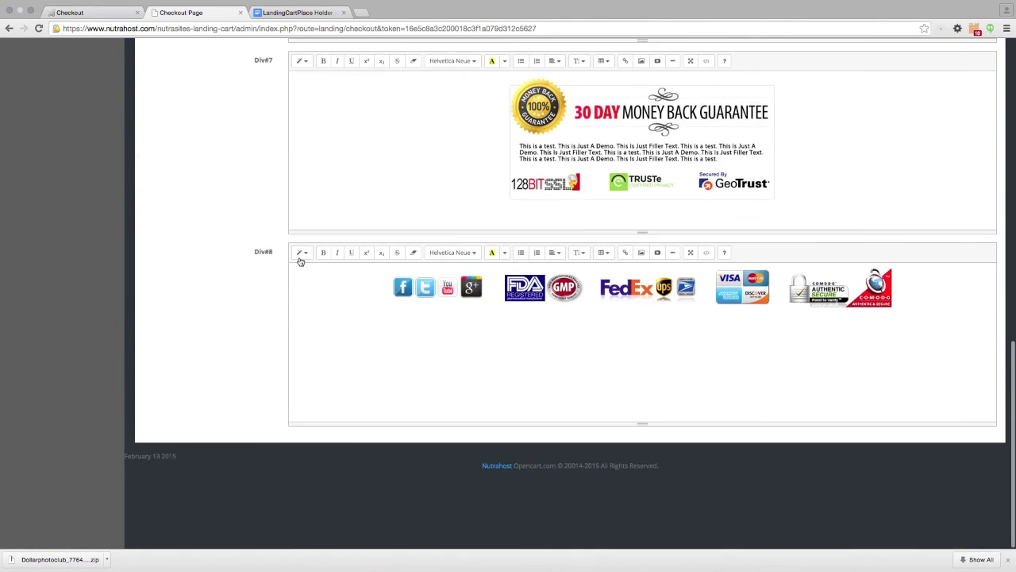
{"action": "scroll", "coordinate": [299, 261], "scroll_direction": "up", "scroll_amount": 10}
{"action": "left_click", "coordinate": [185, 80]}
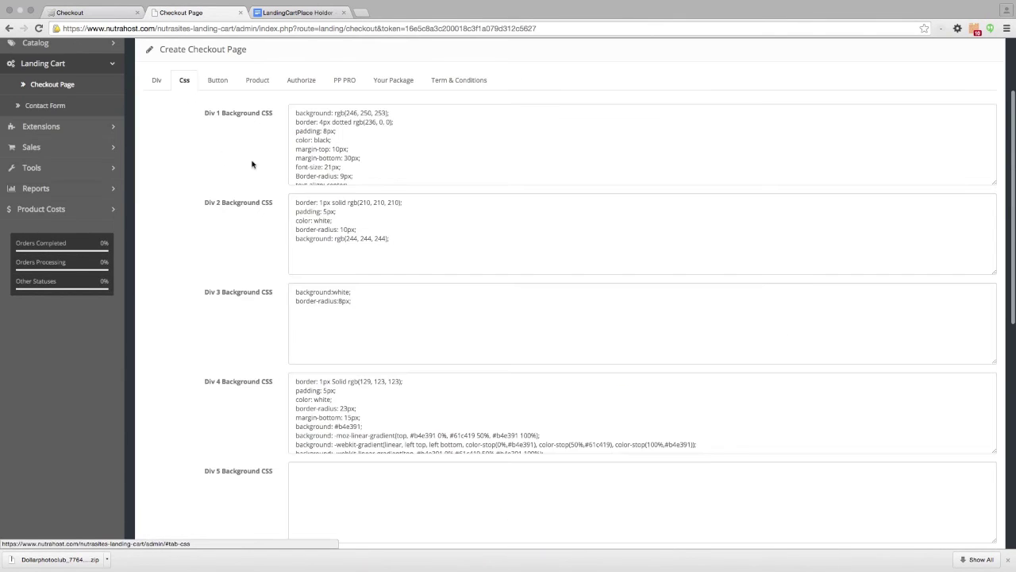
{"action": "scroll", "coordinate": [356, 362], "scroll_direction": "down", "scroll_amount": 10}
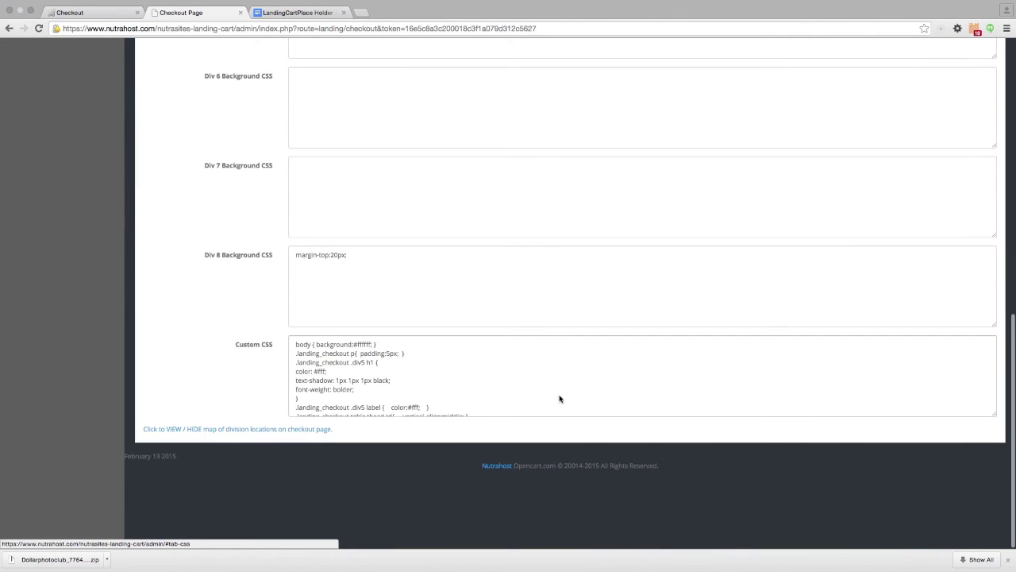
{"action": "left_click_drag", "start_coordinate": [371, 347], "coordinate": [360, 347]}
{"action": "key", "text": "BackSpace"}
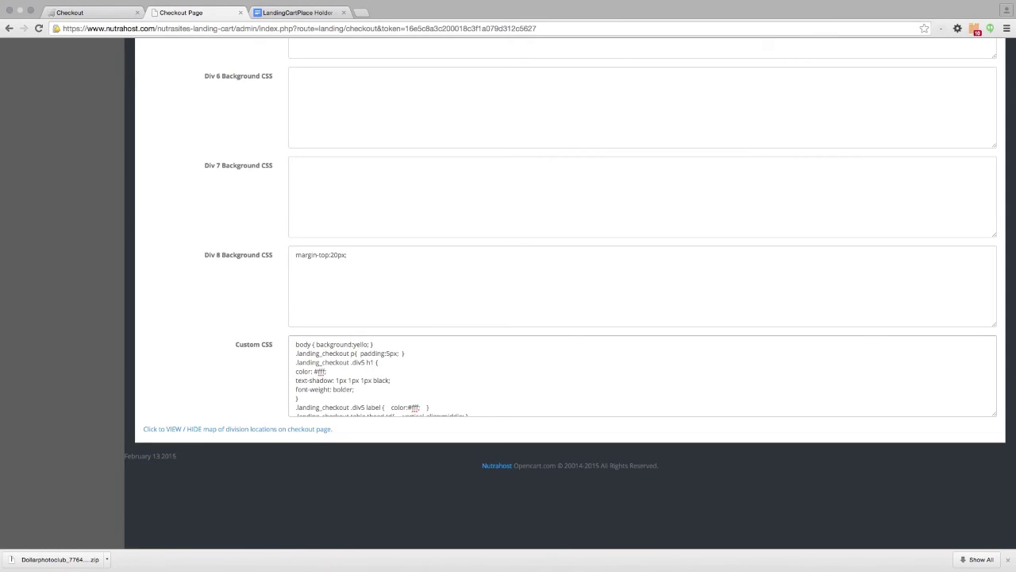
- Save the checkout page and reload the storefront checkout to check the page's body background colour
{"action": "scroll", "coordinate": [553, 351], "scroll_direction": "up", "scroll_amount": 10}
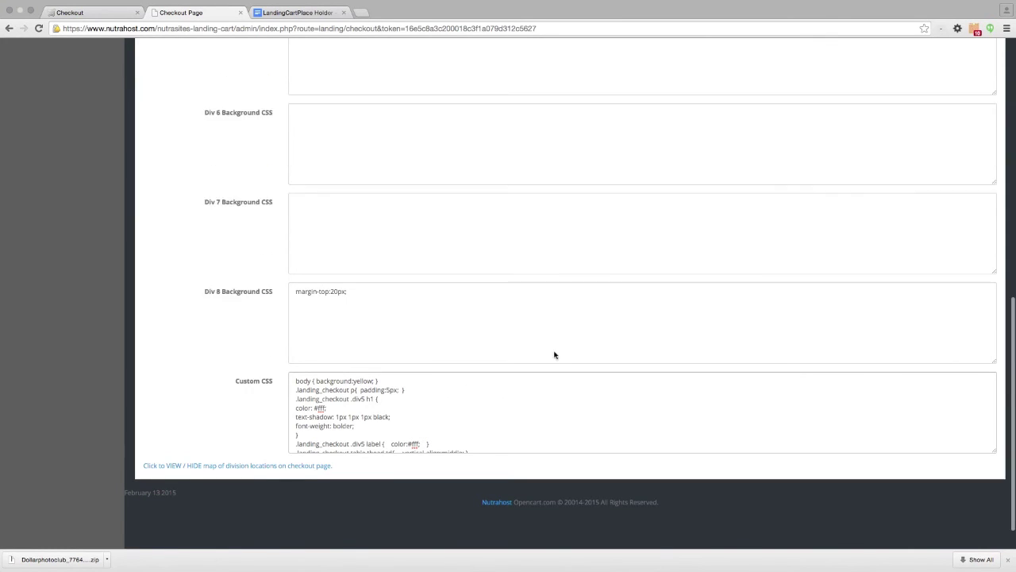
{"action": "scroll", "coordinate": [955, 93], "scroll_direction": "up", "scroll_amount": 6}
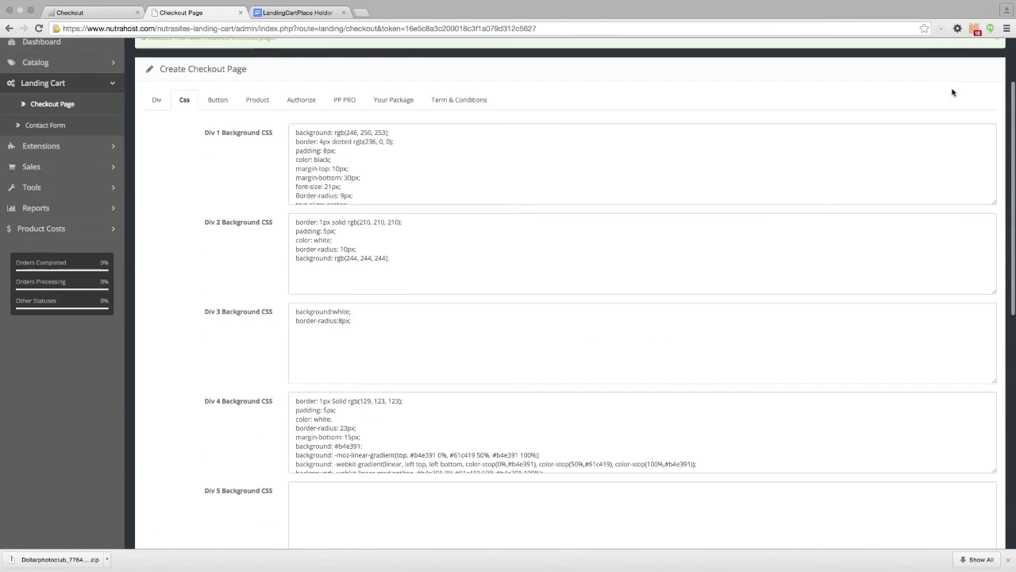
{"action": "left_click", "coordinate": [973, 80]}
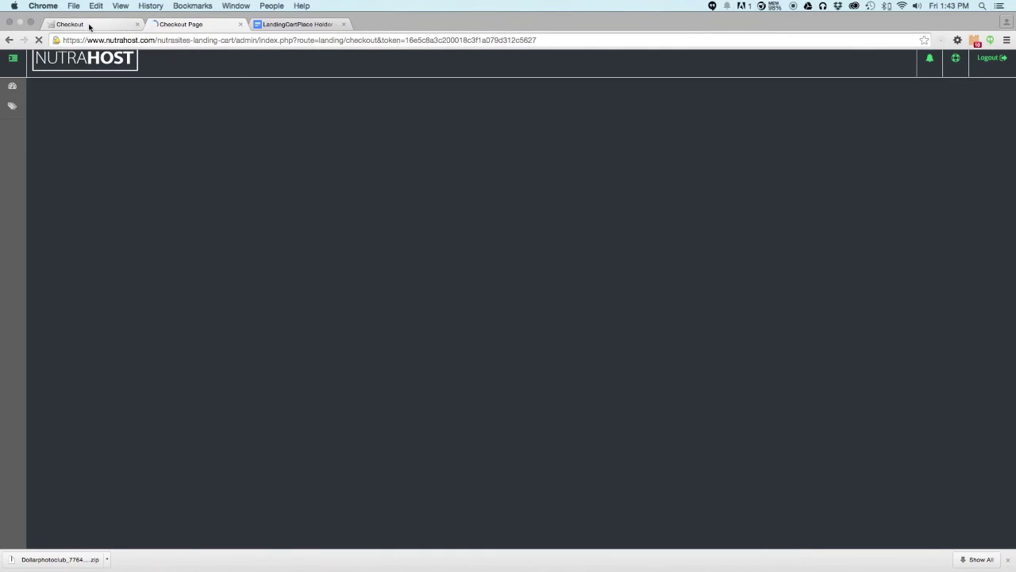
{"action": "left_click", "coordinate": [91, 13]}
{"action": "left_click", "coordinate": [39, 38]}
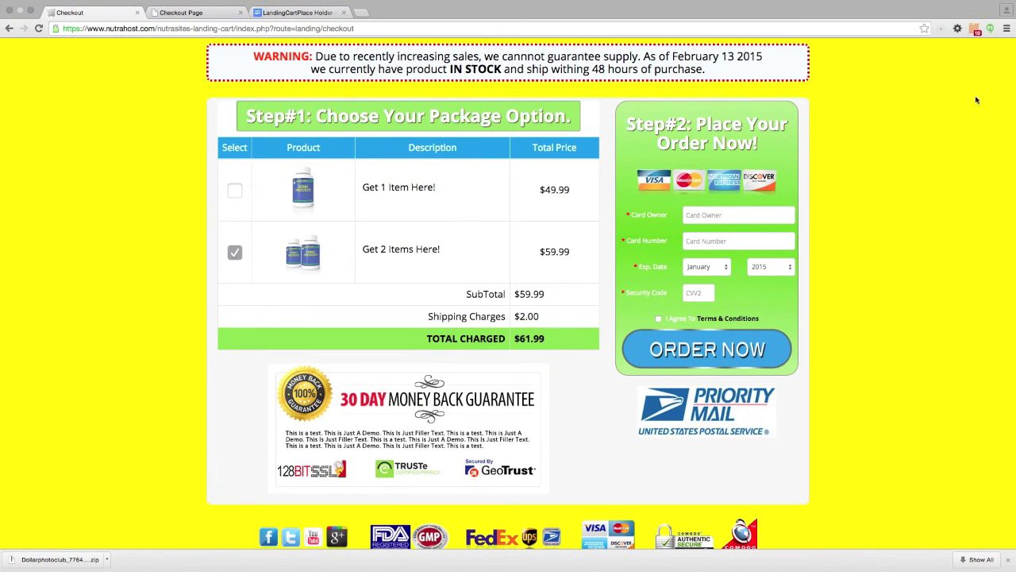
- Return to the admin checkout page's CSS settings and set the body background in Custom CSS to white
{"action": "left_click", "coordinate": [181, 14]}
{"action": "scroll", "coordinate": [494, 387], "scroll_direction": "down", "scroll_amount": 10}
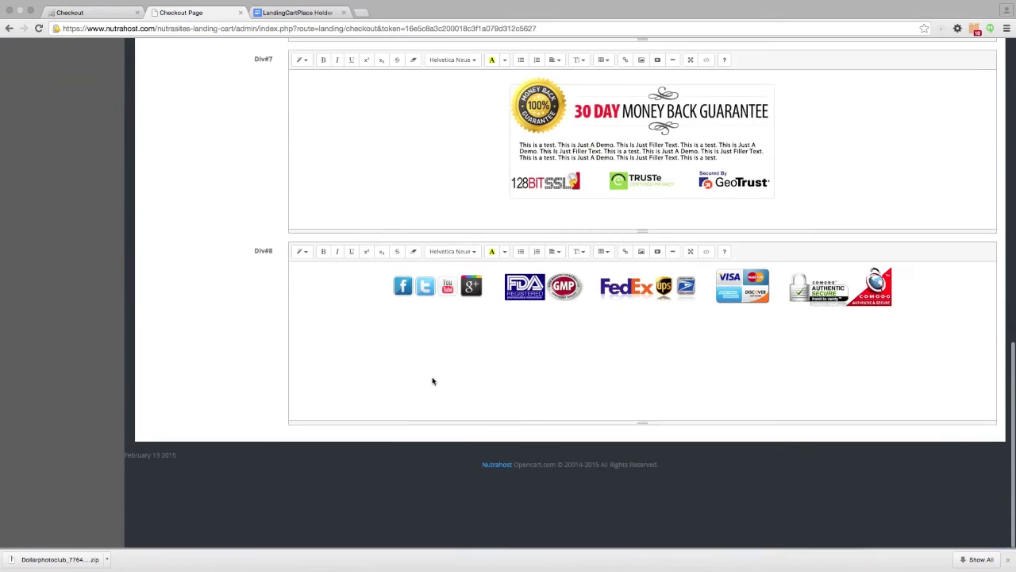
{"action": "scroll", "coordinate": [261, 211], "scroll_direction": "up", "scroll_amount": 8}
{"action": "scroll", "coordinate": [255, 210], "scroll_direction": "up", "scroll_amount": 6}
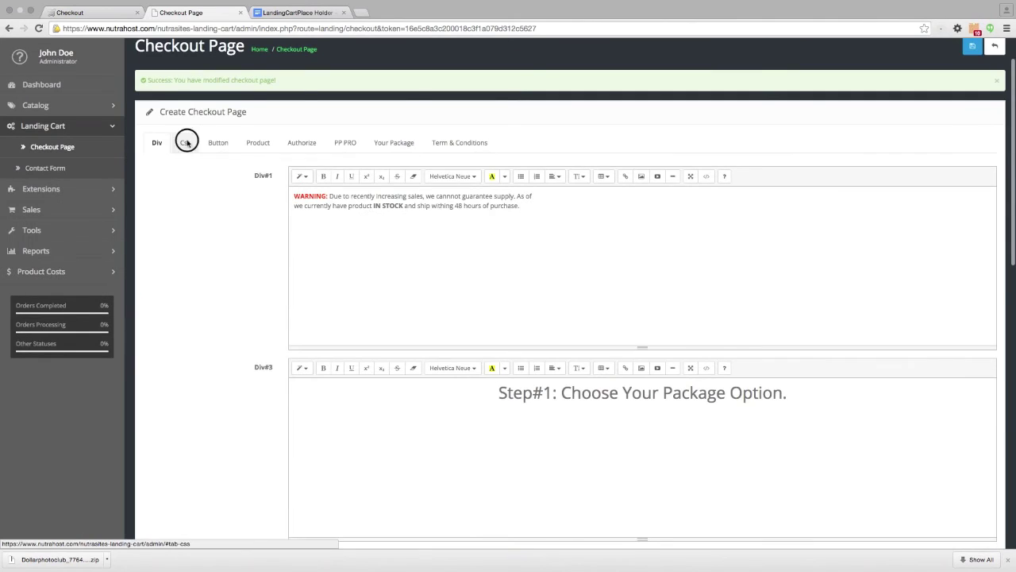
{"action": "left_click", "coordinate": [186, 138]}
{"action": "scroll", "coordinate": [388, 389], "scroll_direction": "down", "scroll_amount": 3}
{"action": "scroll", "coordinate": [388, 389], "scroll_direction": "down", "scroll_amount": 5}
{"action": "scroll", "coordinate": [391, 408], "scroll_direction": "down", "scroll_amount": 3}
{"action": "scroll", "coordinate": [351, 410], "scroll_direction": "up", "scroll_amount": 2}
{"action": "scroll", "coordinate": [278, 434], "scroll_direction": "up", "scroll_amount": 1}
{"action": "scroll", "coordinate": [277, 434], "scroll_direction": "down", "scroll_amount": 2}
{"action": "scroll", "coordinate": [380, 417], "scroll_direction": "up", "scroll_amount": 3}
{"action": "scroll", "coordinate": [380, 417], "scroll_direction": "up", "scroll_amount": 4}
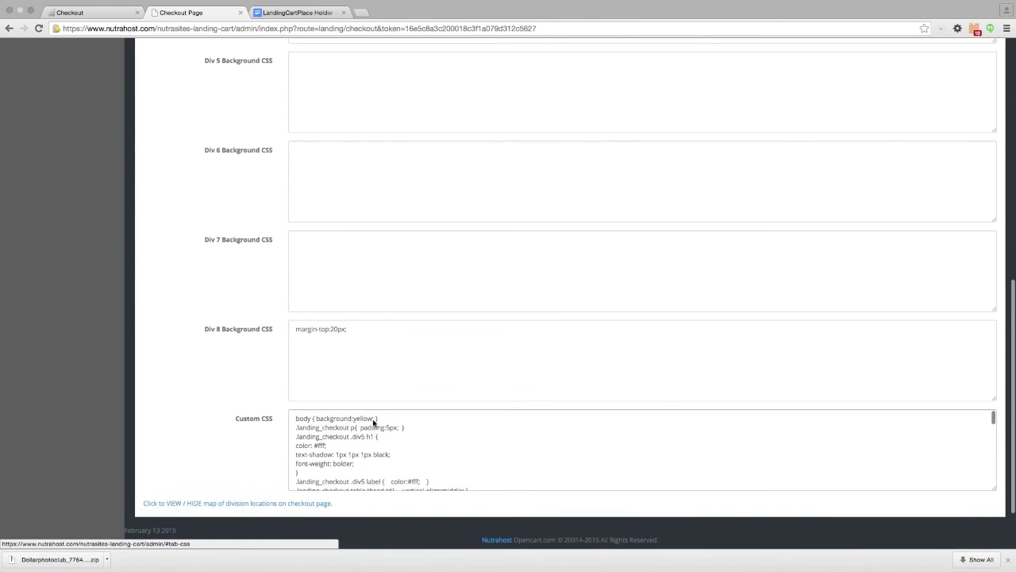
{"action": "left_click", "coordinate": [375, 421]}
{"action": "key", "text": "BackSpace"}
{"action": "key", "text": "BackSpace"}
{"action": "key", "text": "BackSpace"}
{"action": "key", "text": "BackSpace"}
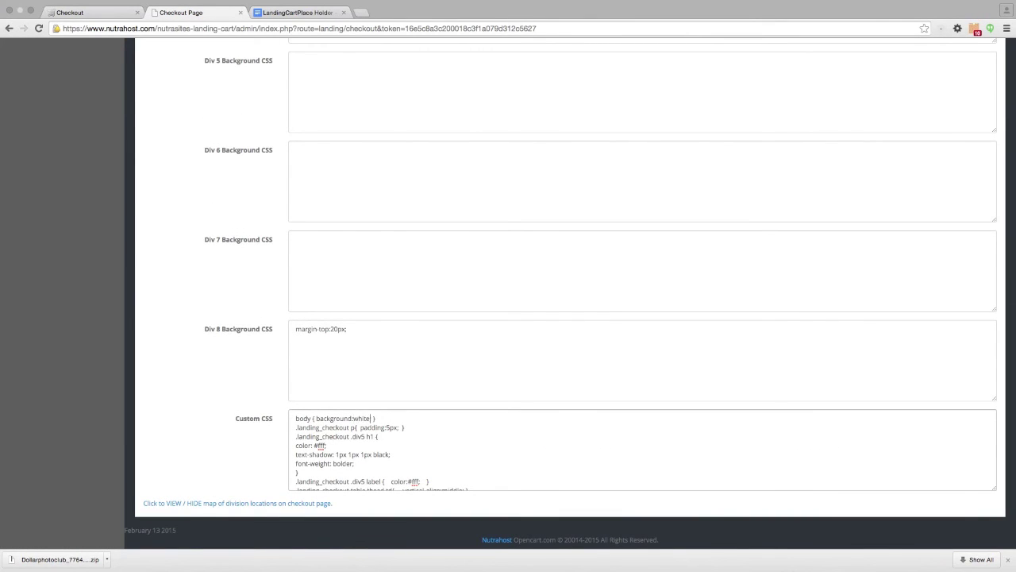
- Examine the .landing_checkout .div5 label colour rule in Custom CSS and compare it with the storefront's card form labels
{"action": "scroll", "coordinate": [371, 429], "scroll_direction": "down", "scroll_amount": 2}
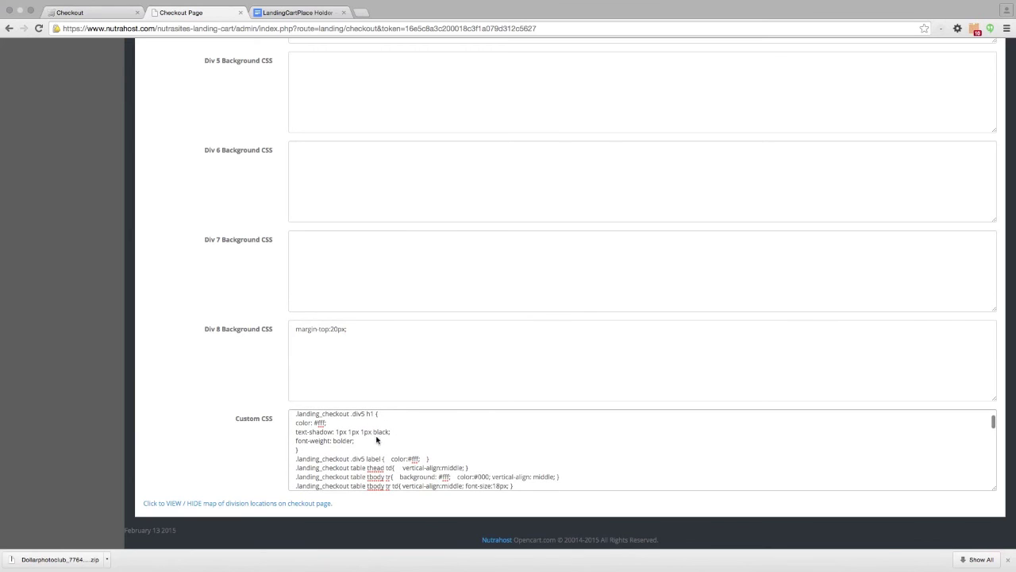
{"action": "scroll", "coordinate": [403, 470], "scroll_direction": "down", "scroll_amount": 1}
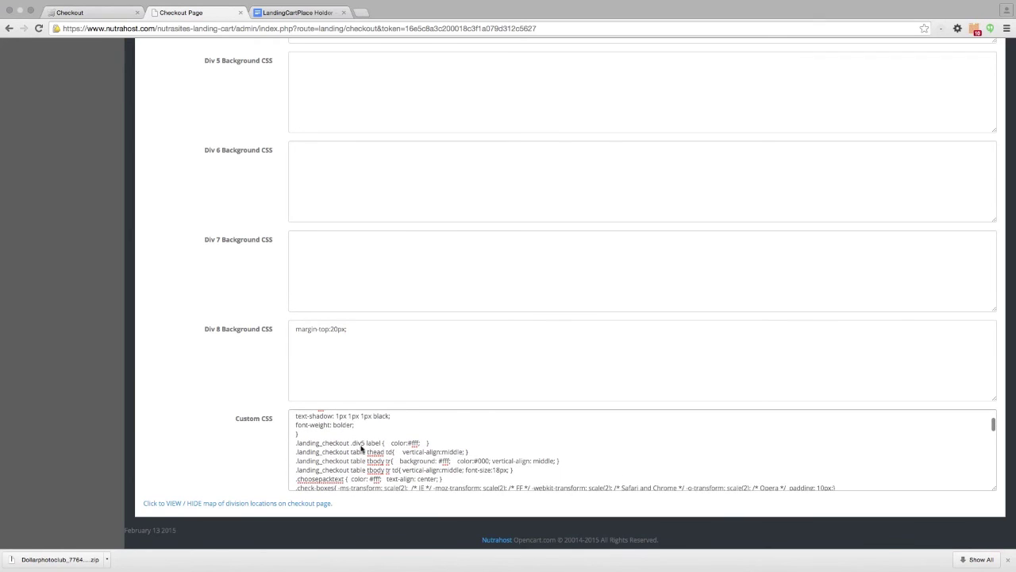
{"action": "scroll", "coordinate": [325, 452], "scroll_direction": "down", "scroll_amount": 1}
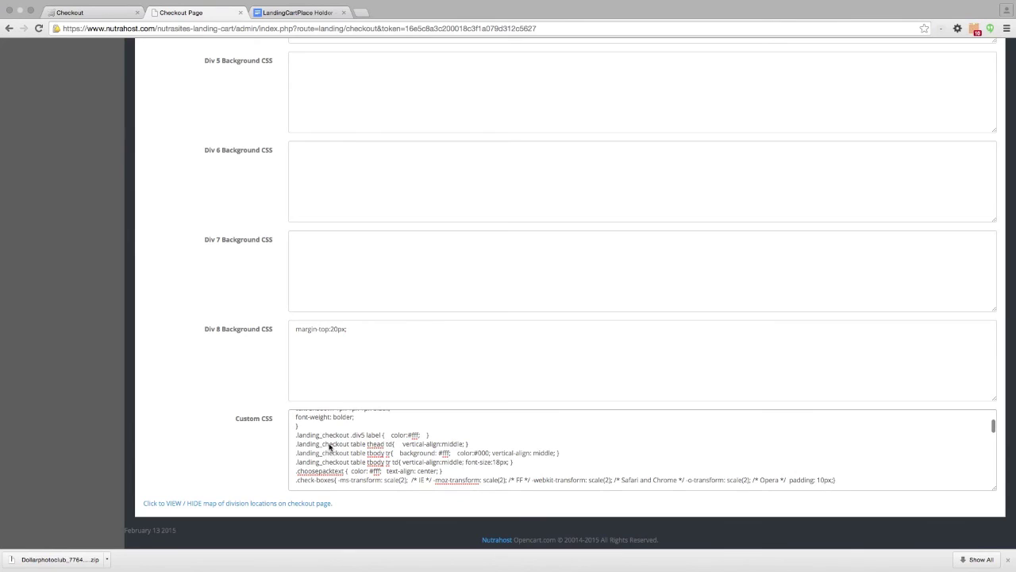
{"action": "scroll", "coordinate": [318, 443], "scroll_direction": "up", "scroll_amount": 1}
{"action": "left_click_drag", "start_coordinate": [297, 439], "coordinate": [435, 448]}
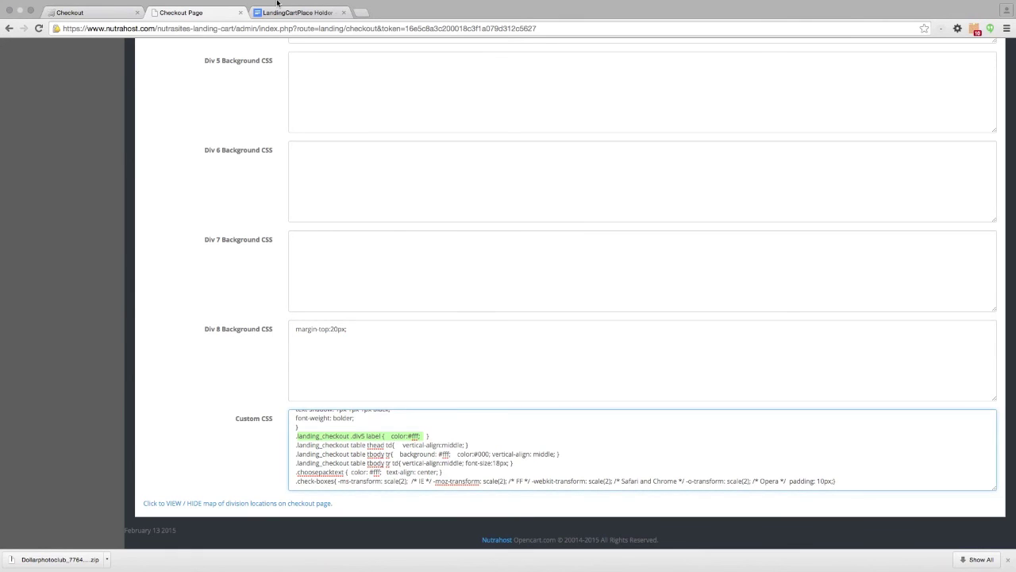
{"action": "left_click", "coordinate": [306, 11]}
{"action": "left_click", "coordinate": [92, 13]}
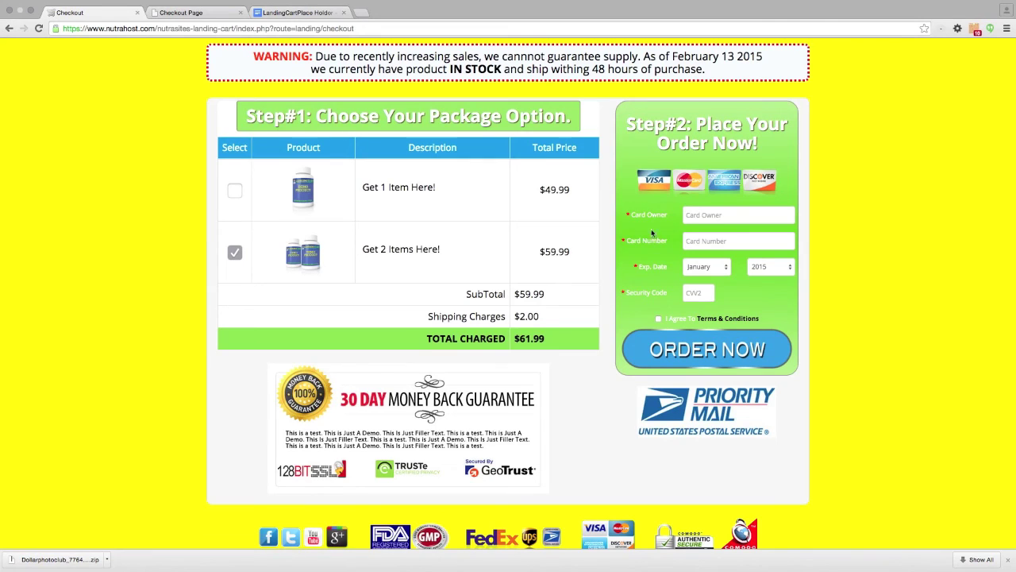
{"action": "left_click_drag", "start_coordinate": [635, 215], "coordinate": [661, 217]}
{"action": "left_click", "coordinate": [213, 12]}
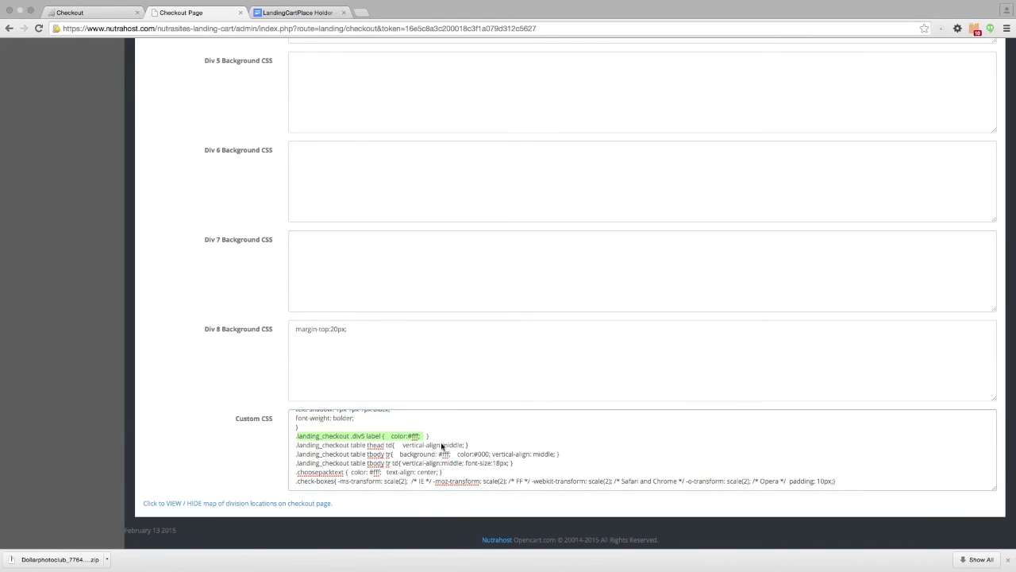
- Examine the landing_checkout table header and .div3 h1 rules in Custom CSS and compare them with the storefront checkout's headings
{"action": "scroll", "coordinate": [441, 447], "scroll_direction": "down", "scroll_amount": 3}
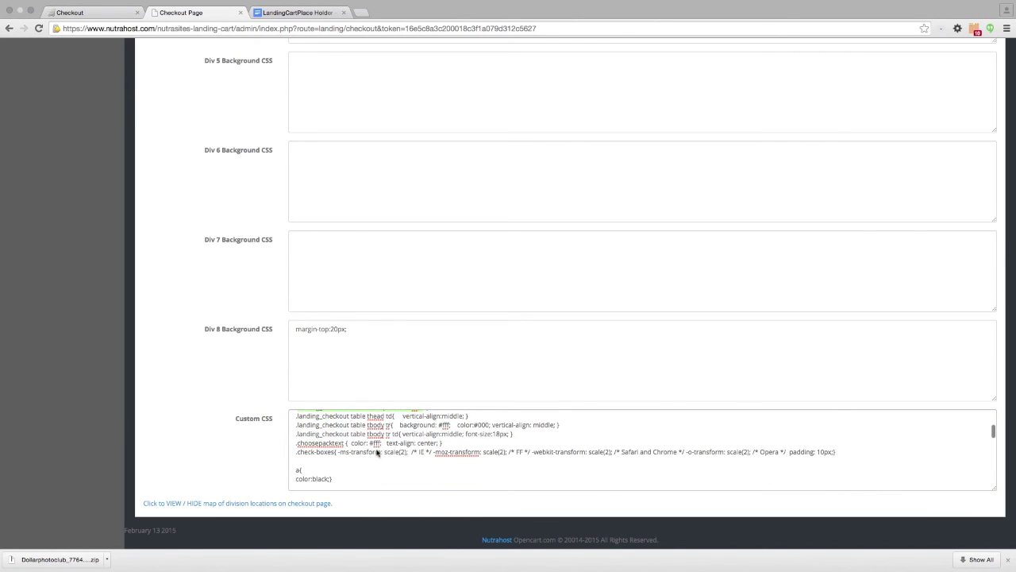
{"action": "scroll", "coordinate": [462, 458], "scroll_direction": "down", "scroll_amount": 5}
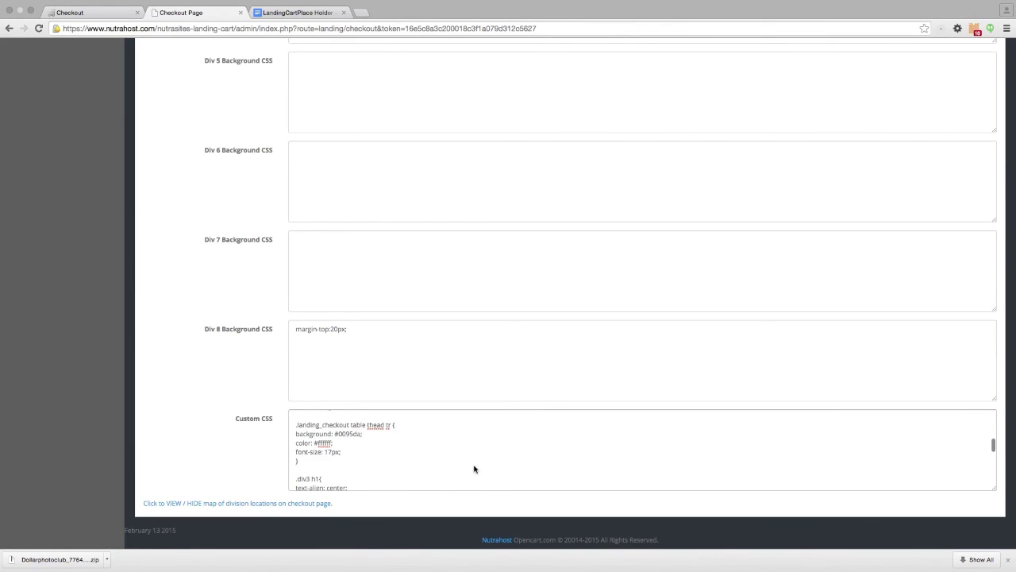
{"action": "left_click_drag", "start_coordinate": [397, 424], "coordinate": [294, 425]}
{"action": "left_click_drag", "start_coordinate": [366, 435], "coordinate": [301, 442]}
{"action": "left_click_drag", "start_coordinate": [358, 457], "coordinate": [301, 453]}
{"action": "scroll", "coordinate": [381, 470], "scroll_direction": "down", "scroll_amount": 2}
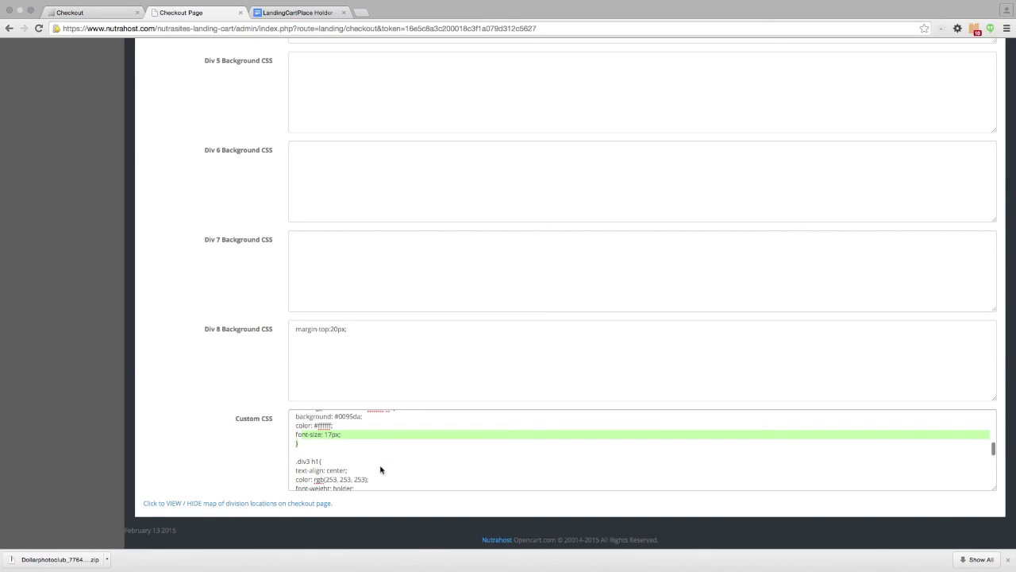
{"action": "left_click_drag", "start_coordinate": [297, 437], "coordinate": [326, 437]}
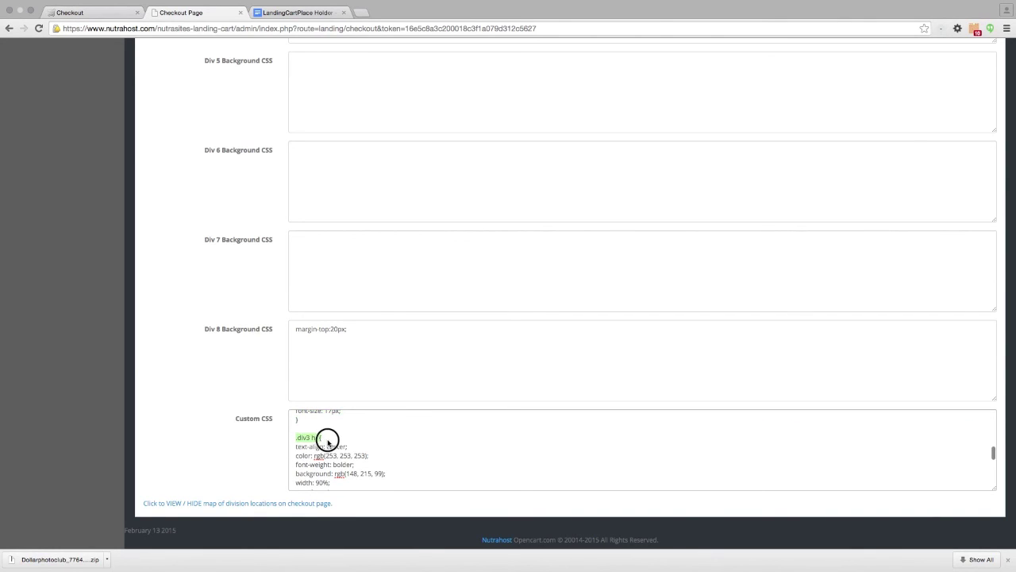
{"action": "scroll", "coordinate": [358, 457], "scroll_direction": "down", "scroll_amount": 1}
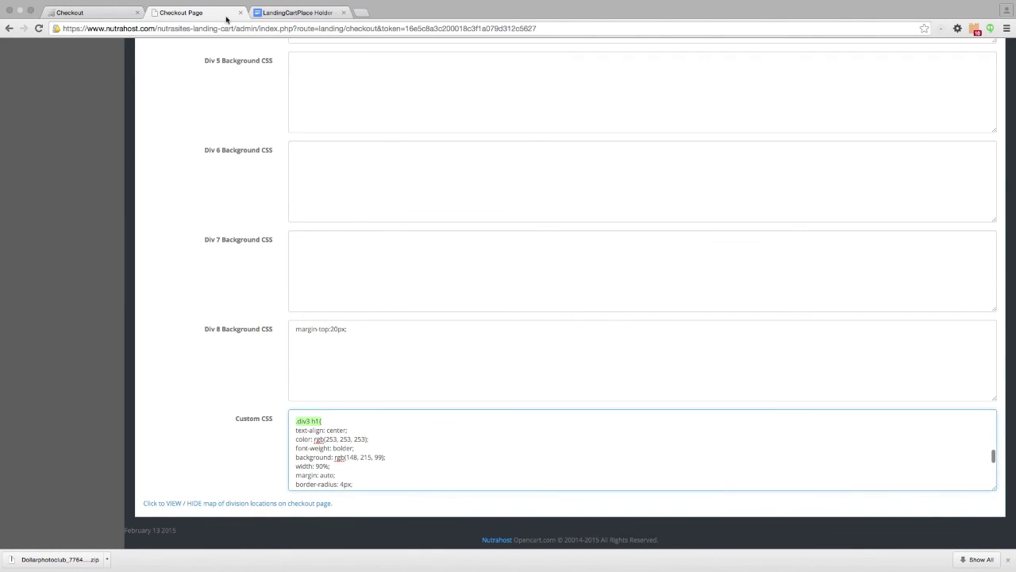
{"action": "left_click", "coordinate": [100, 13]}
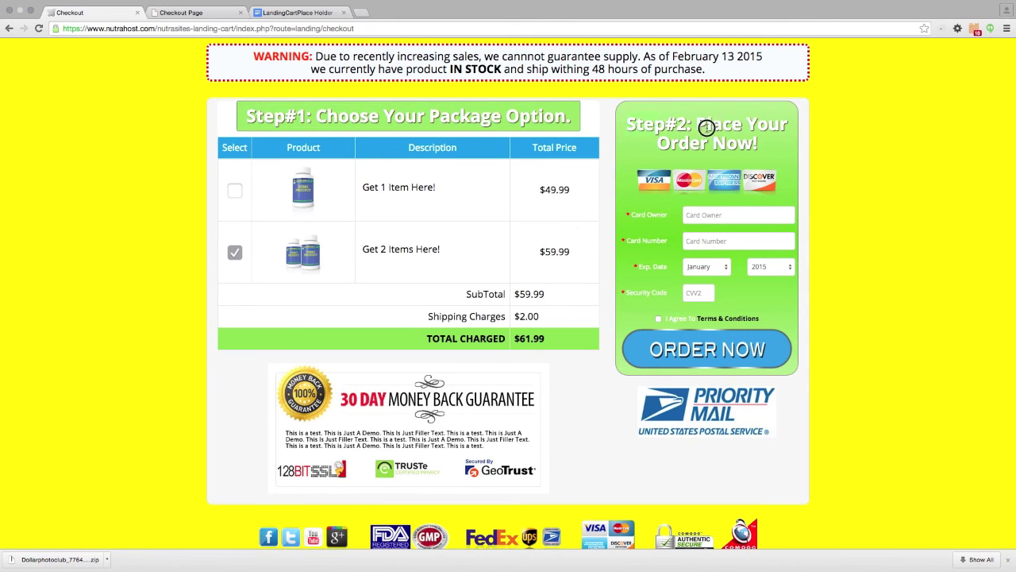
{"action": "scroll", "coordinate": [767, 136], "scroll_direction": "down", "scroll_amount": 1}
{"action": "left_click", "coordinate": [169, 14]}
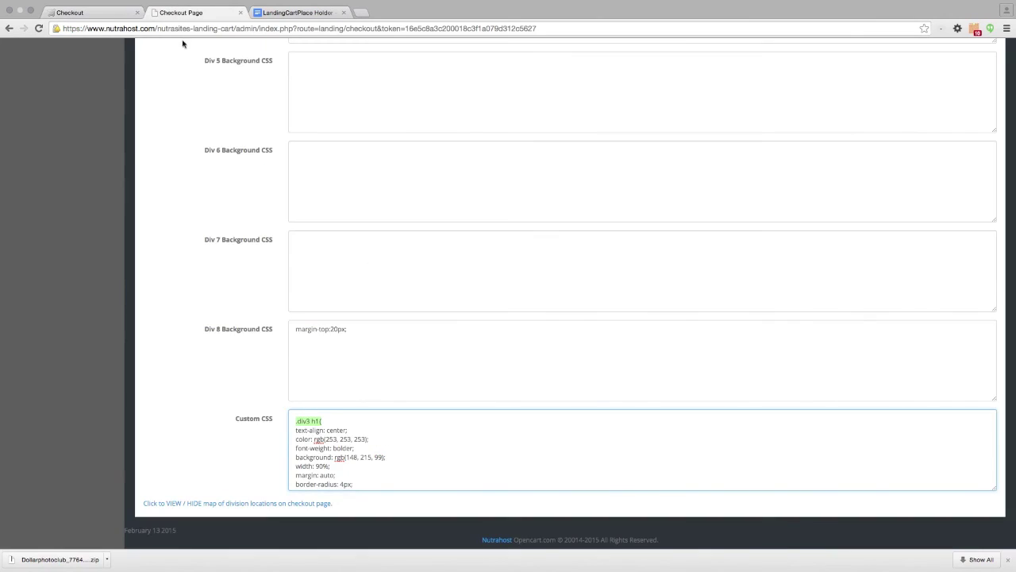
- Examine the .finaltotal_tr rule at the end of Custom CSS and compare it with the storefront checkout's total row
{"action": "scroll", "coordinate": [390, 427], "scroll_direction": "down", "scroll_amount": 10}
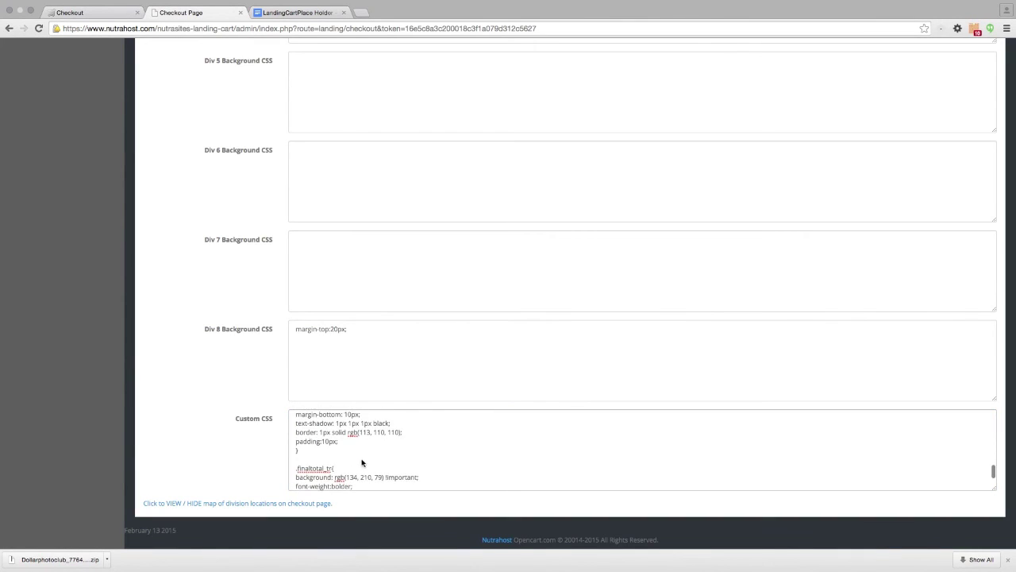
{"action": "scroll", "coordinate": [397, 463], "scroll_direction": "down", "scroll_amount": 1}
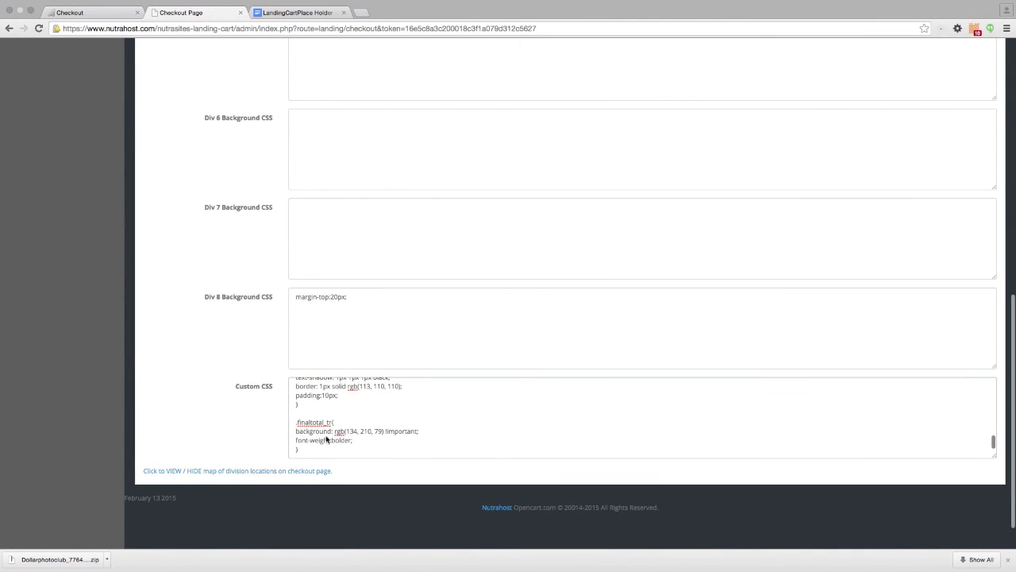
{"action": "left_click", "coordinate": [415, 438]}
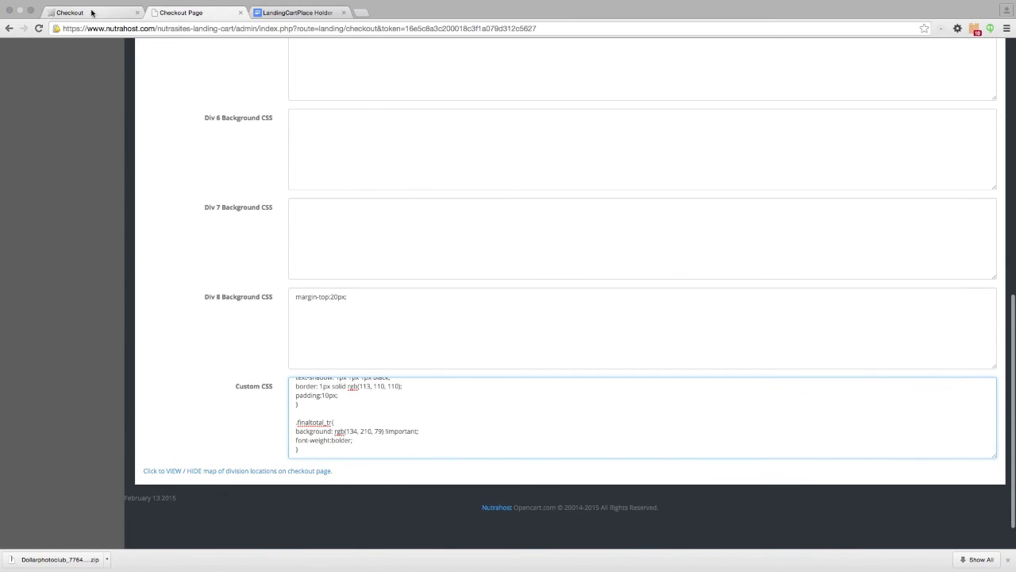
{"action": "left_click", "coordinate": [92, 13]}
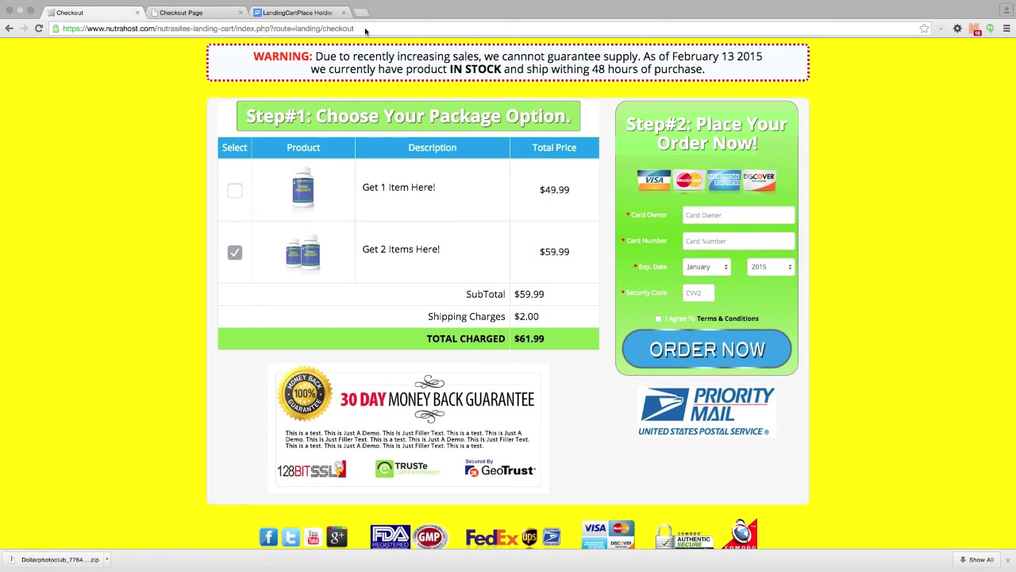
{"action": "left_click", "coordinate": [337, 28]}
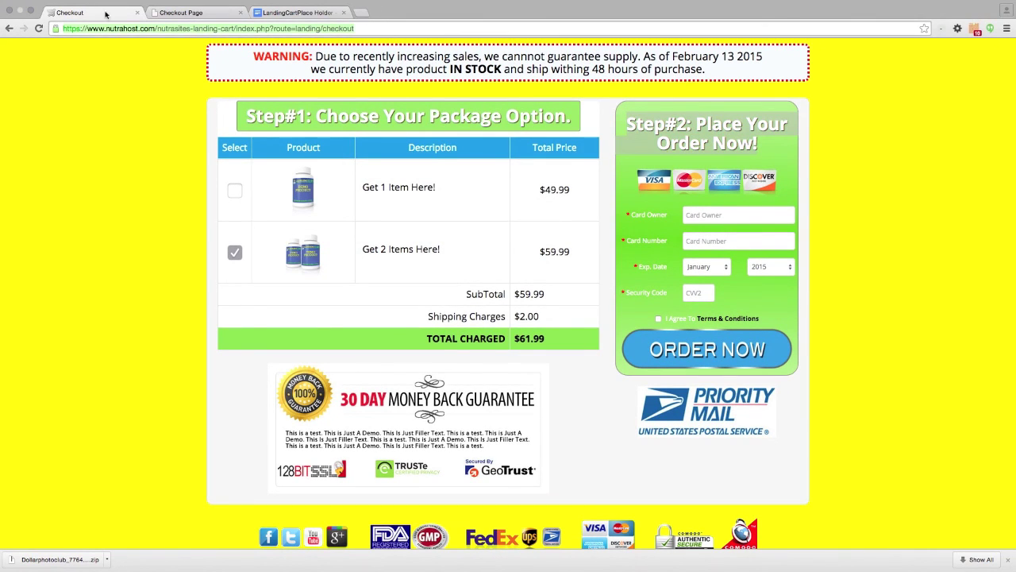
- Save the admin checkout page and reload the storefront checkout to check its body background
{"action": "left_click", "coordinate": [191, 13]}
{"action": "scroll", "coordinate": [387, 443], "scroll_direction": "up", "scroll_amount": 5}
{"action": "scroll", "coordinate": [387, 443], "scroll_direction": "up", "scroll_amount": 4}
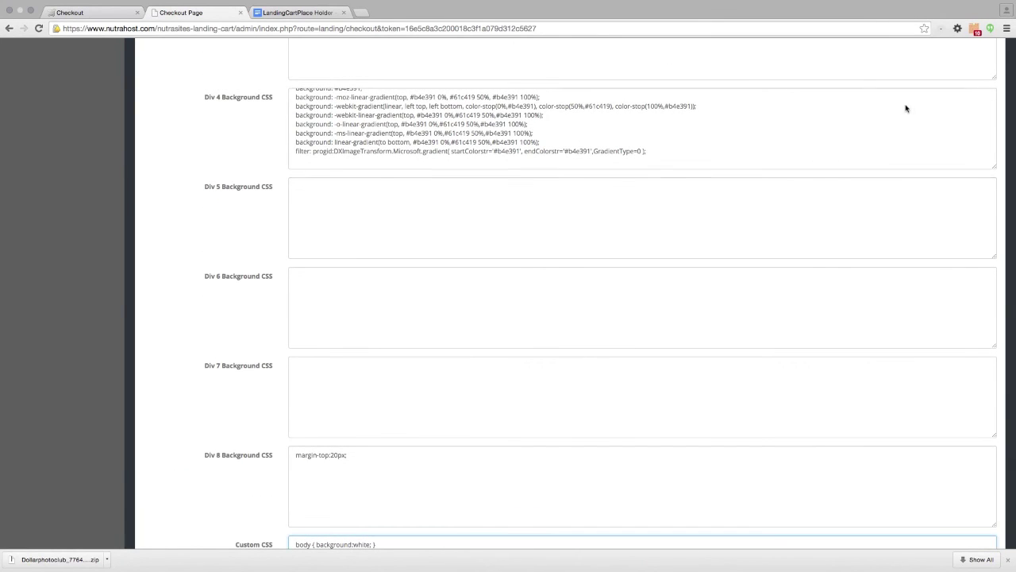
{"action": "scroll", "coordinate": [887, 124], "scroll_direction": "up", "scroll_amount": 10}
{"action": "left_click", "coordinate": [973, 94]}
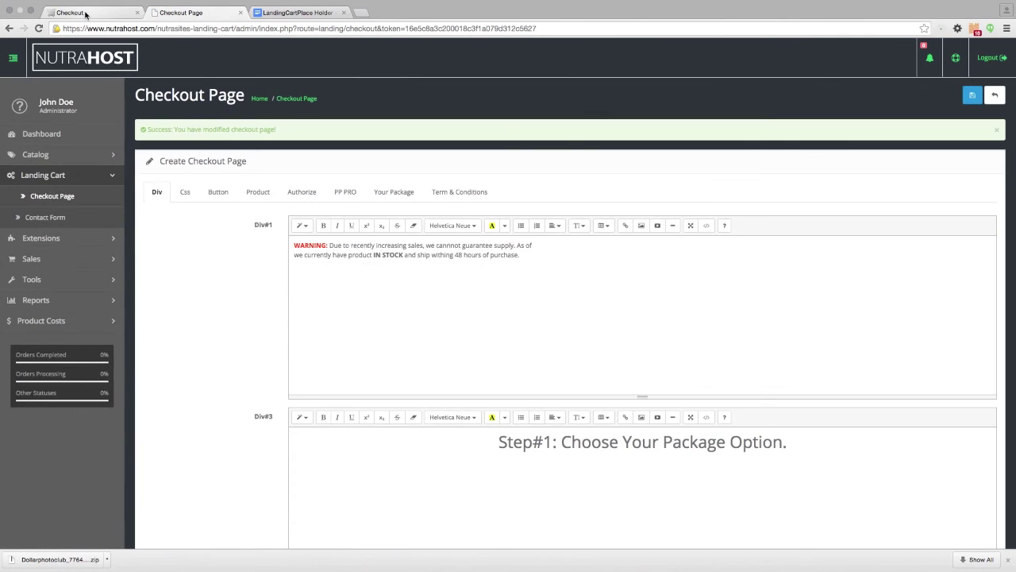
{"action": "left_click", "coordinate": [85, 15]}
{"action": "left_click", "coordinate": [41, 28]}
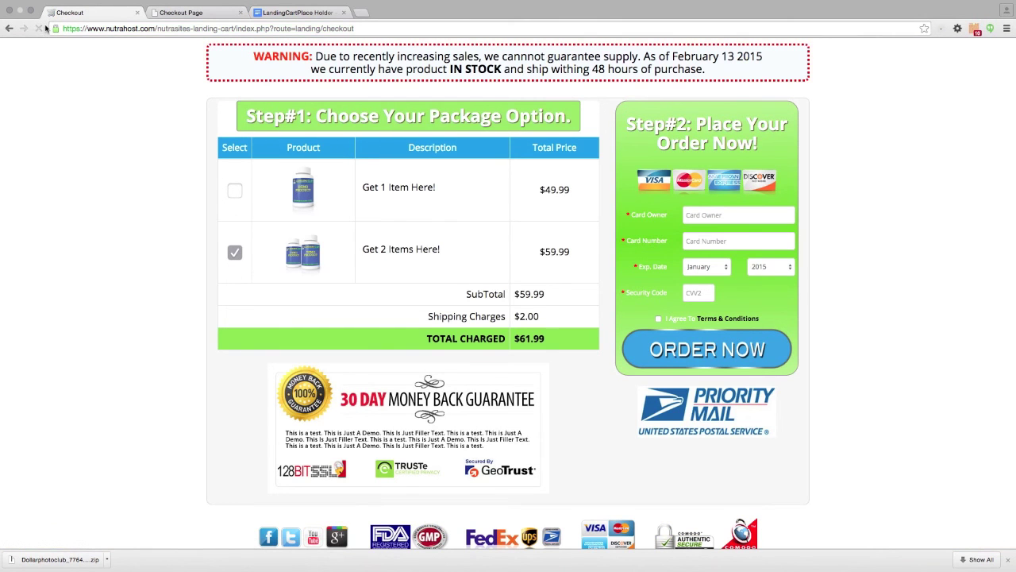
{"action": "left_click", "coordinate": [389, 30]}
{"action": "left_click_drag", "start_coordinate": [270, 35], "coordinate": [237, 30]}
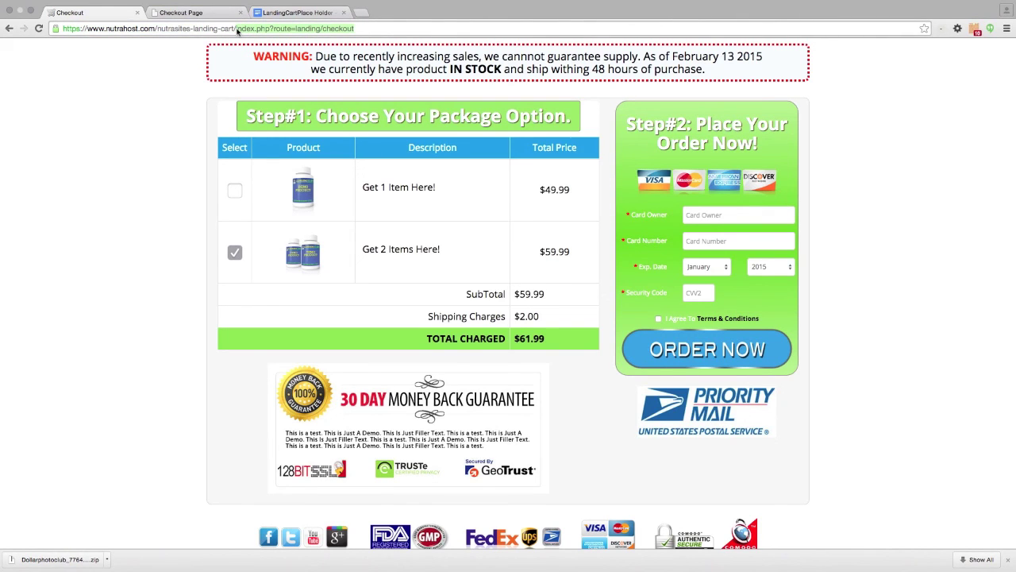
{"action": "key", "text": "BackSpace"}
{"action": "key", "text": "Return"}
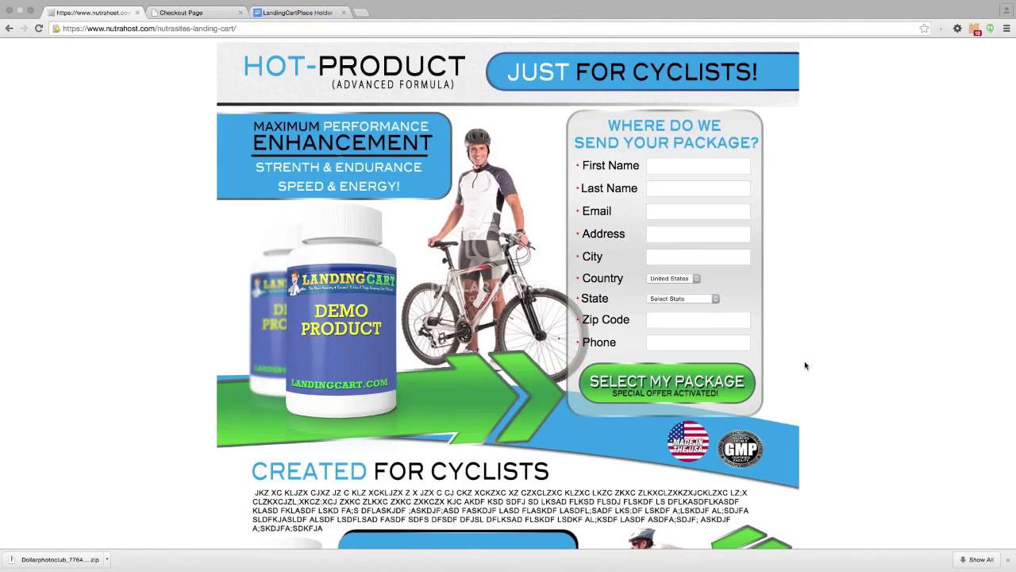
{"action": "scroll", "coordinate": [764, 385], "scroll_direction": "down", "scroll_amount": 5}
{"action": "scroll", "coordinate": [763, 385], "scroll_direction": "up", "scroll_amount": 5}
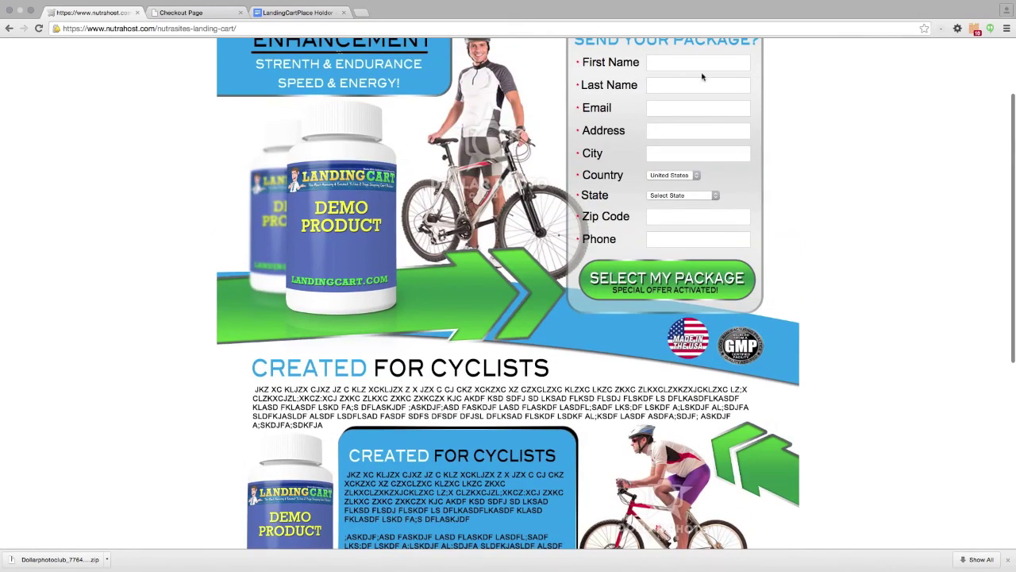
- Fill in the landing page contact form's first name, last name, email and street address with test data
{"action": "left_click", "coordinate": [689, 63]}
{"action": "type", "text": "Test"}
{"action": "key", "text": "Tab"}
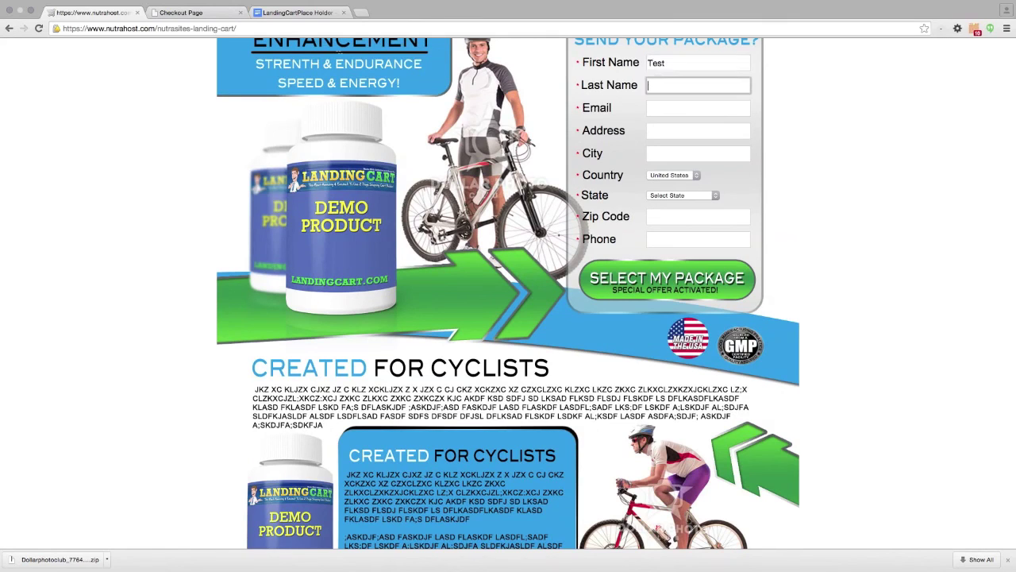
{"action": "key", "text": "Tab"}
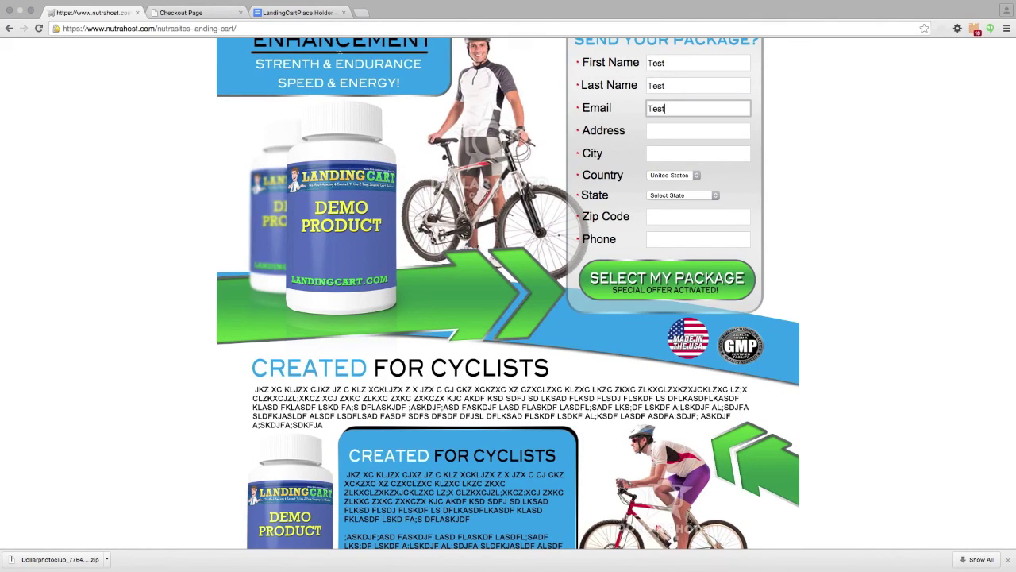
{"action": "type", "text": "Test@Test.com"}
{"action": "key", "text": "Tab"}
{"action": "type", "text": "123"}
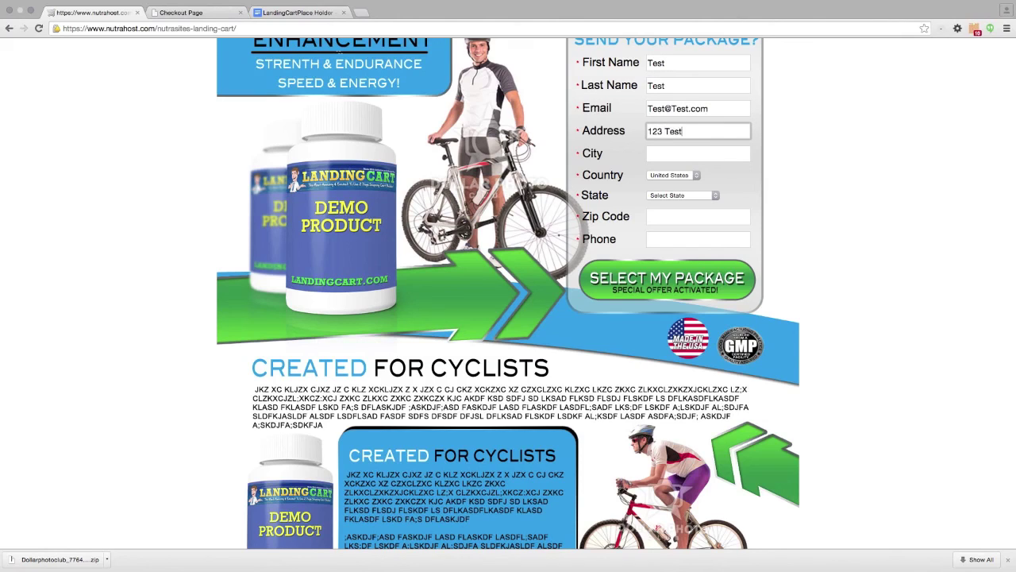
{"action": "key", "text": "Tab"}
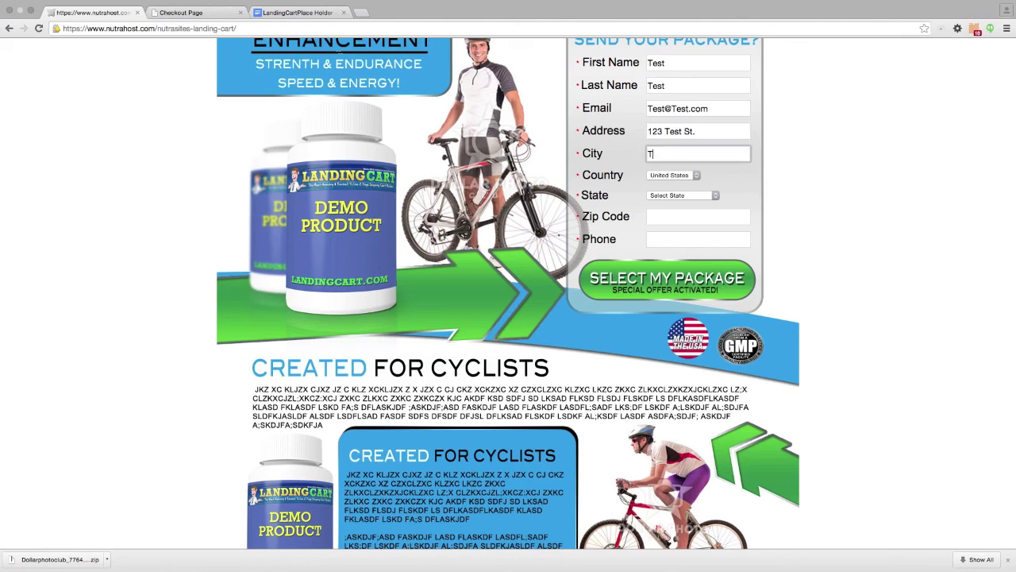
- Complete the contact form with a test city, state Ohio, zip code and phone number, and submit it to select a package
{"action": "type", "text": "TEstville"}
{"action": "key", "text": "Tab"}
{"action": "key", "text": "o"}
{"action": "key", "text": "Tab"}
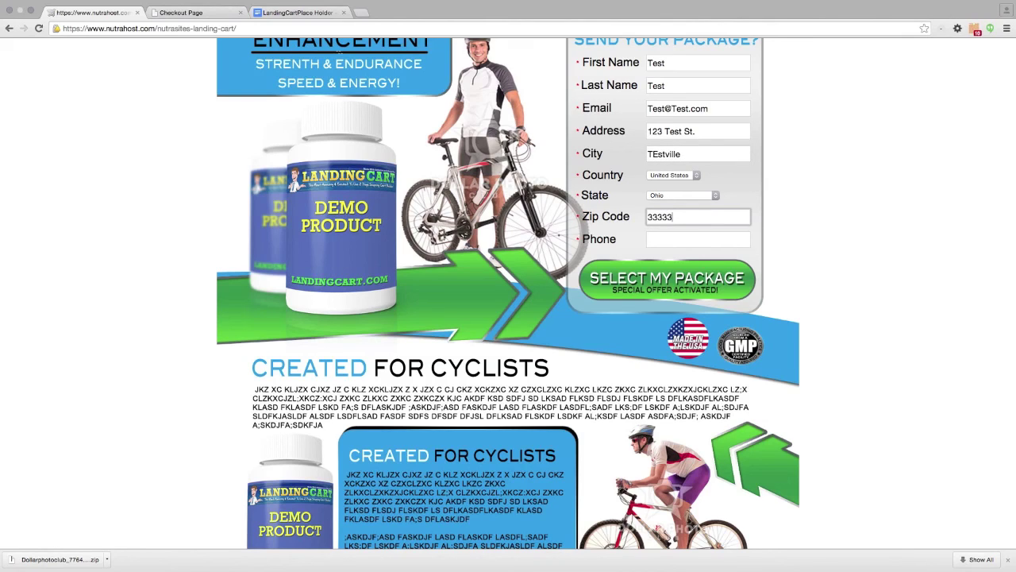
{"action": "left_click", "coordinate": [698, 239]}
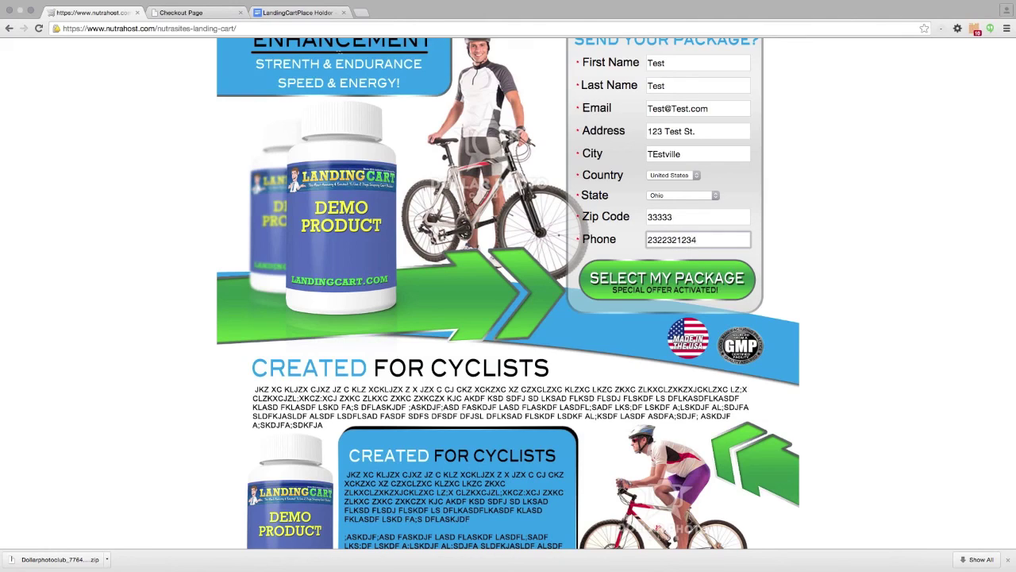
{"action": "left_click", "coordinate": [696, 285]}
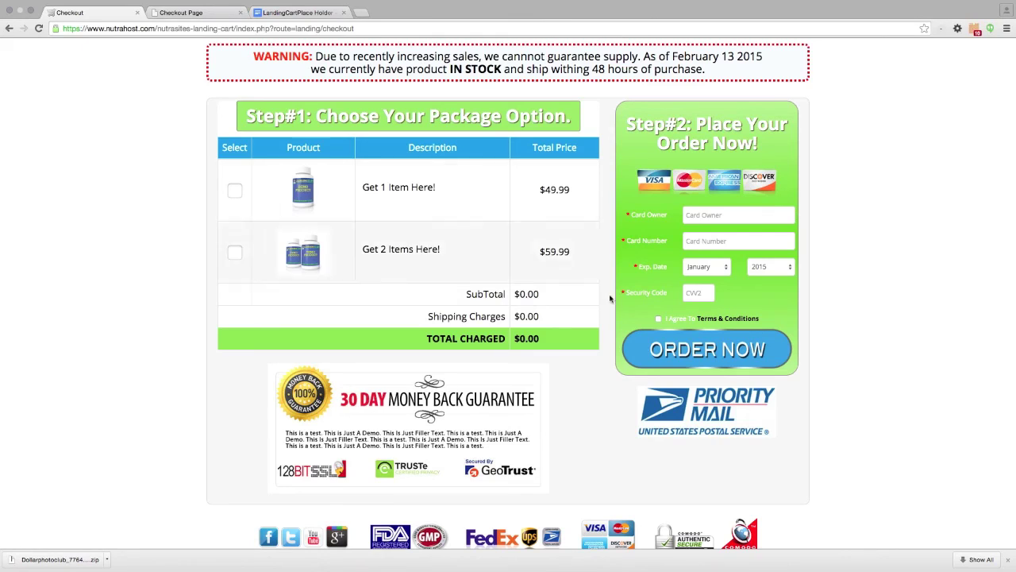
- Try both package options on the checkout, leave Get 2 Items Here! selected, and agree to the Terms & Conditions
{"action": "left_click", "coordinate": [235, 191]}
{"action": "left_click", "coordinate": [235, 252]}
{"action": "left_click", "coordinate": [235, 190]}
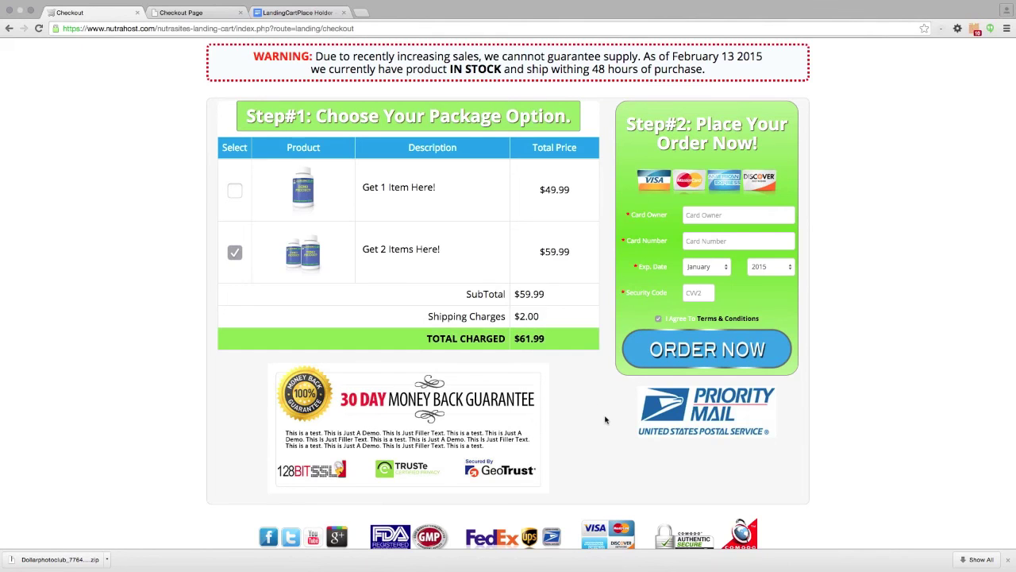
{"action": "scroll", "coordinate": [605, 418], "scroll_direction": "down", "scroll_amount": 1}
{"action": "scroll", "coordinate": [606, 418], "scroll_direction": "up", "scroll_amount": 1}
{"action": "scroll", "coordinate": [593, 460], "scroll_direction": "up", "scroll_amount": 1}
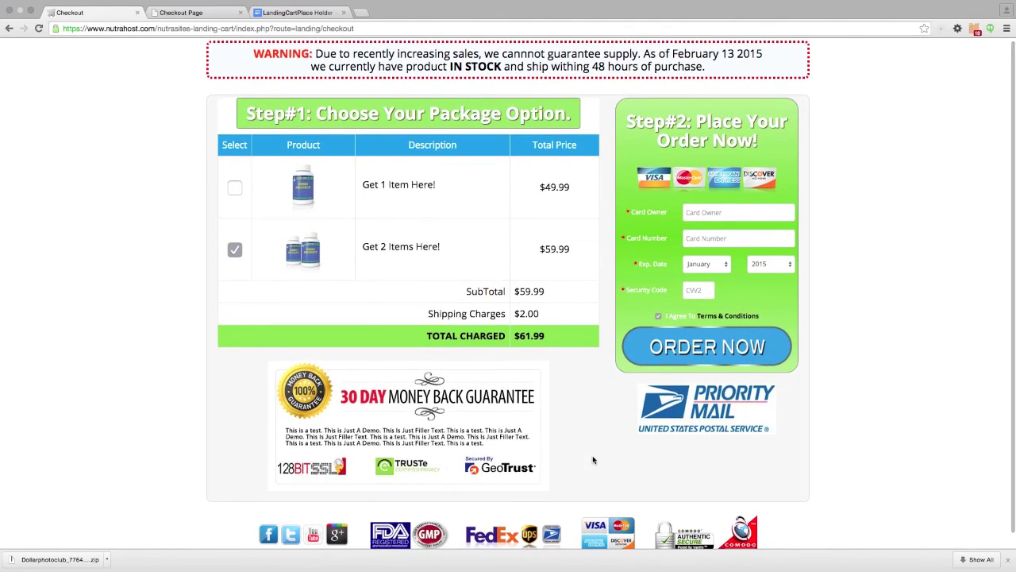